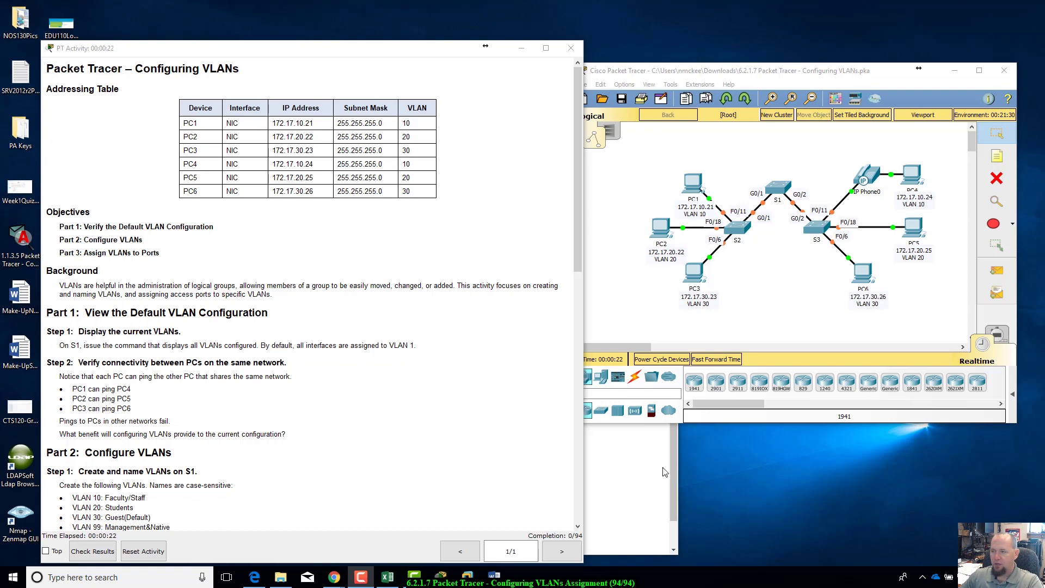
- Arrange the activity instructions and the topology window side by side, enlarging the topology window vertically
{"action": "left_click_drag", "start_coordinate": [736, 71], "coordinate": [753, 49]}
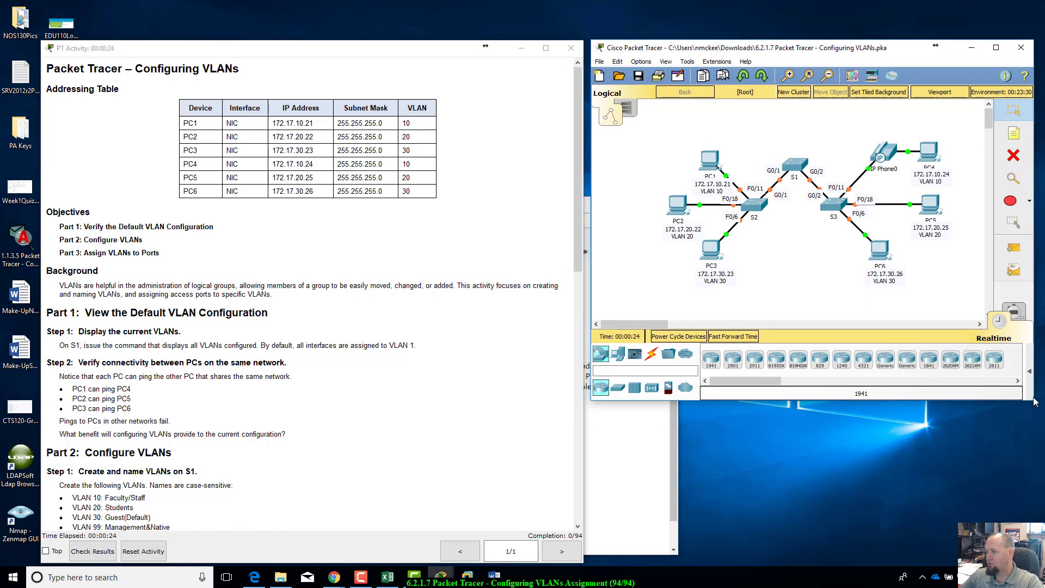
{"action": "left_click_drag", "start_coordinate": [1034, 401], "coordinate": [1023, 559]}
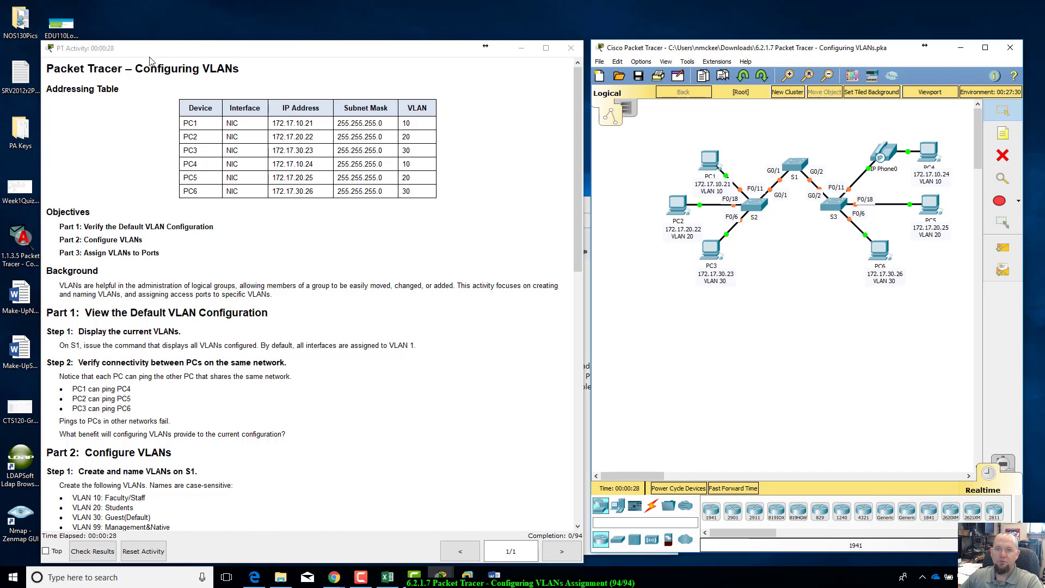
{"action": "left_click_drag", "start_coordinate": [152, 62], "coordinate": [138, 47]}
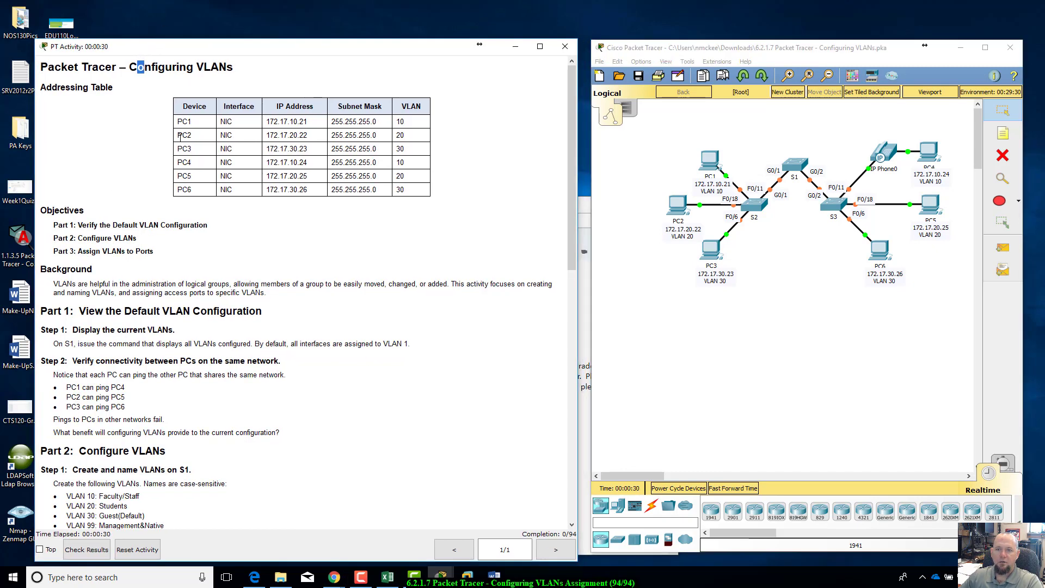
- Review the activity's addressing table, the VLAN numbers and names for S1, and the port assignments
{"action": "left_click_drag", "start_coordinate": [172, 104], "coordinate": [417, 189]}
{"action": "scroll", "coordinate": [417, 204], "scroll_direction": "down", "scroll_amount": 1}
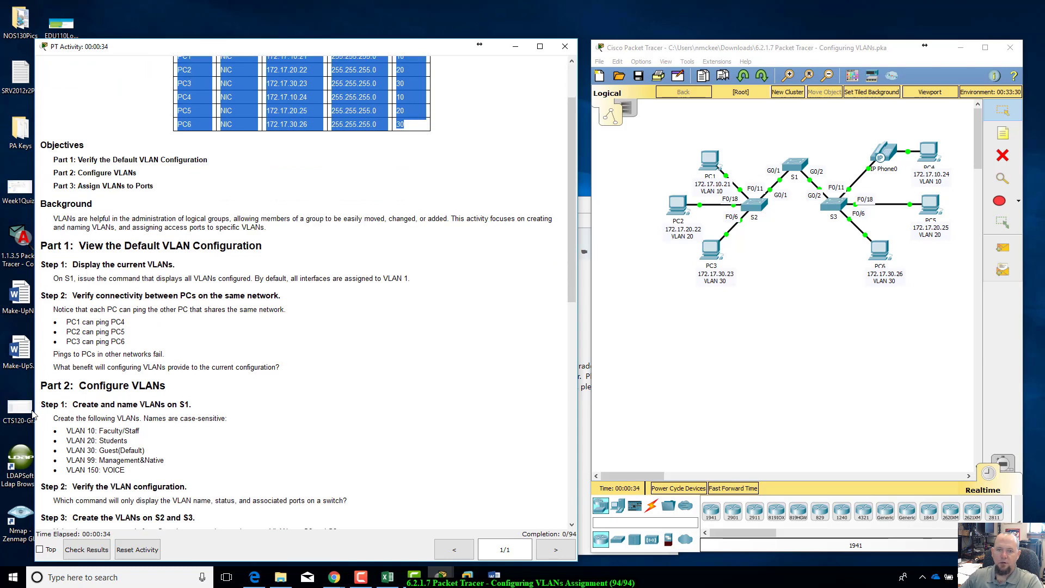
{"action": "scroll", "coordinate": [154, 245], "scroll_direction": "down", "scroll_amount": 1}
{"action": "scroll", "coordinate": [154, 245], "scroll_direction": "down", "scroll_amount": 1}
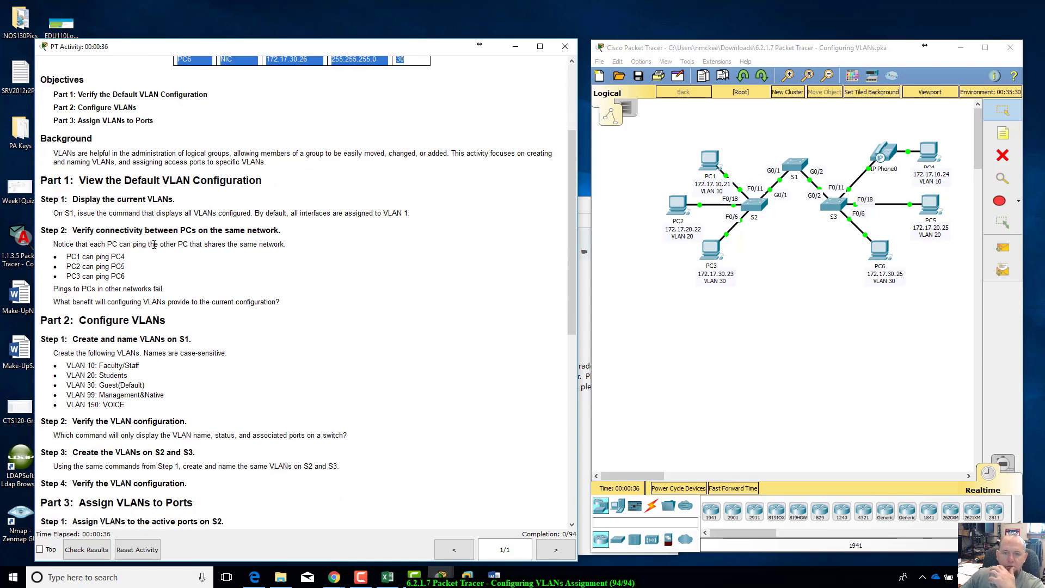
{"action": "scroll", "coordinate": [154, 245], "scroll_direction": "down", "scroll_amount": 3}
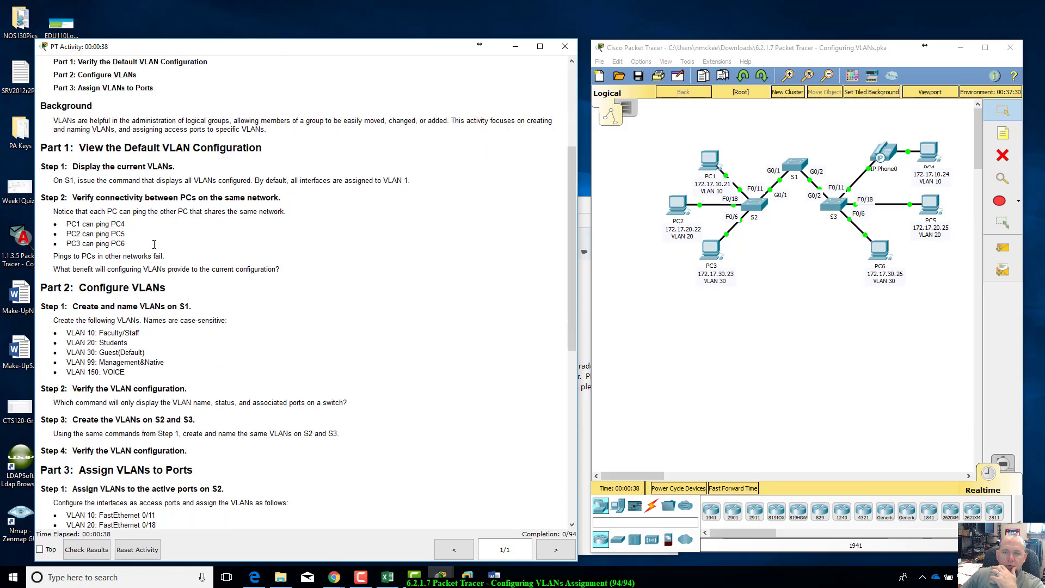
{"action": "scroll", "coordinate": [154, 246], "scroll_direction": "down", "scroll_amount": 3}
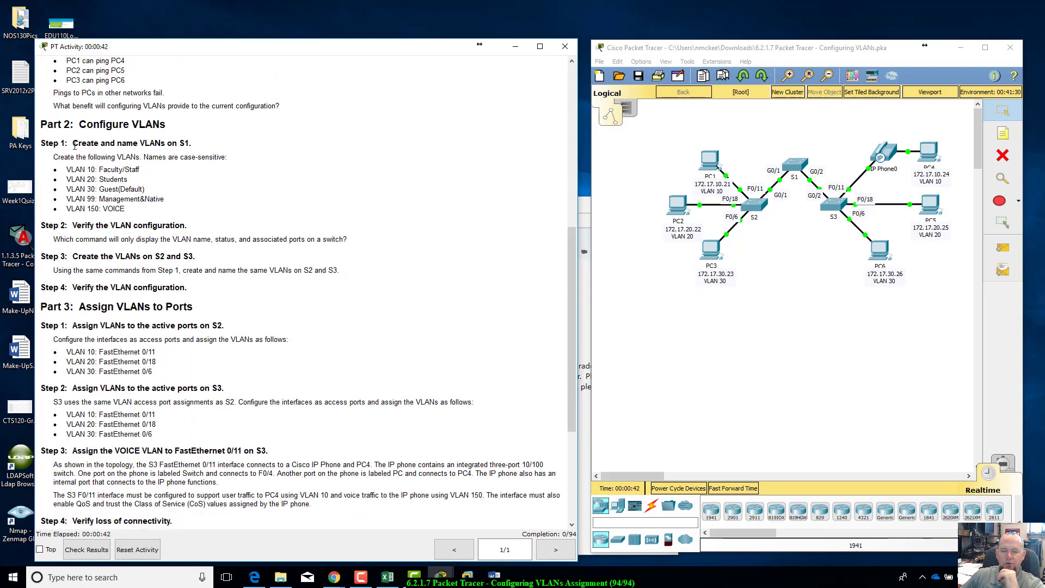
{"action": "scroll", "coordinate": [74, 146], "scroll_direction": "down", "scroll_amount": 1}
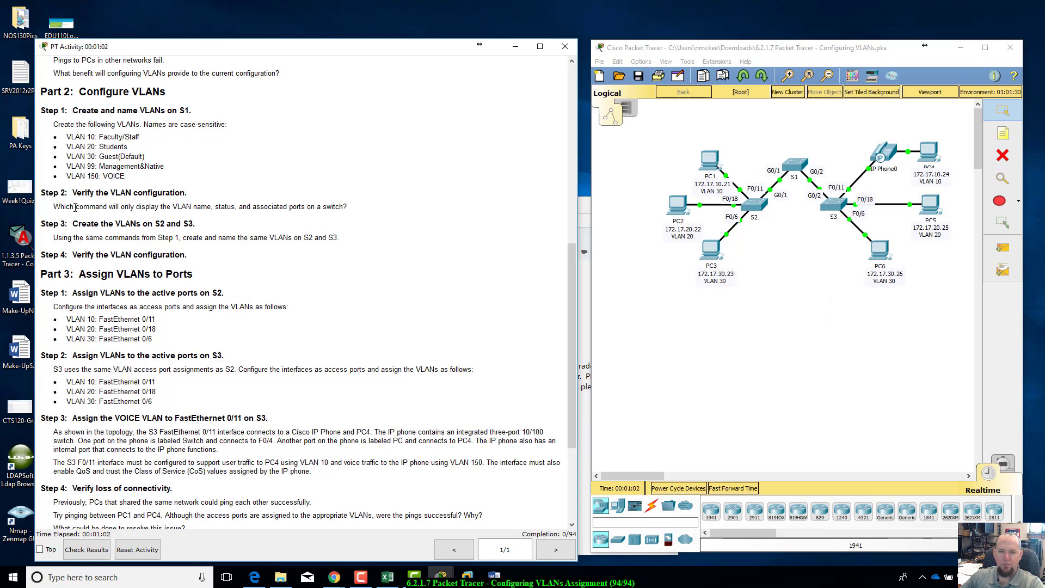
{"action": "left_click_drag", "start_coordinate": [61, 122], "coordinate": [151, 176]}
{"action": "left_click", "coordinate": [151, 176]}
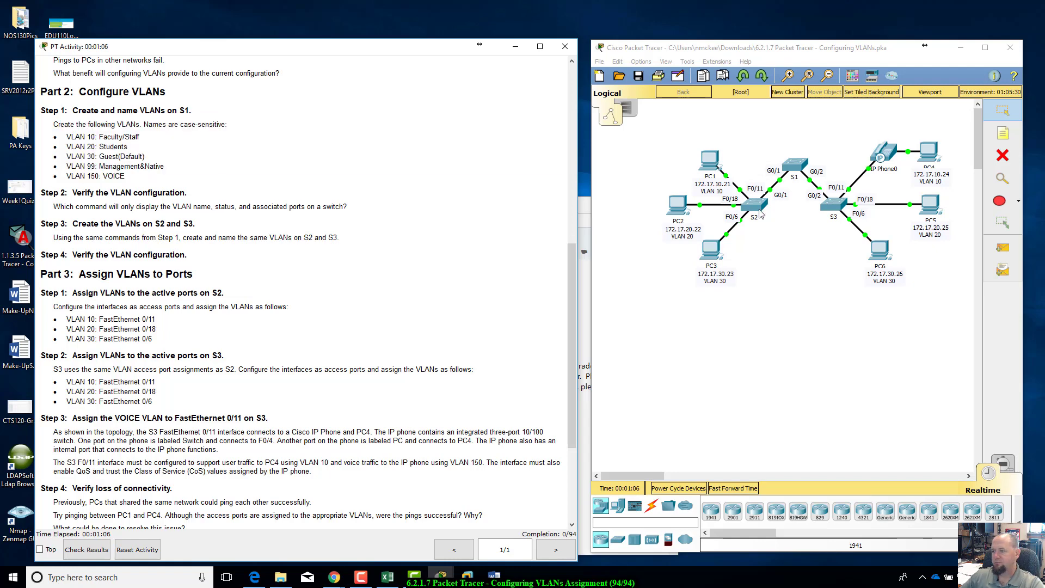
- Open switch S1's command line and enter global configuration mode with enable and config t
{"action": "left_click", "coordinate": [796, 168]}
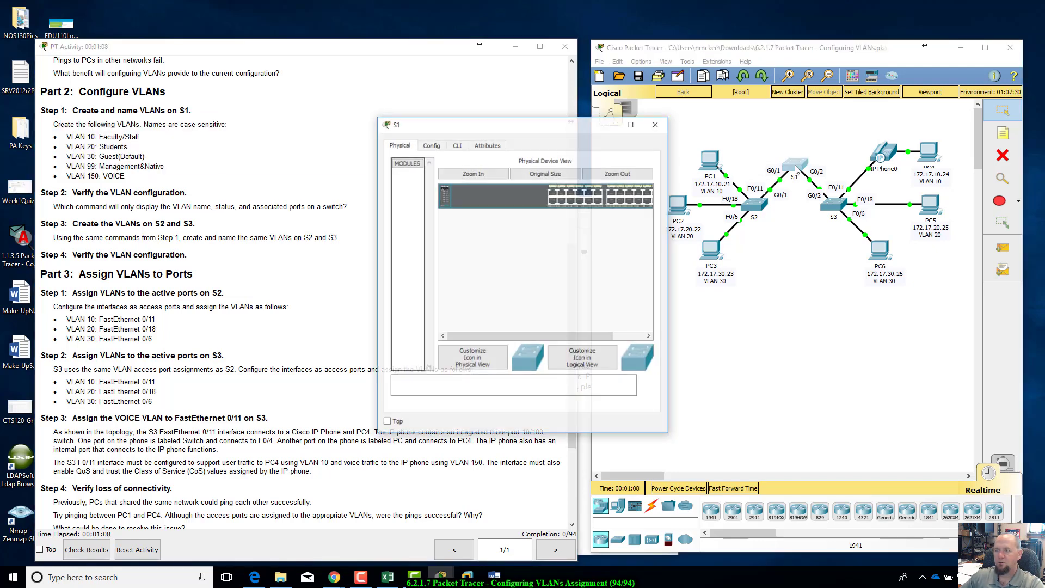
{"action": "left_click_drag", "start_coordinate": [484, 126], "coordinate": [700, 171]}
{"action": "left_click", "coordinate": [674, 188]}
{"action": "key", "text": "Return"}
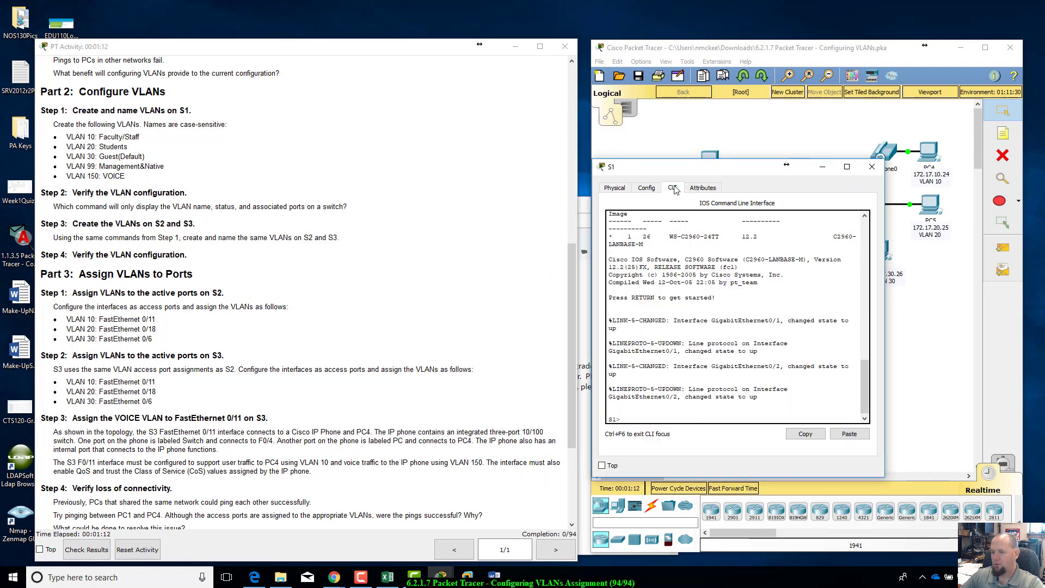
{"action": "type", "text": "enable"}
{"action": "key", "text": "Return"}
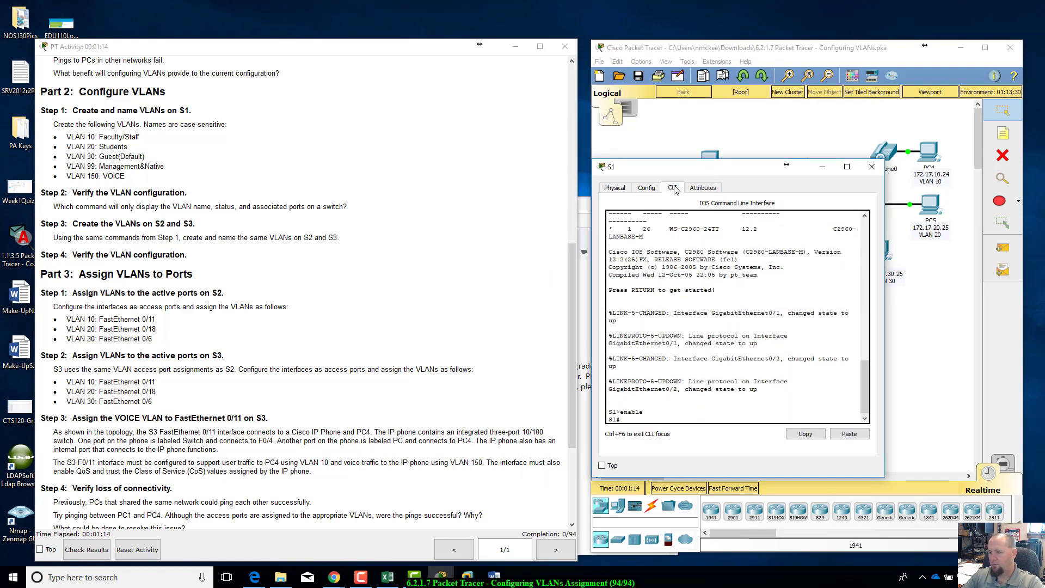
{"action": "type", "text": "config t"}
{"action": "key", "text": "Return"}
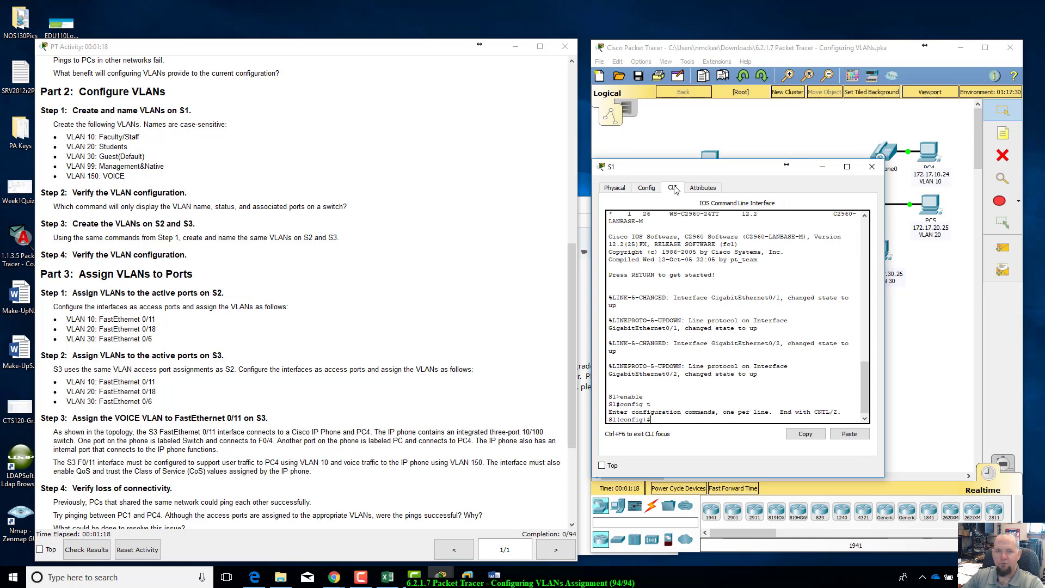
- Create VLAN 10 on S1 and name it Faculty/Staff
{"action": "type", "text": "vlan"}
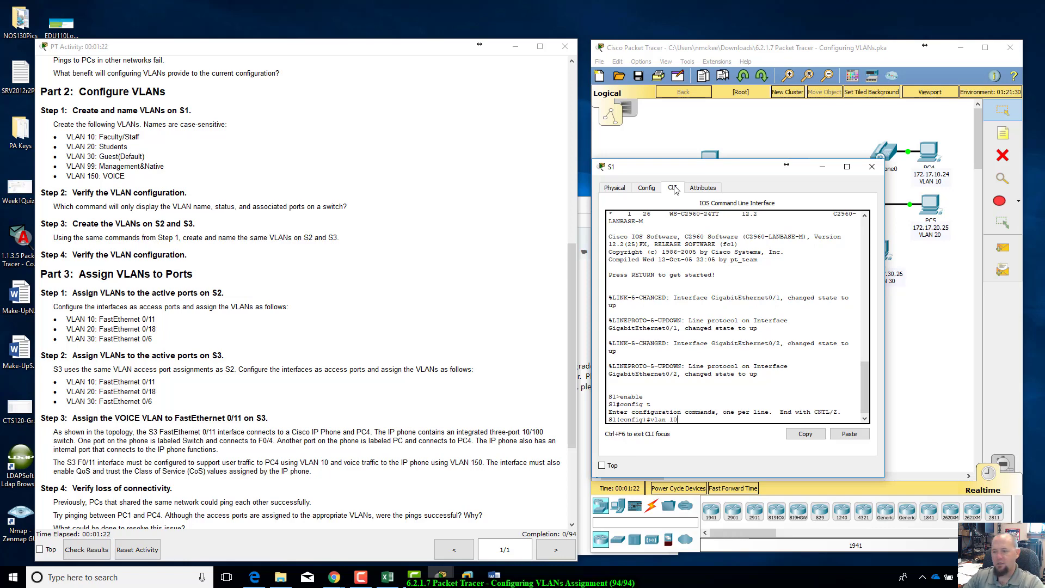
{"action": "type", "text": " 10"}
{"action": "key", "text": "Return"}
{"action": "type", "text": "na"}
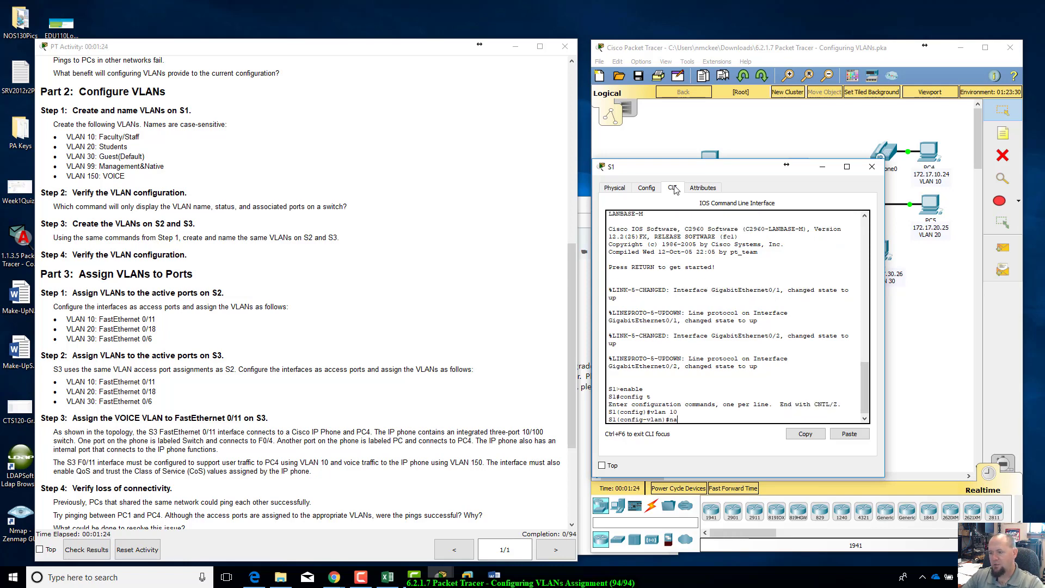
{"action": "type", "text": "me Faculty"}
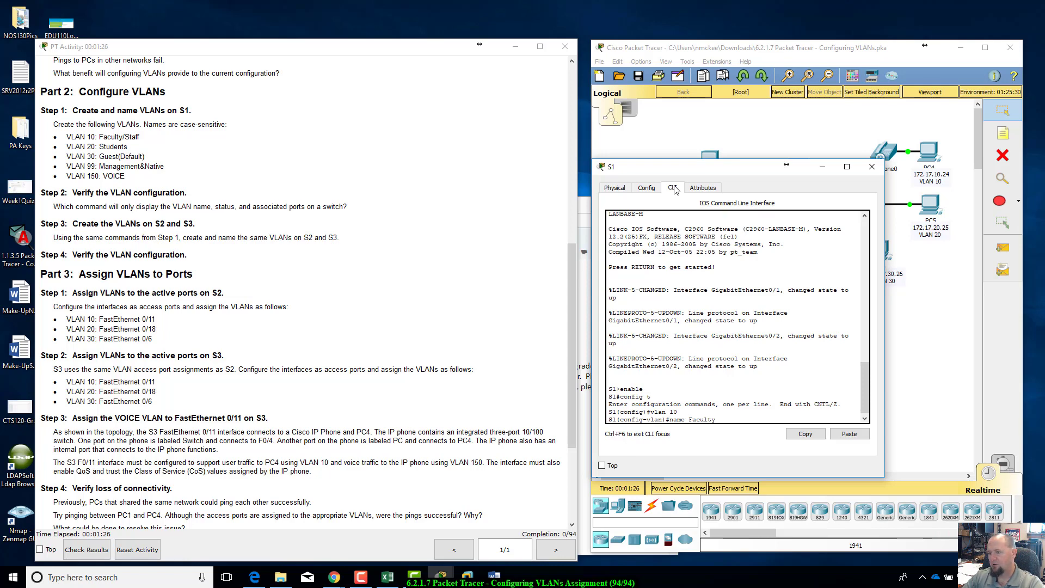
{"action": "type", "text": "/Staff"}
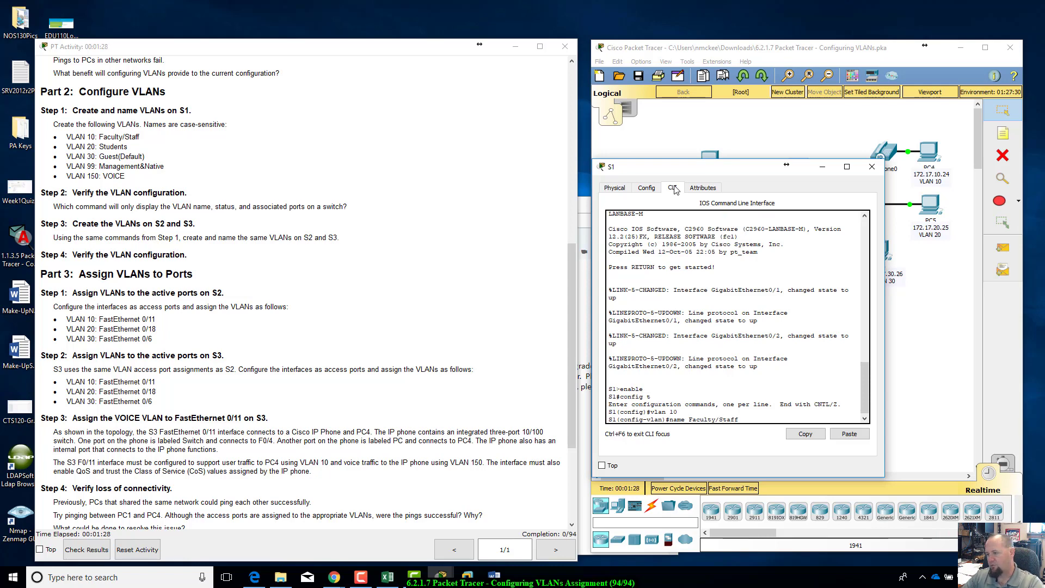
{"action": "key", "text": "Return"}
- Create VLAN 20 on S1 and name it Students
{"action": "type", "text": "vlan)#vlan"}
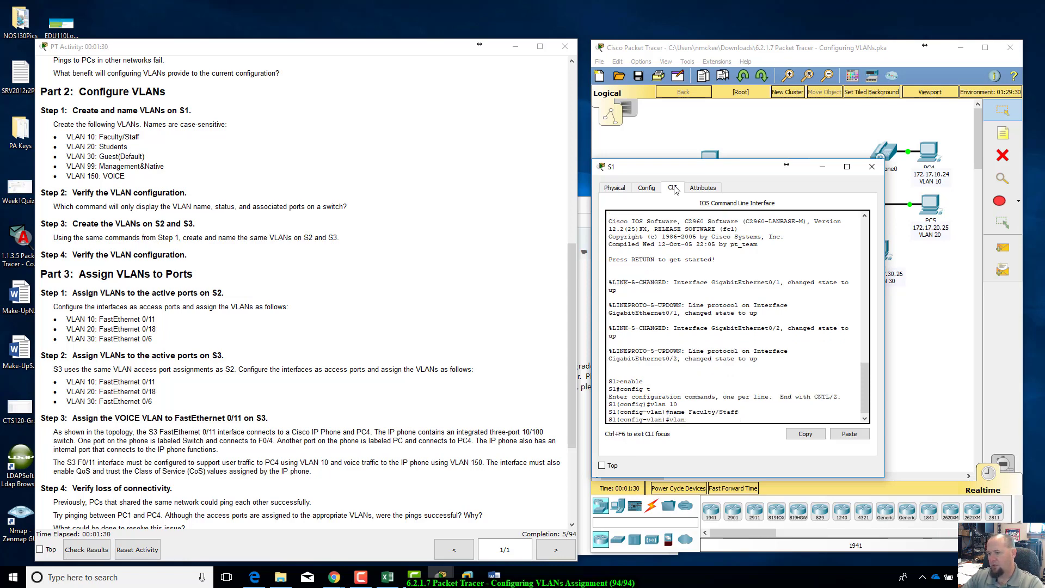
{"action": "type", "text": " 20"}
{"action": "key", "text": "Return"}
{"action": "type", "text": "Stu"}
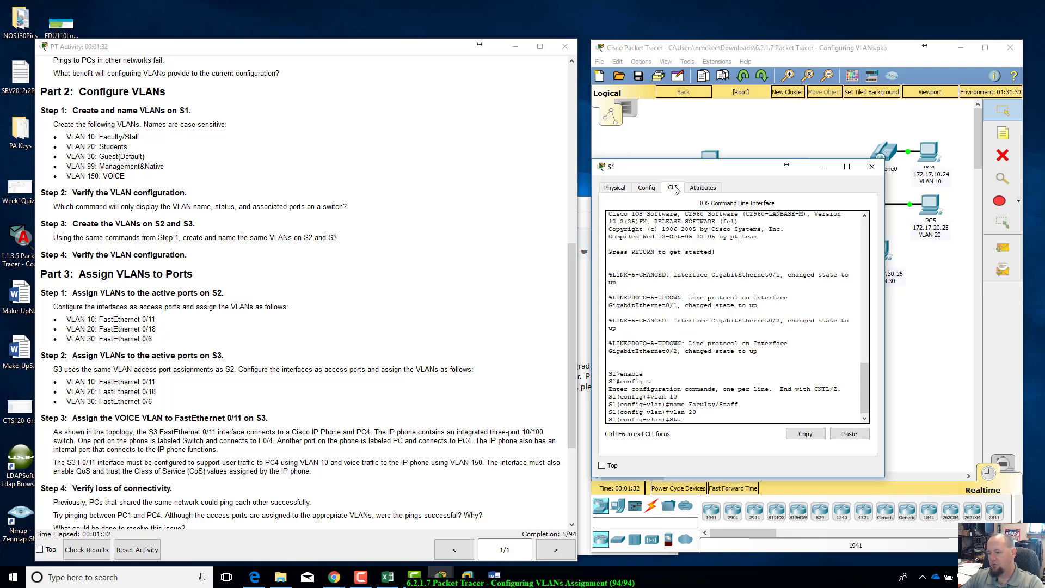
{"action": "type", "text": "ma"}
{"action": "type", "text": "n"}
{"action": "key", "text": "Return"}
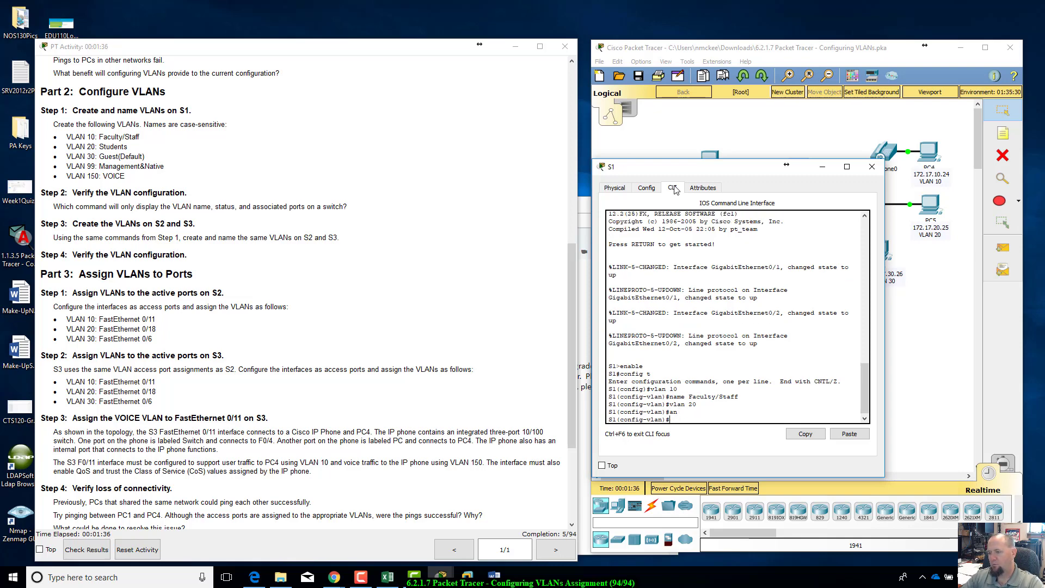
{"action": "type", "text": "na"}
{"action": "key", "text": "Return"}
{"action": "type", "text": "name "}
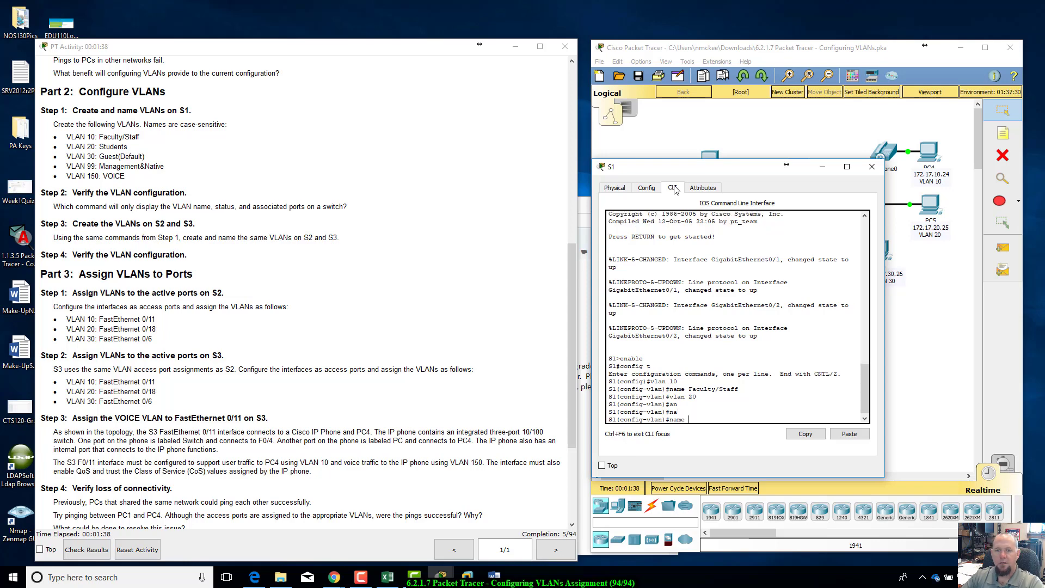
{"action": "type", "text": "Students"}
{"action": "key", "text": "Return"}
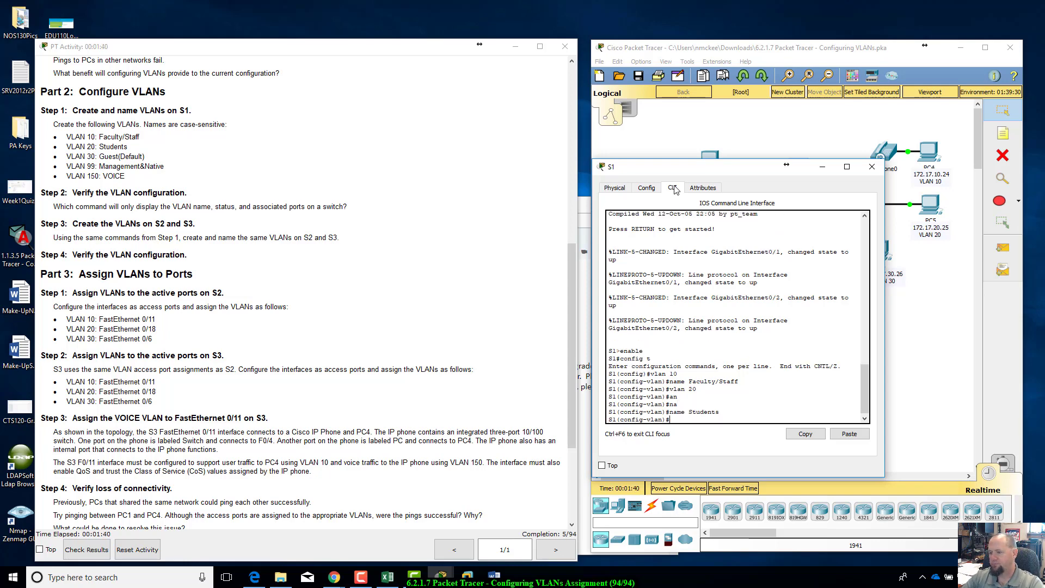
- Create VLAN 30 on S1 and name it Guest(Default)
{"action": "type", "text": "valn"}
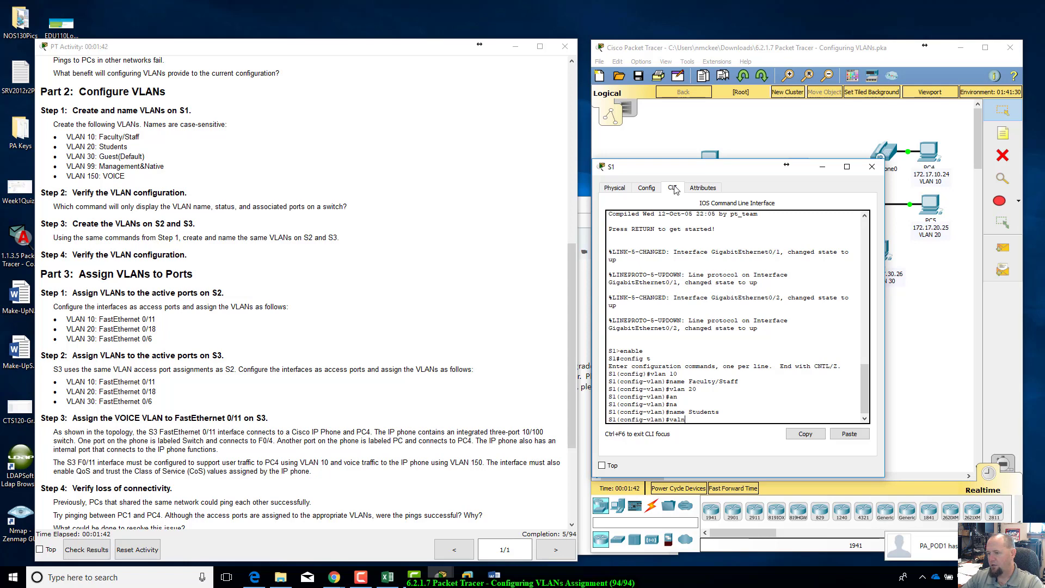
{"action": "key", "text": "BackSpace"}
{"action": "key", "text": "BackSpace"}
{"action": "key", "text": "BackSpace"}
{"action": "type", "text": "lan 30"}
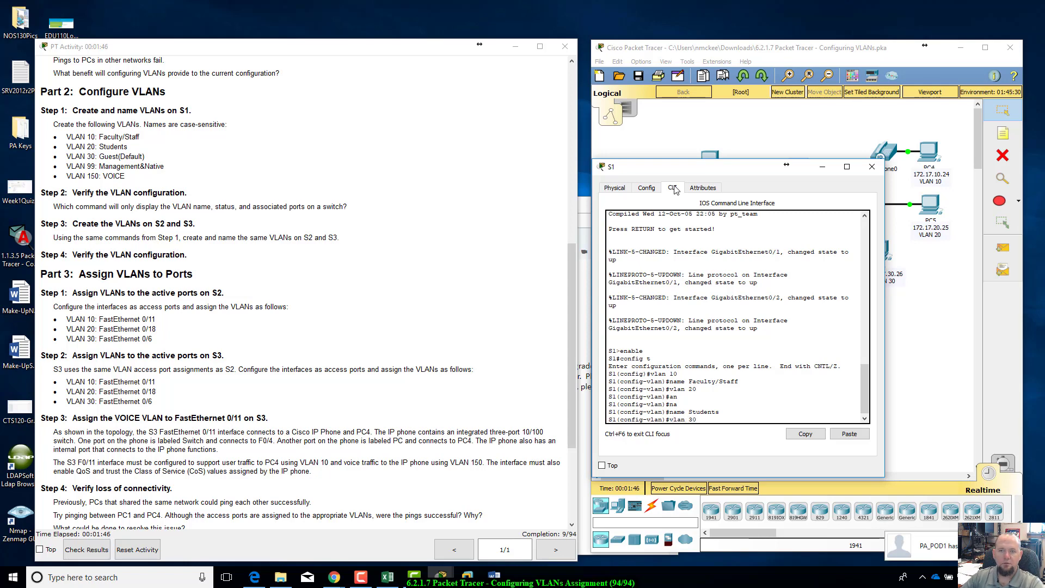
{"action": "key", "text": "Return"}
{"action": "type", "text": "name"}
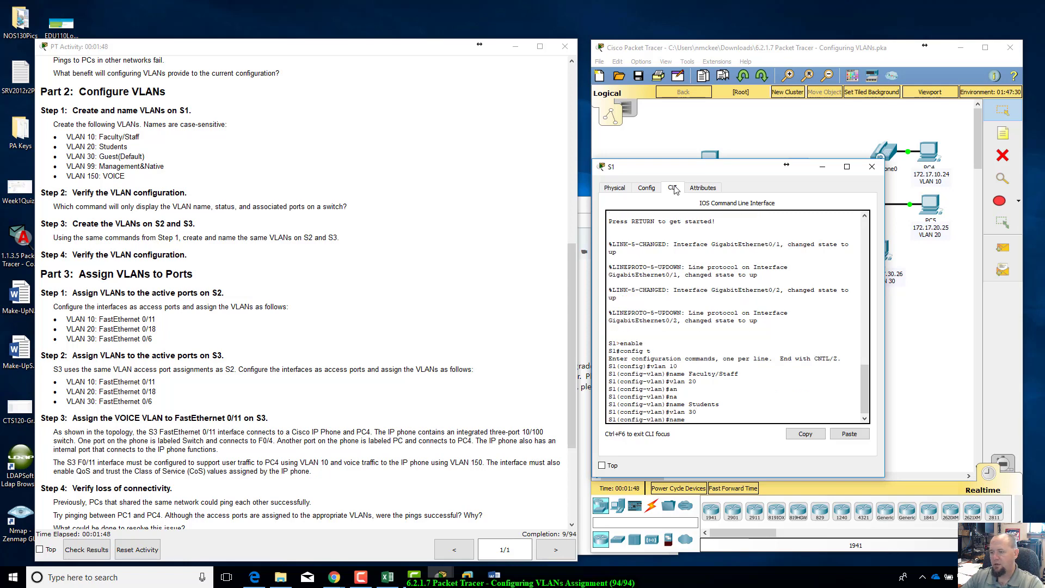
{"action": "type", "text": " Guest("}
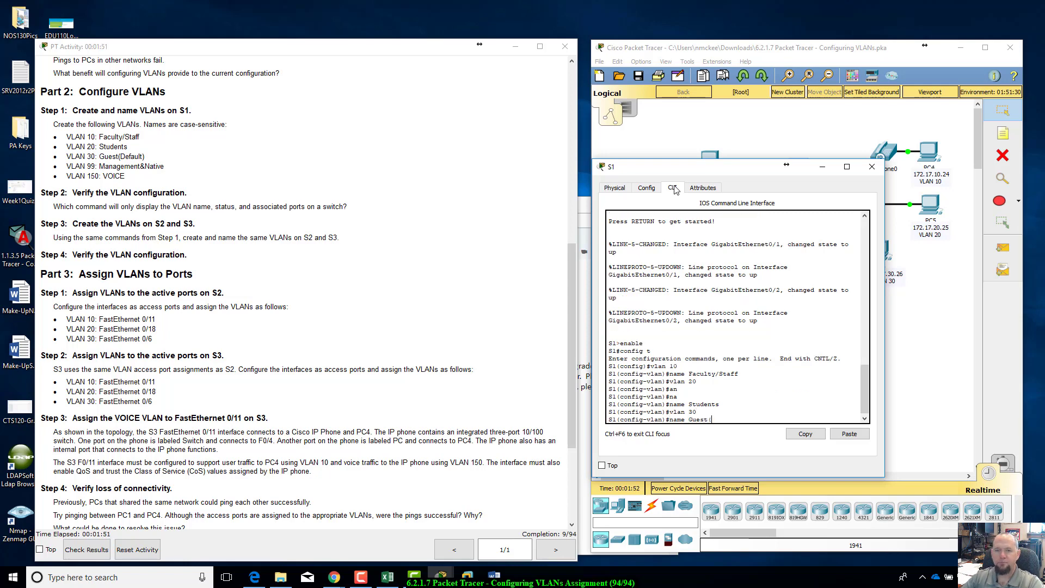
{"action": "type", "text": "Defual"}
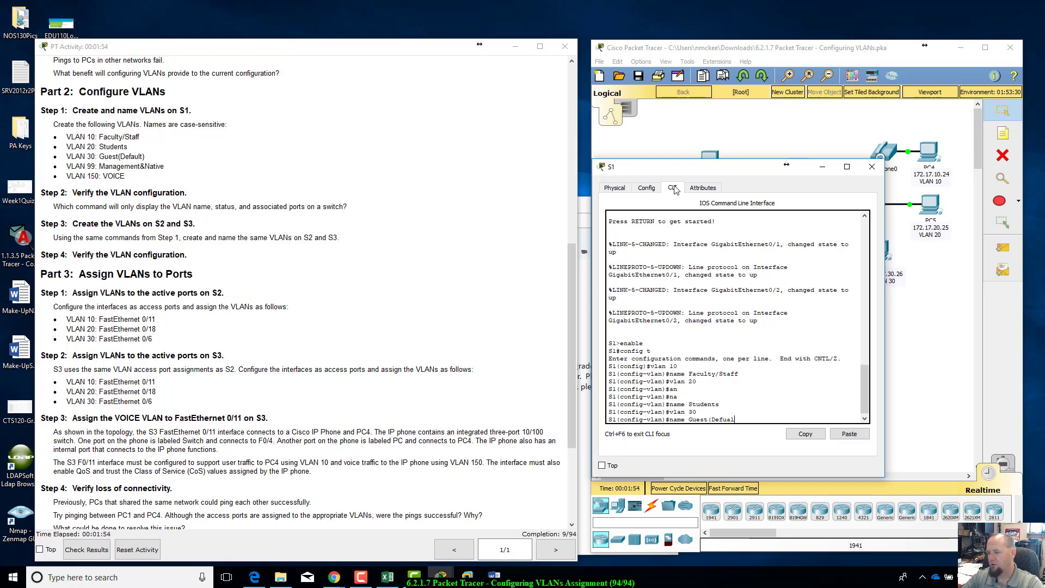
{"action": "type", "text": "a"}
{"action": "key", "text": "BackSpace"}
{"action": "key", "text": "BackSpace"}
{"action": "key", "text": "BackSpace"}
{"action": "key", "text": "BackSpace"}
{"action": "key", "text": "BackSpace"}
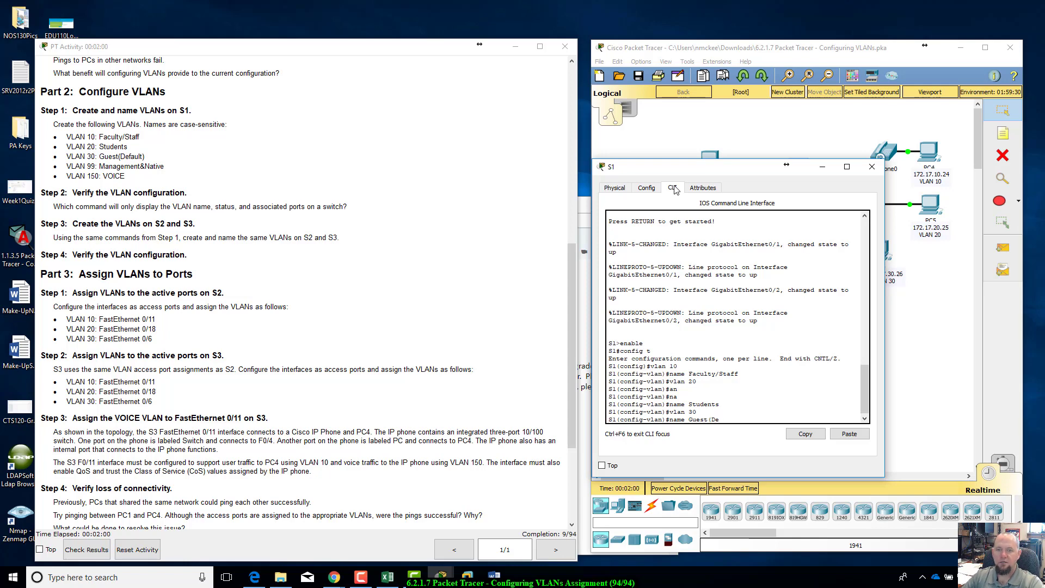
{"action": "type", "text": "fault"}
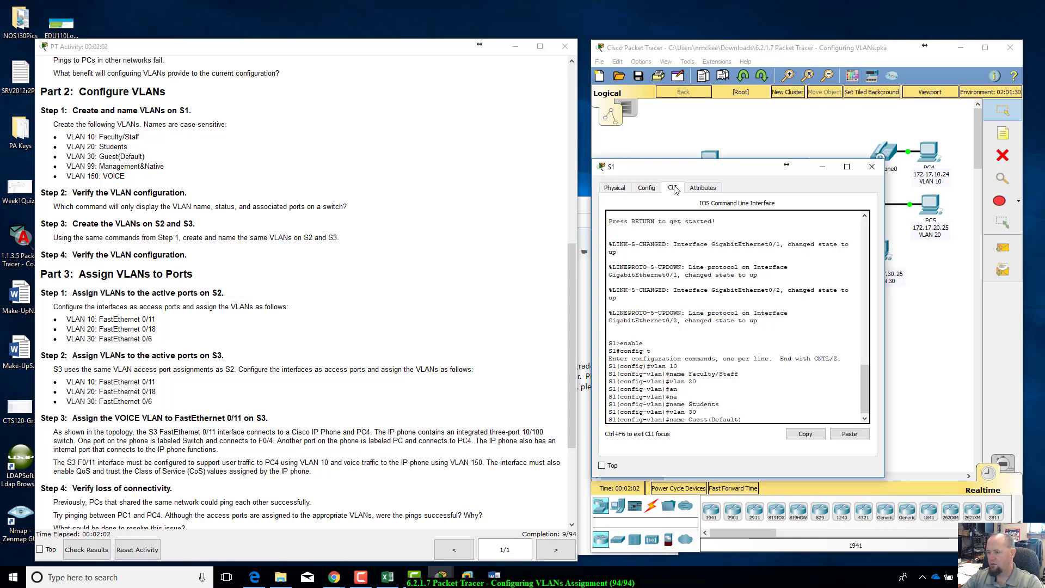
{"action": "key", "text": "Return"}
- Create VLAN 99 on S1 and name it Management&Native
{"action": "type", "text": "vlan)#vlan"}
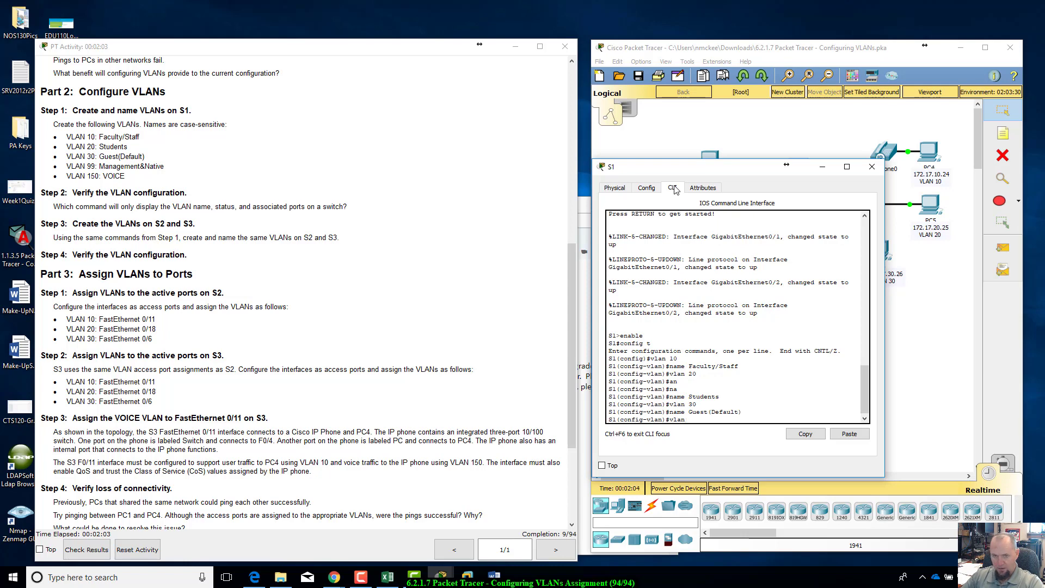
{"action": "type", "text": " 99"}
{"action": "key", "text": "Return"}
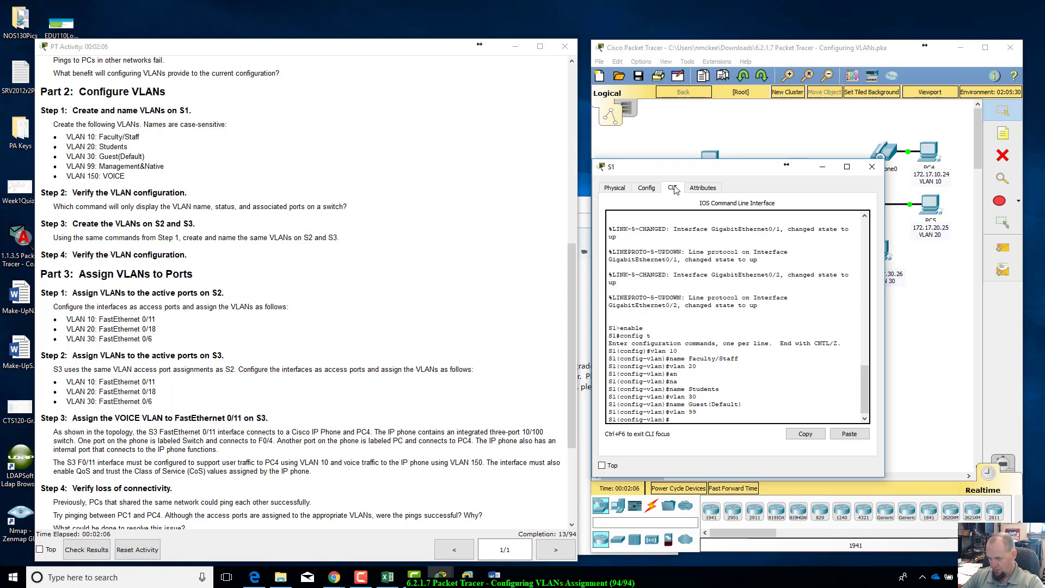
{"action": "type", "text": "name Managemen"}
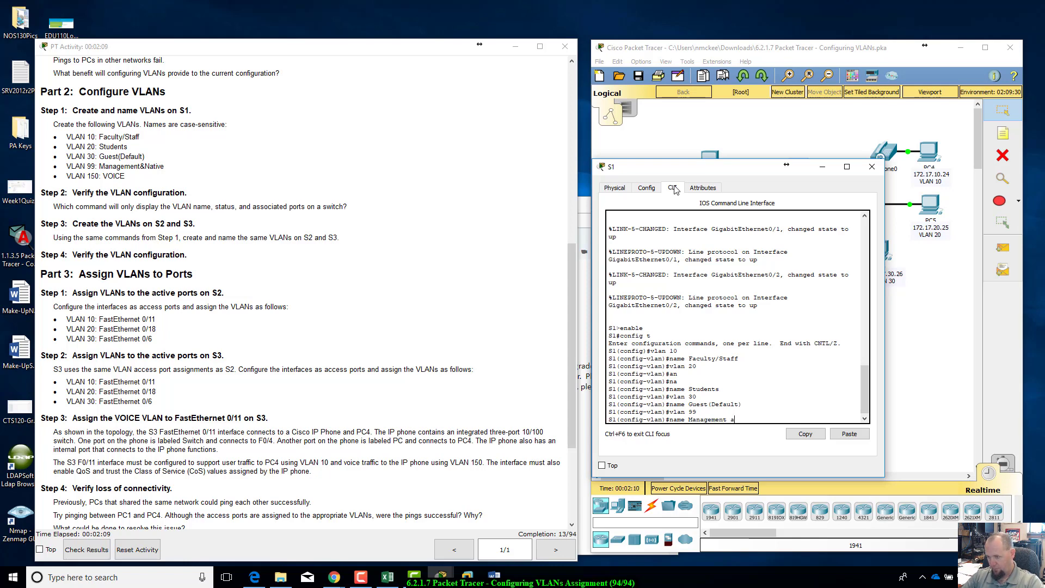
{"action": "type", "text": "t&"}
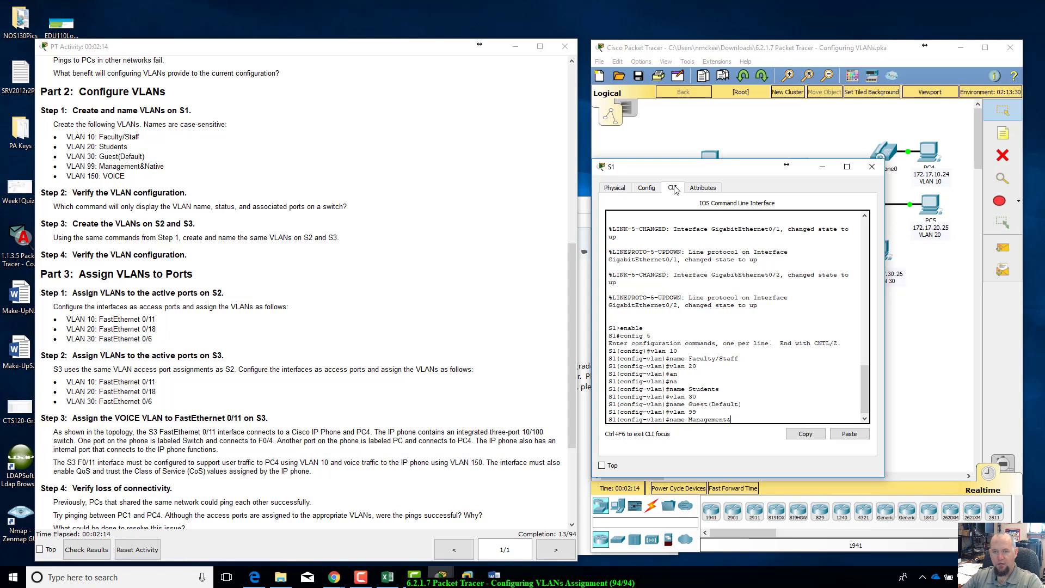
{"action": "type", "text": "Nativ"}
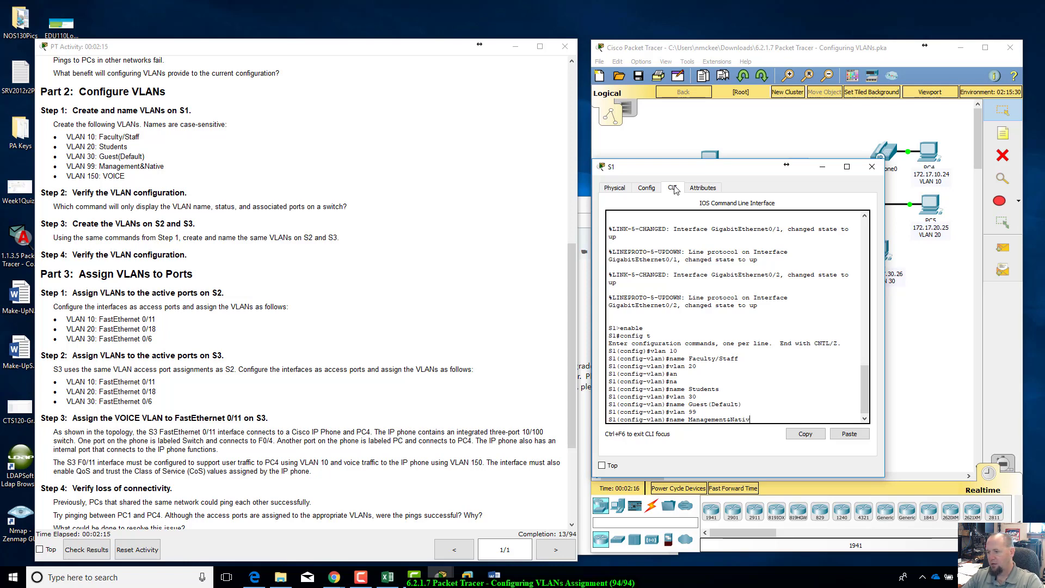
{"action": "type", "text": "e"}
{"action": "key", "text": "Return"}
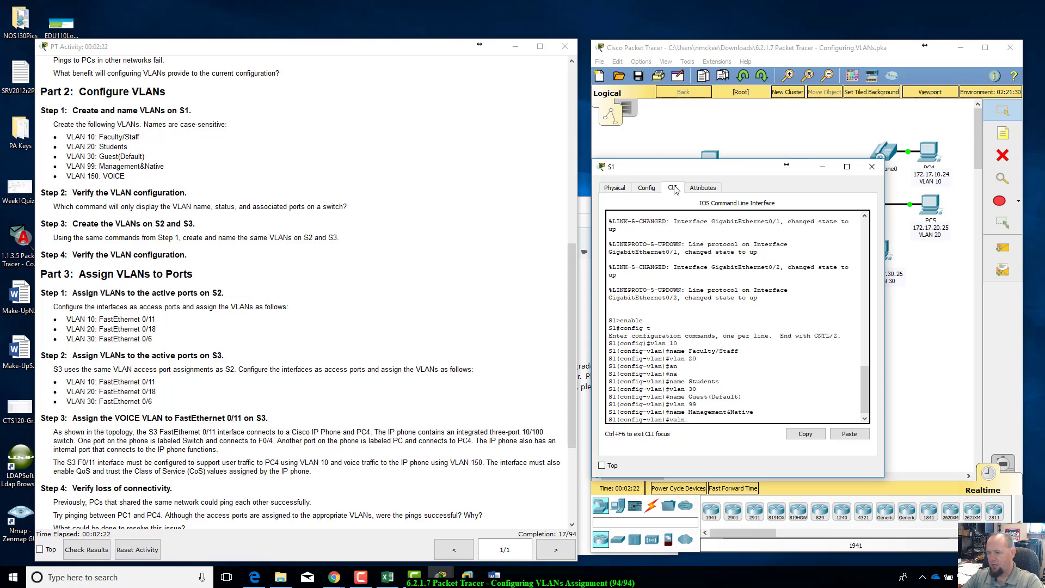
- Create VLAN 150 on S1 and name it VOICE
{"action": "type", "text": "150"}
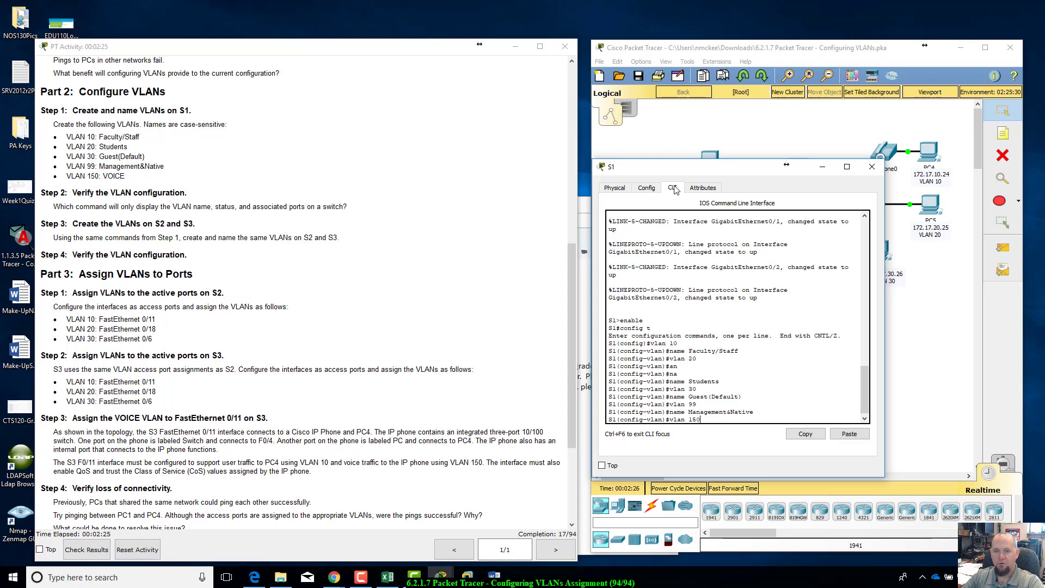
{"action": "key", "text": "Return"}
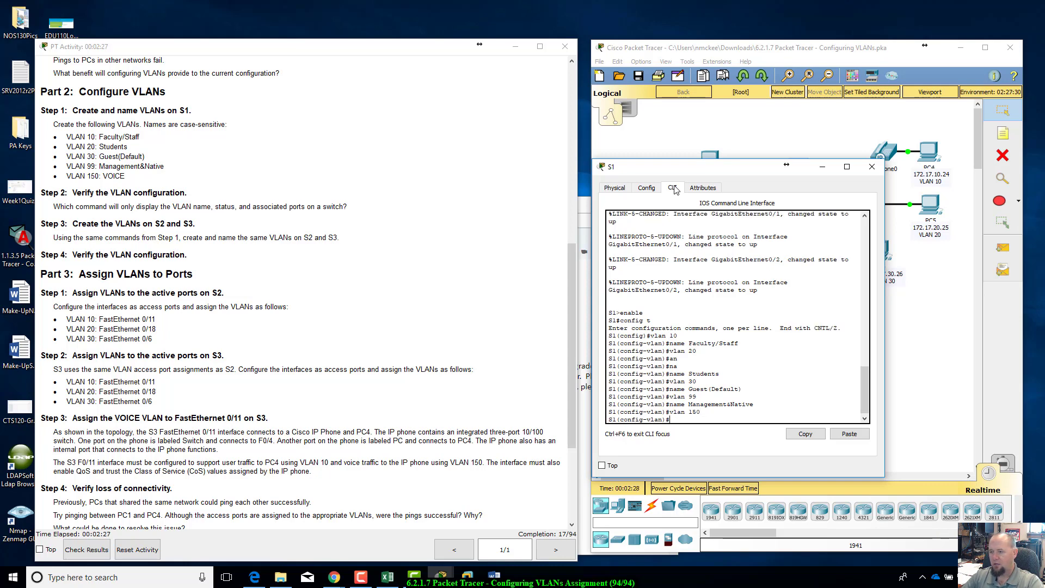
{"action": "type", "text": "name "}
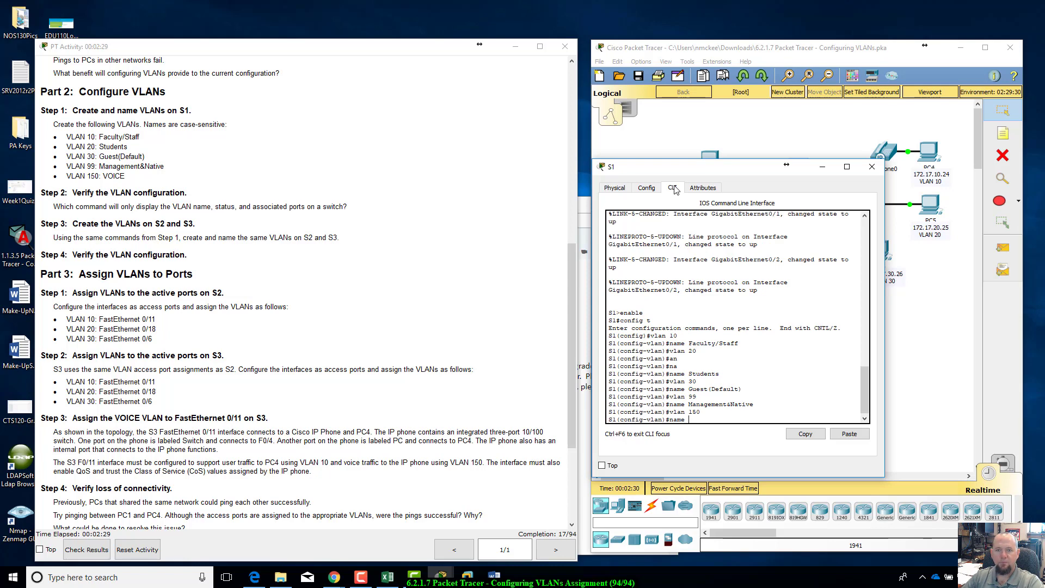
{"action": "type", "text": "VOI"}
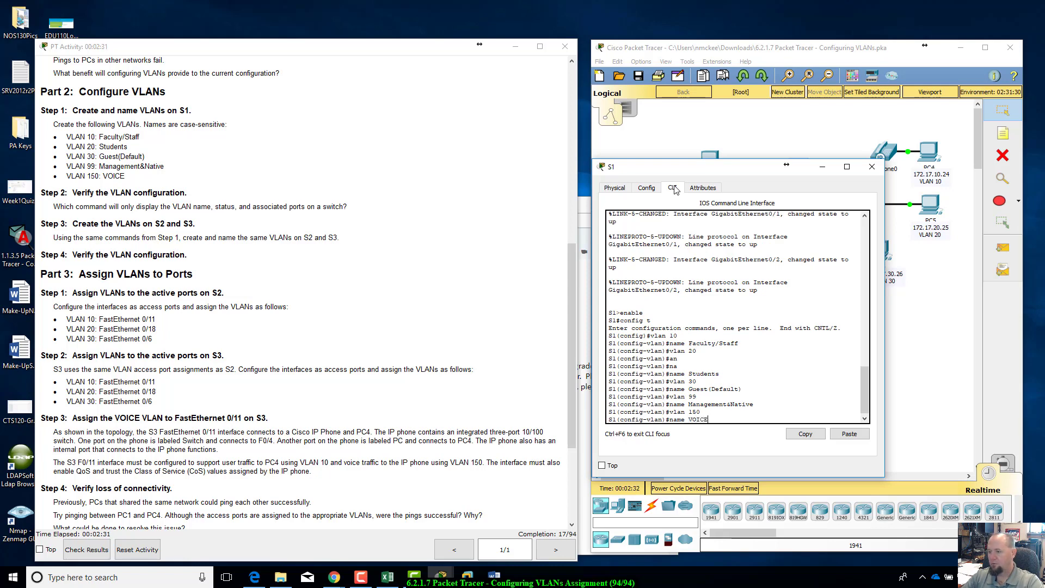
{"action": "type", "text": "CE"}
{"action": "key", "text": "Return"}
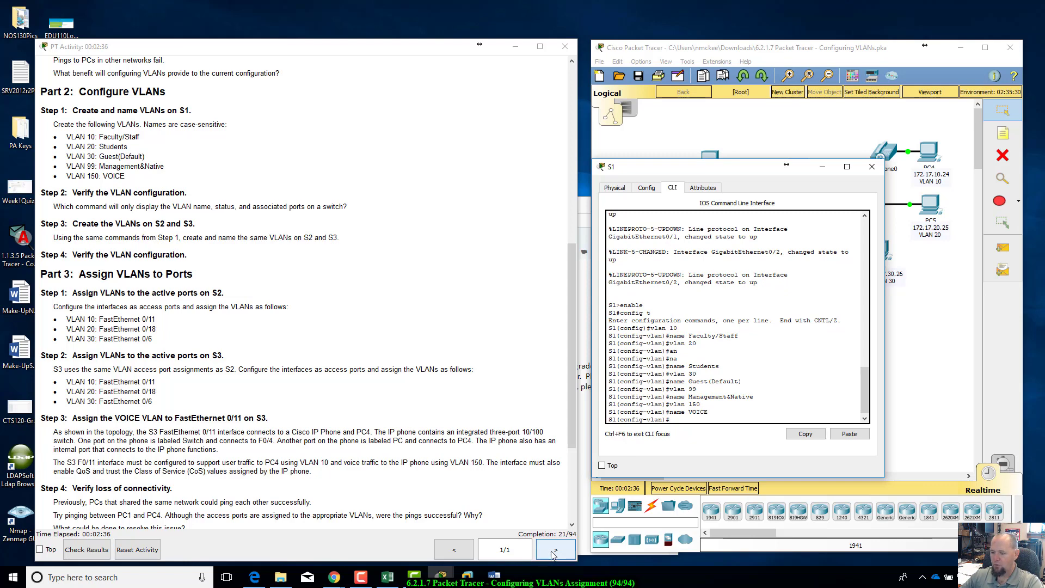
{"action": "left_click_drag", "start_coordinate": [773, 169], "coordinate": [777, 179]}
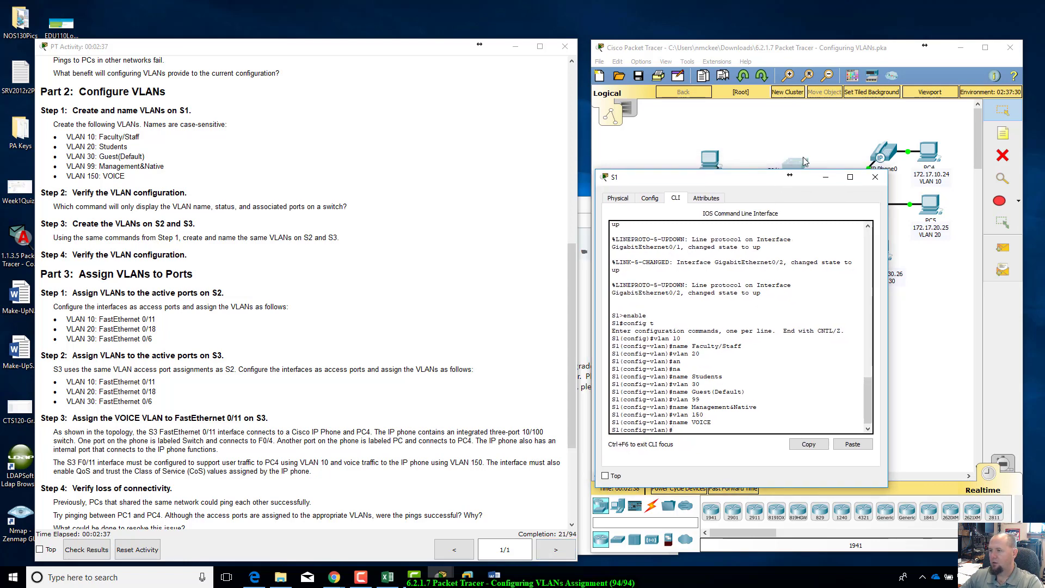
{"action": "left_click", "coordinate": [807, 131]}
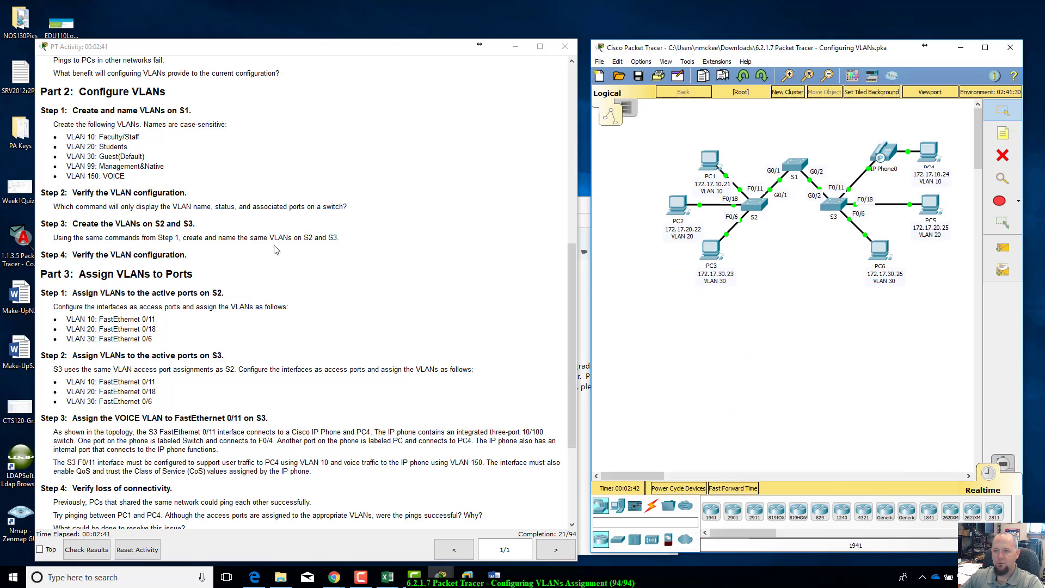
- Open the command line of switch S2 and enter global configuration mode
{"action": "left_click_drag", "start_coordinate": [278, 238], "coordinate": [341, 238]}
{"action": "left_click", "coordinate": [400, 243]}
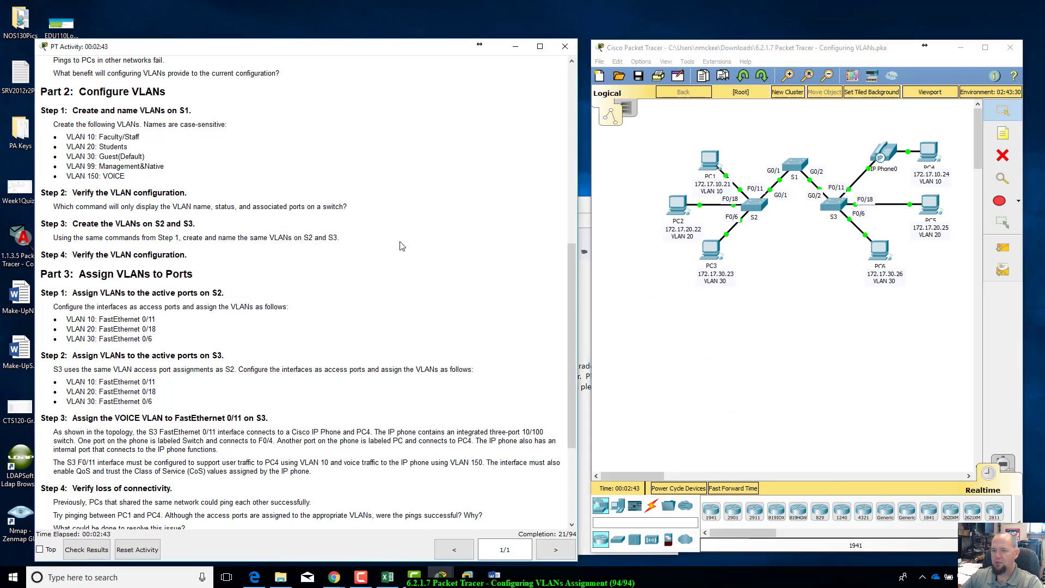
{"action": "left_click", "coordinate": [754, 198]}
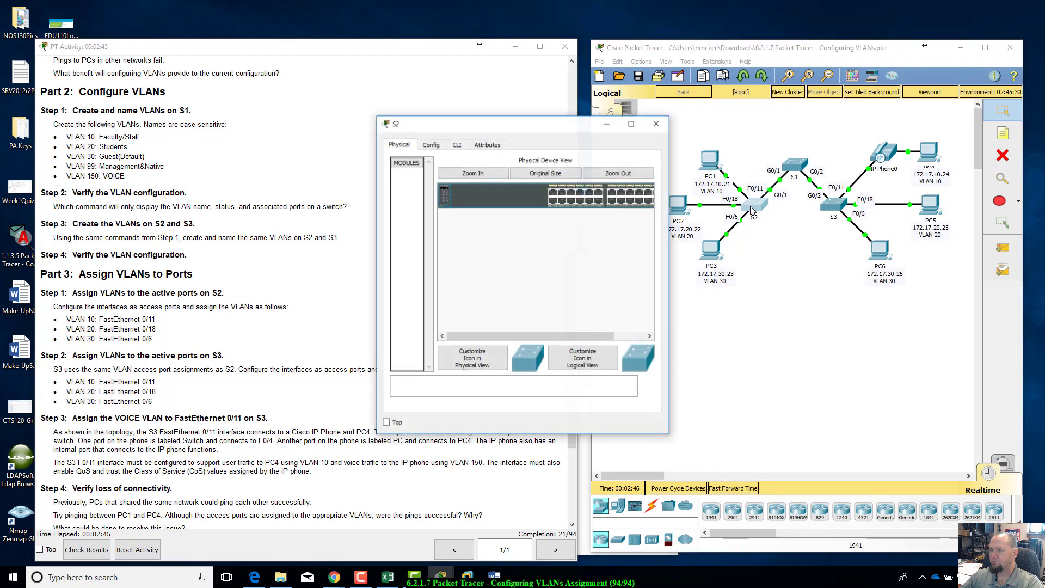
{"action": "left_click_drag", "start_coordinate": [544, 126], "coordinate": [742, 177]}
{"action": "left_click", "coordinate": [651, 191]}
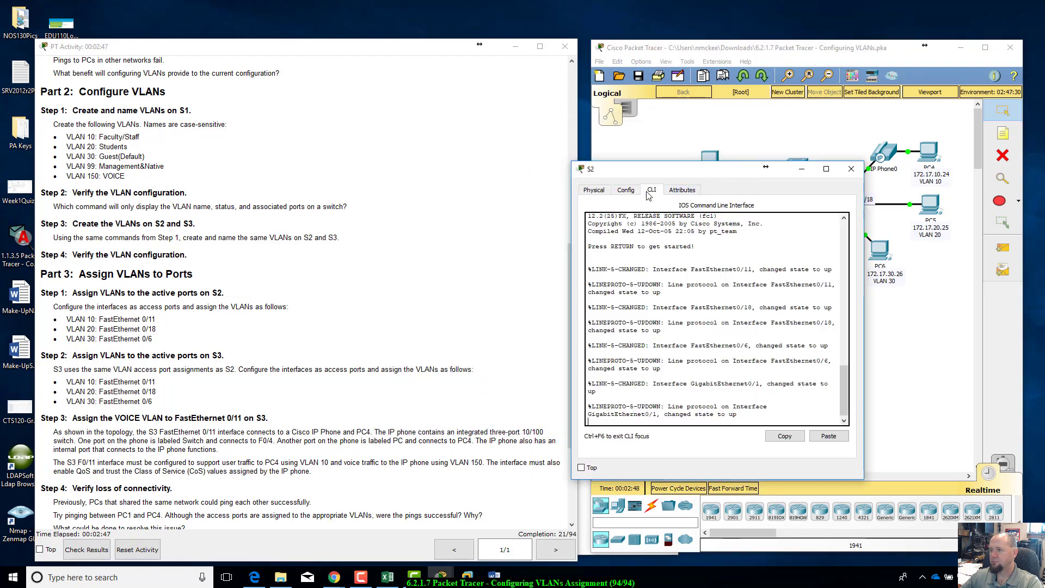
{"action": "type", "text": "enable"}
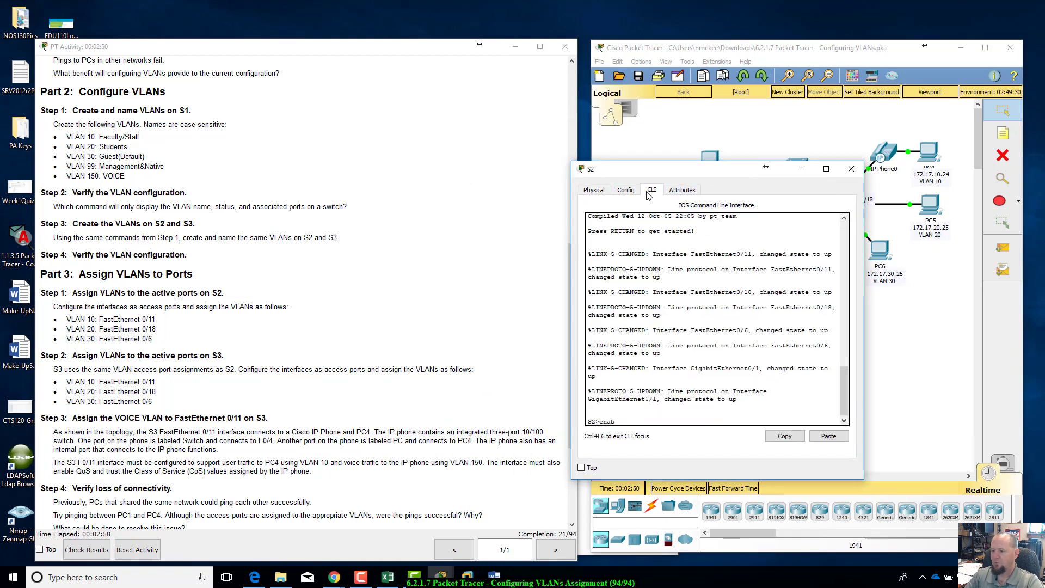
{"action": "key", "text": "Return"}
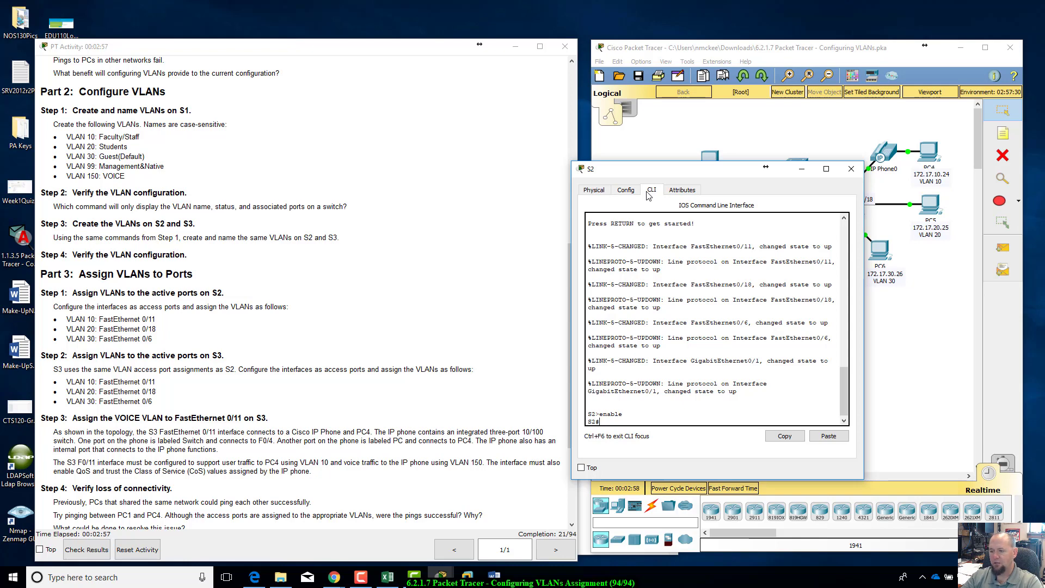
{"action": "type", "text": "config t"}
{"action": "key", "text": "Return"}
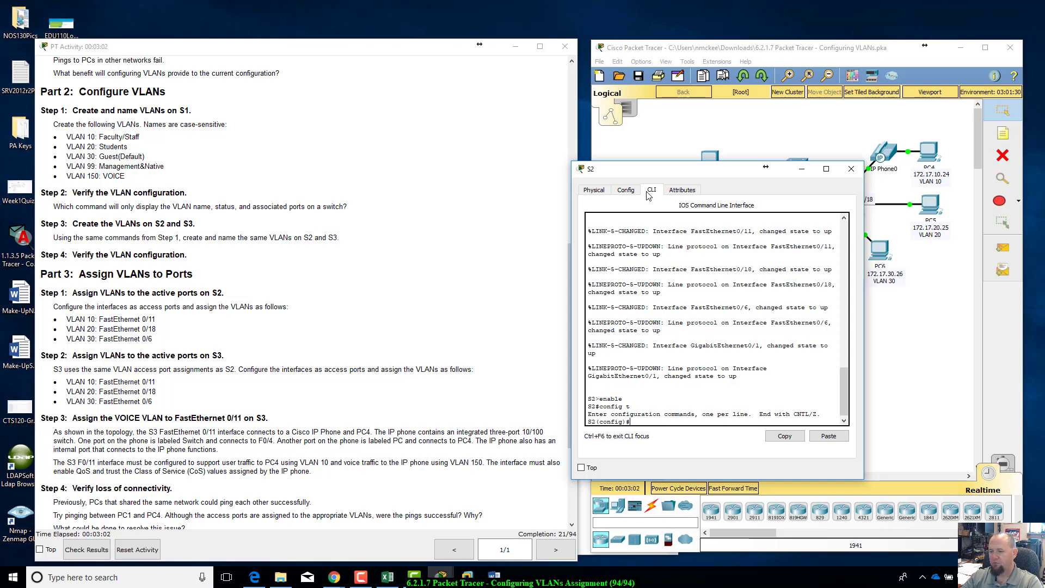
- Create VLAN 10 on S2 and name it Faculty/Staff
{"action": "type", "text": "vlan 10"}
{"action": "key", "text": "Return"}
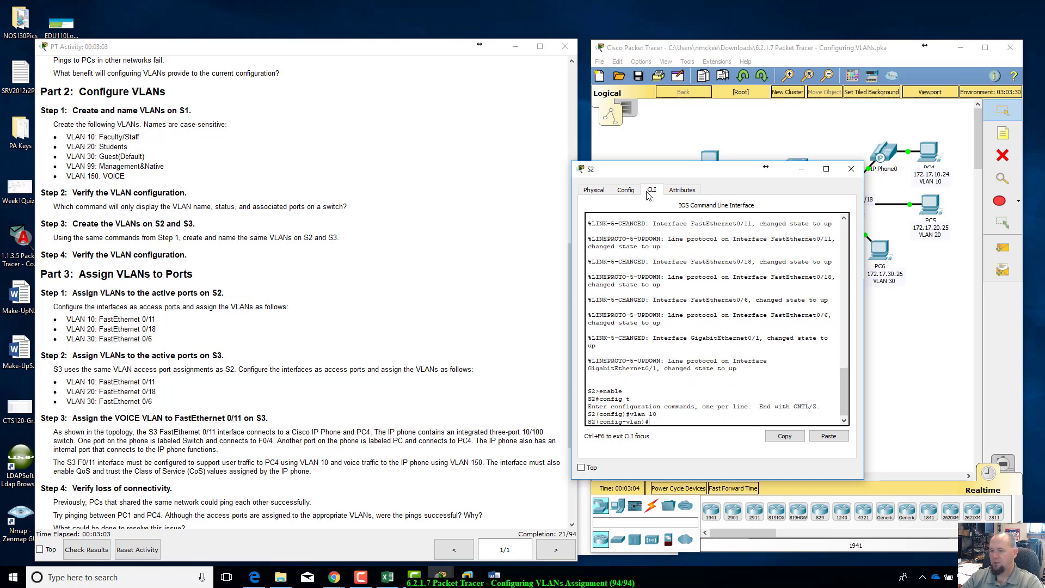
{"action": "type", "text": "name Facu"}
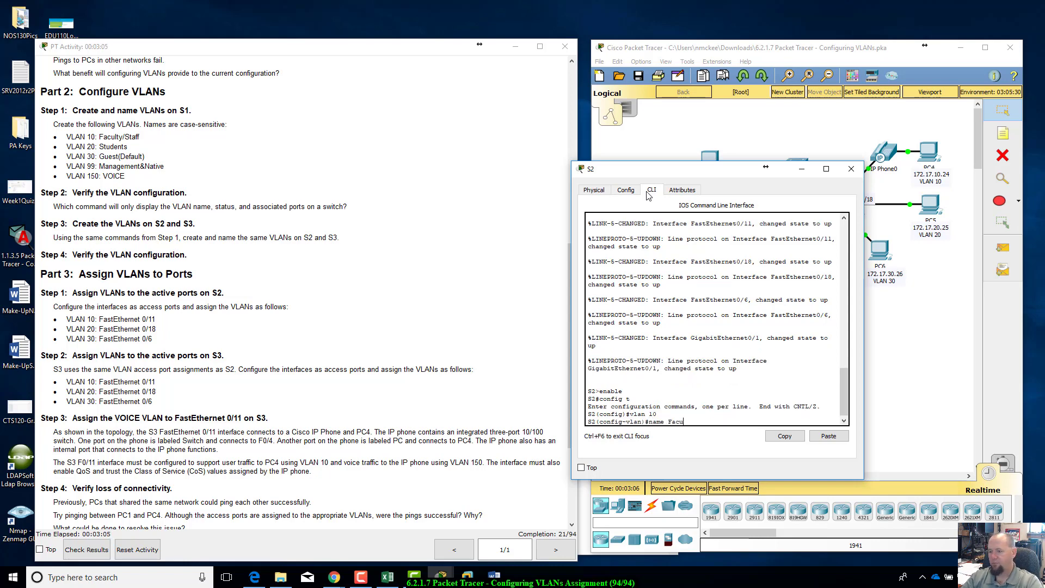
{"action": "type", "text": "lty/"}
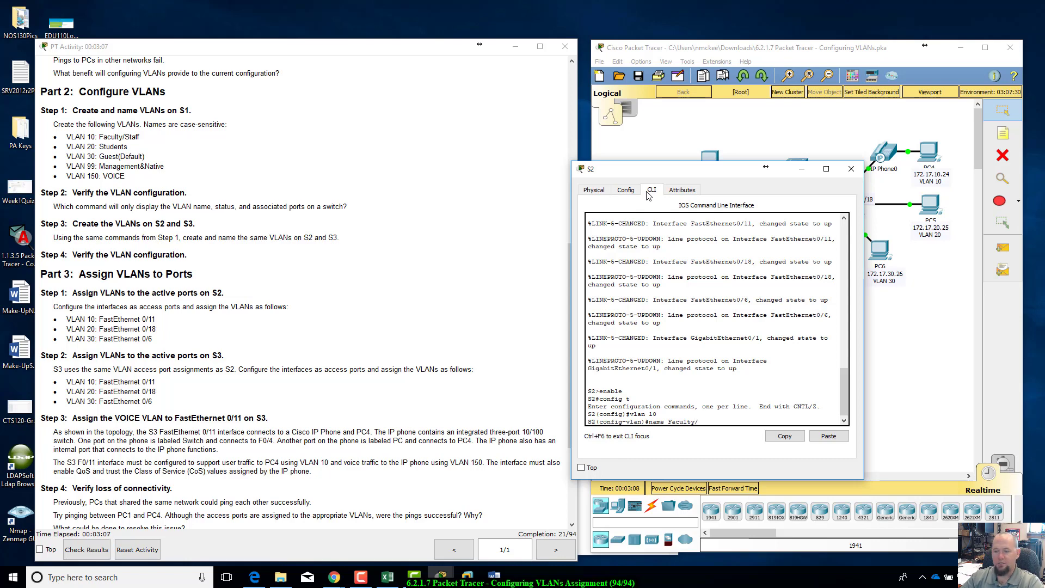
{"action": "type", "text": "Staff"}
{"action": "key", "text": "Return"}
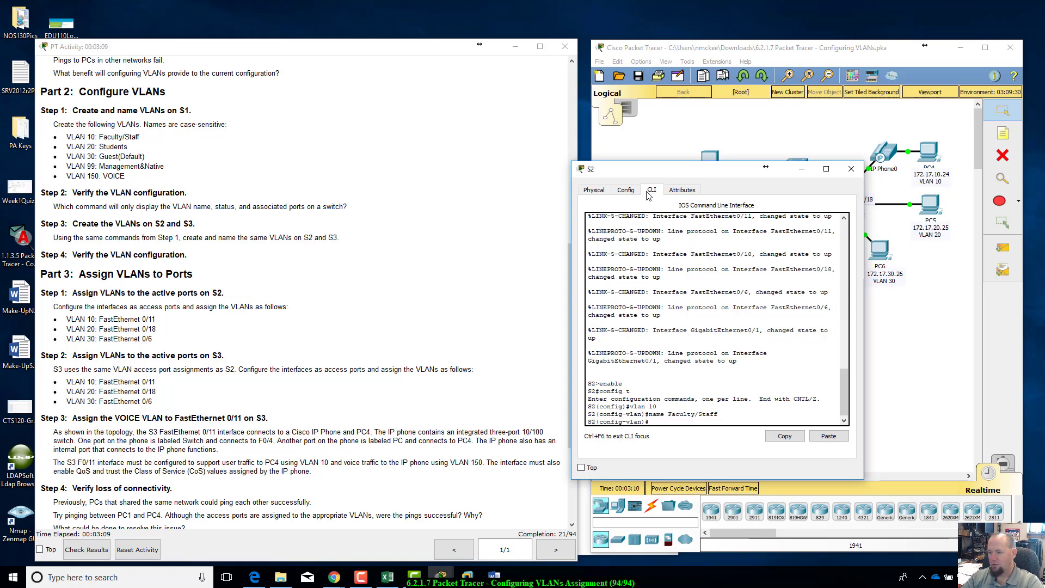
- Create VLAN 20 on S2 and name it Students
{"action": "type", "text": "vlane2"}
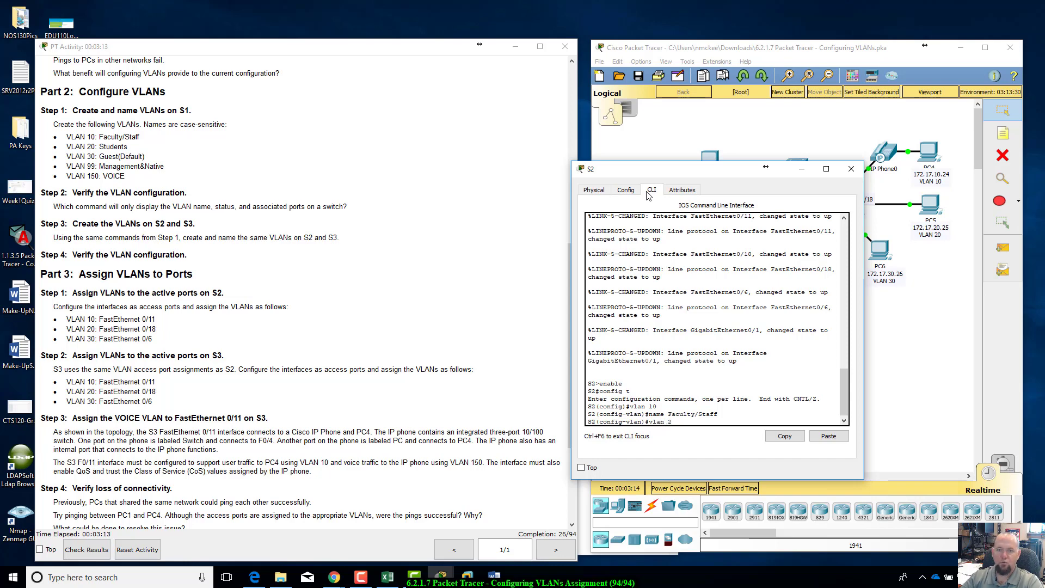
{"action": "type", "text": "0"}
{"action": "key", "text": "Return"}
{"action": "type", "text": "name S"}
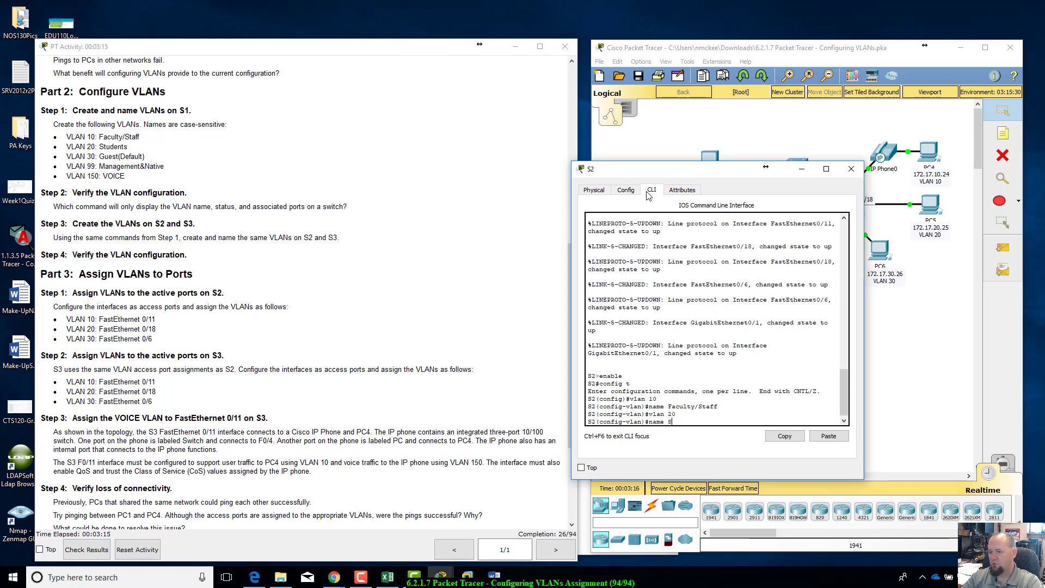
{"action": "type", "text": "tudens"}
{"action": "key", "text": "BackSpace"}
{"action": "type", "text": "ts"}
{"action": "key", "text": "Return"}
- Create VLAN 30 on S2 and name it Guest(Default)
{"action": "type", "text": "vlan 30"}
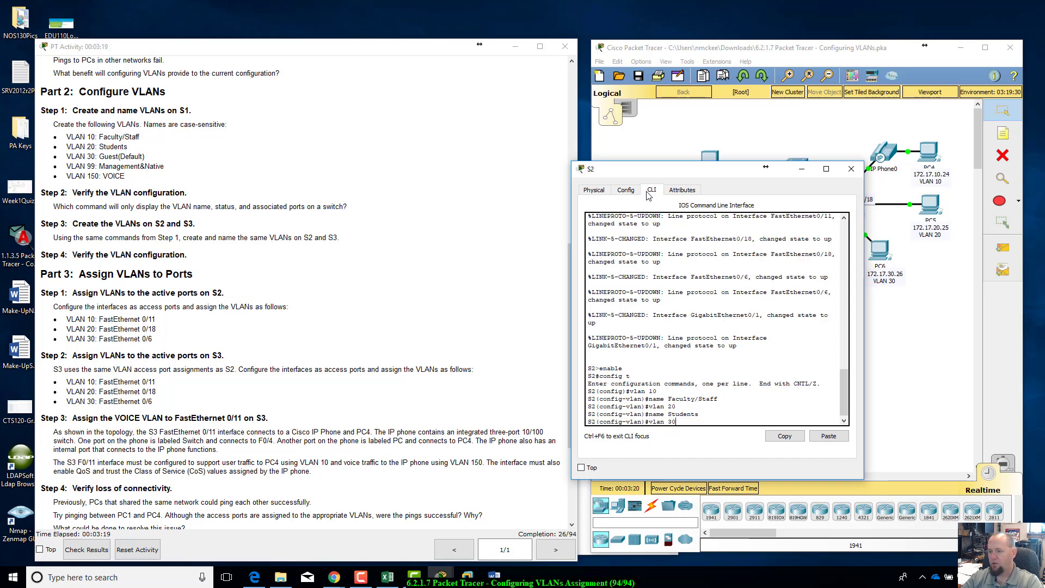
{"action": "key", "text": "Return"}
{"action": "type", "text": "name"}
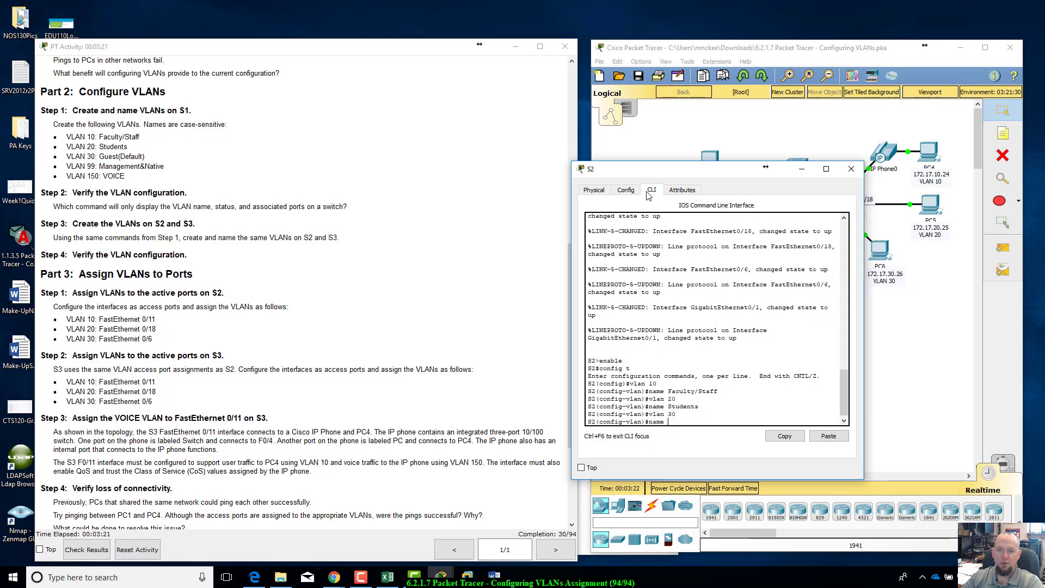
{"action": "type", "text": " Gued"}
{"action": "type", "text": "t"}
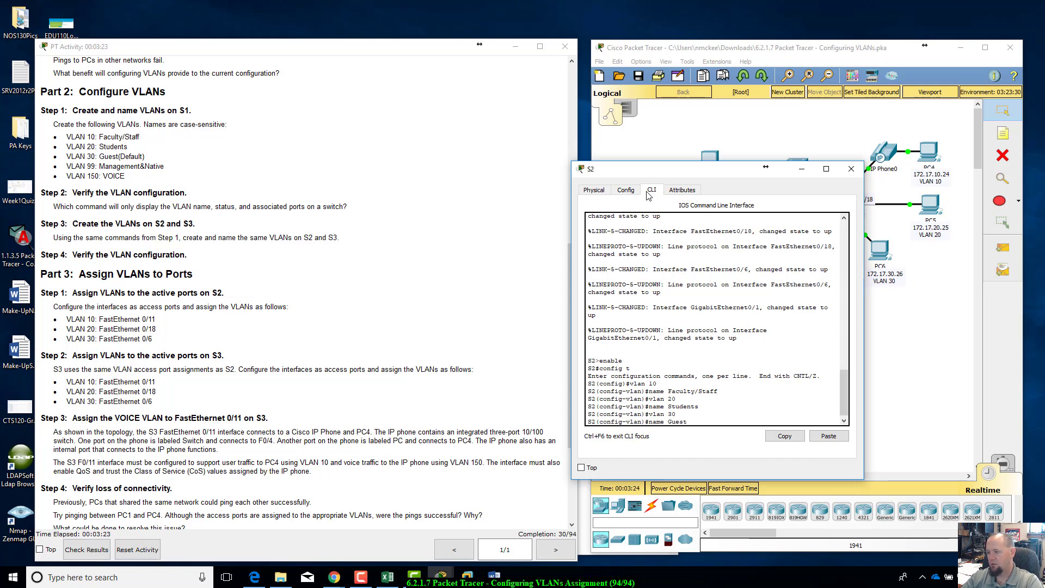
{"action": "type", "text": "(Defaul"}
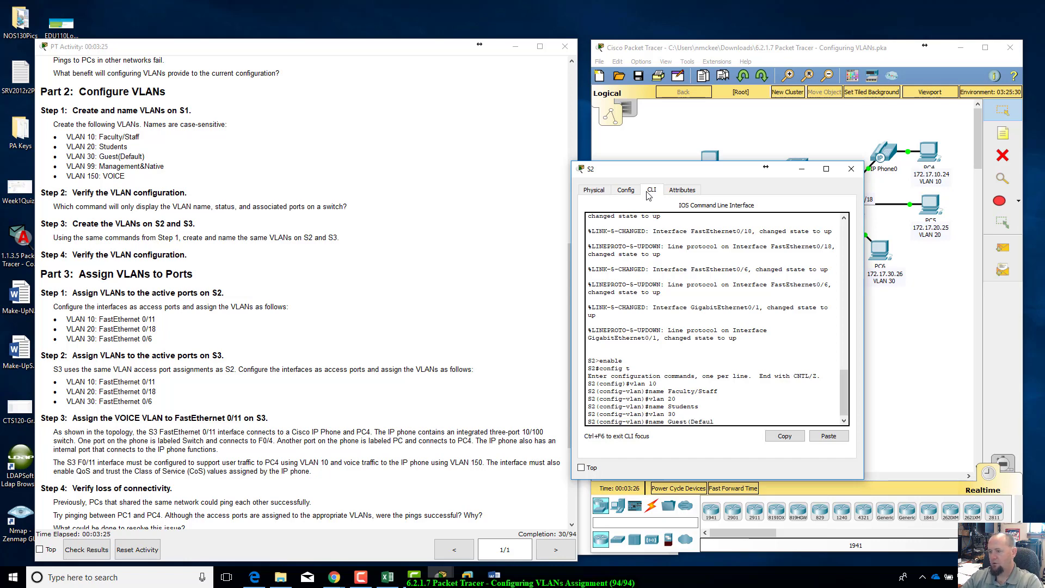
{"action": "type", "text": "t)"}
{"action": "key", "text": "Return"}
- Create VLAN 99 on S2 and name it Management&Native
{"action": "type", "text": "v"}
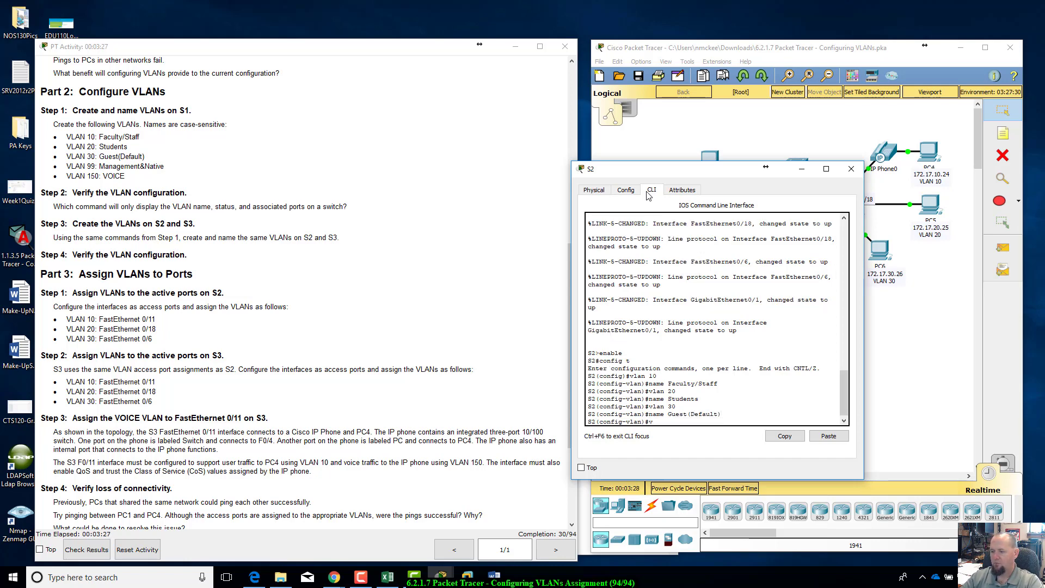
{"action": "type", "text": "lan 99"}
{"action": "key", "text": "Return"}
{"action": "type", "text": "name"}
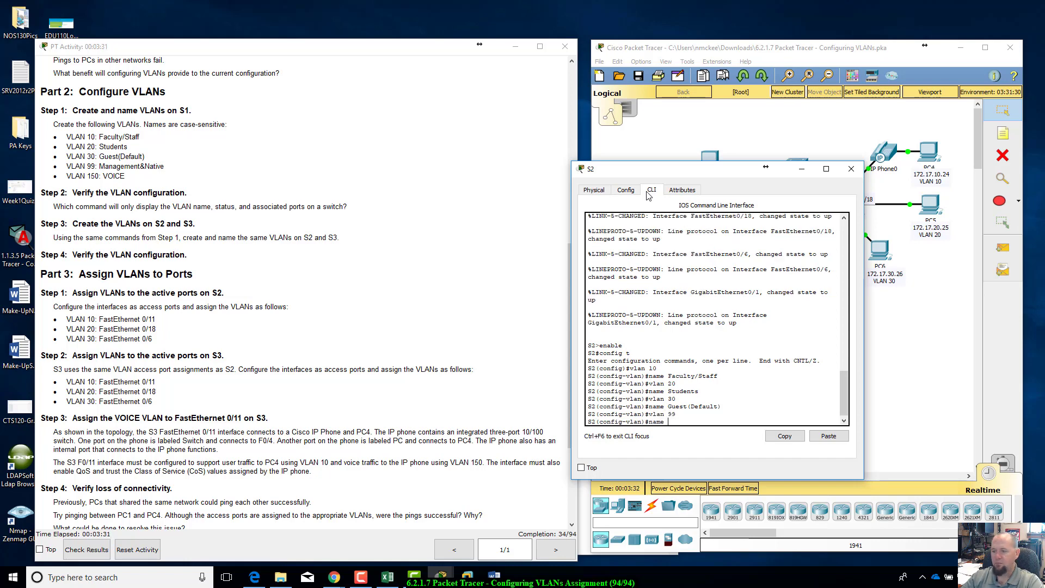
{"action": "type", "text": " Management"}
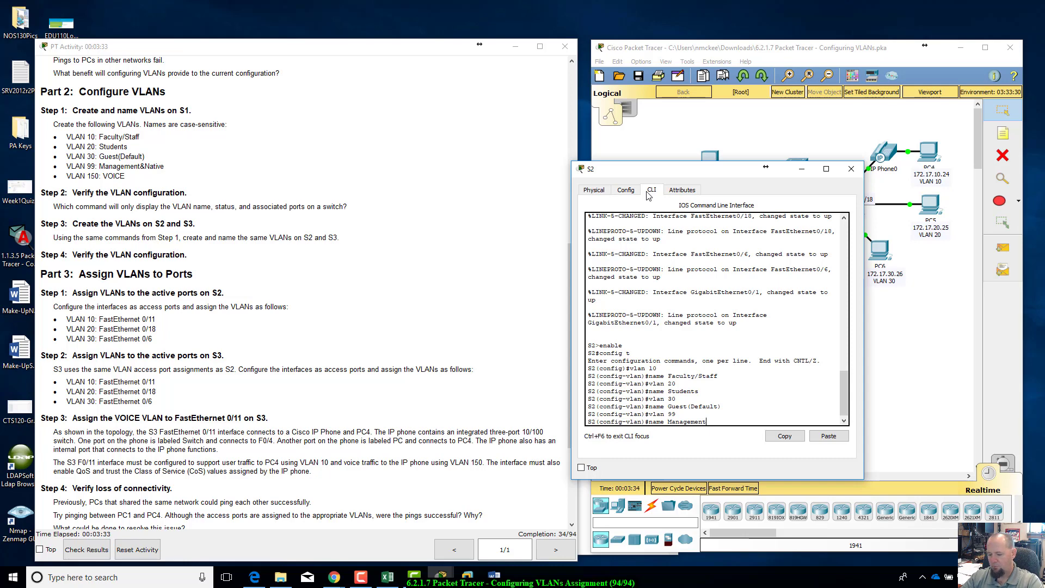
{"action": "type", "text": "&Native"}
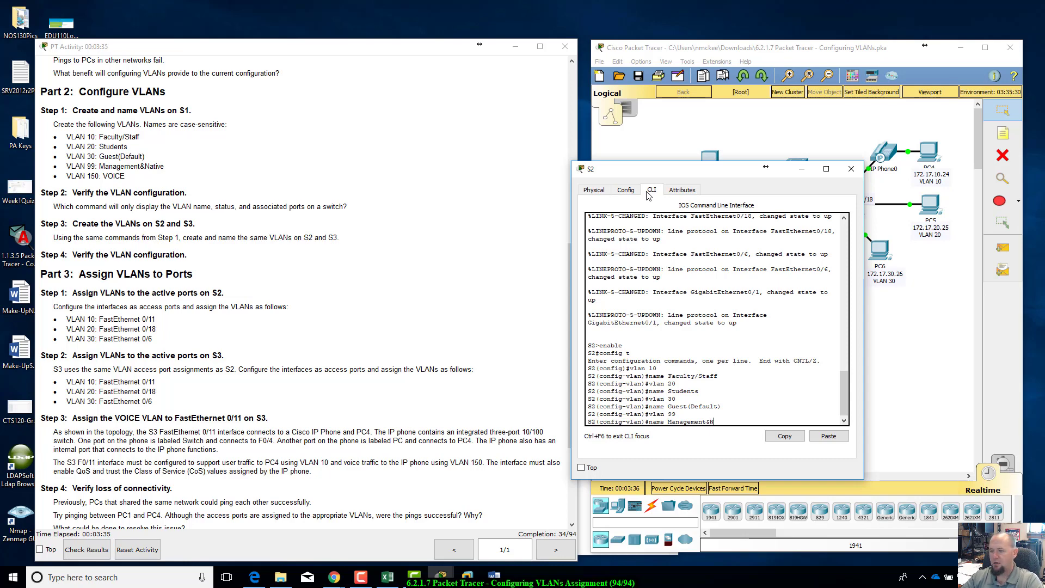
{"action": "key", "text": "Return"}
- Create VLAN 150 on S2 and name it VOICE
{"action": "type", "text": "lv"}
{"action": "key", "text": "BackSpace"}
{"action": "key", "text": "BackSpace"}
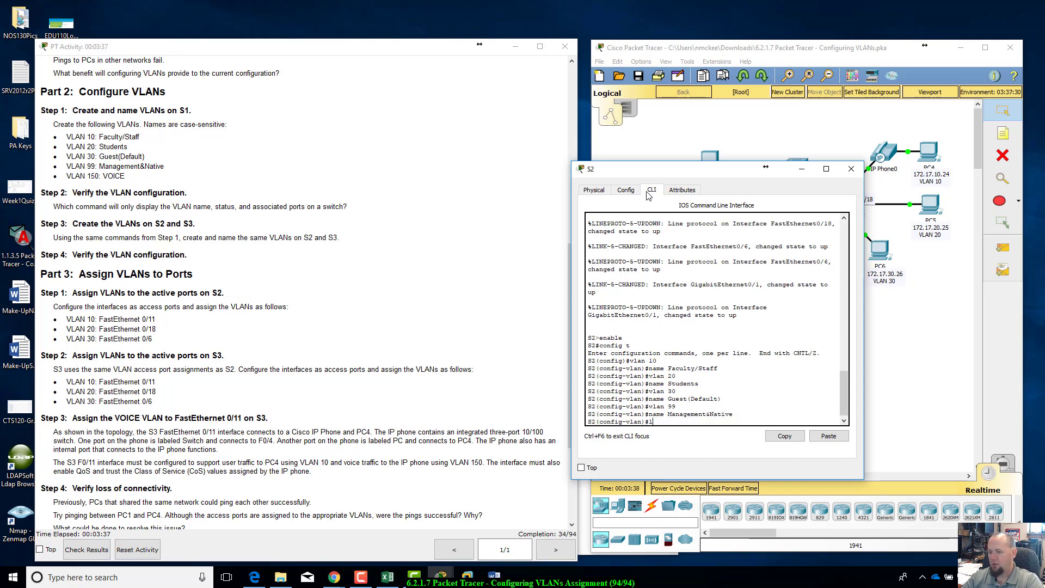
{"action": "type", "text": "vlan 150"}
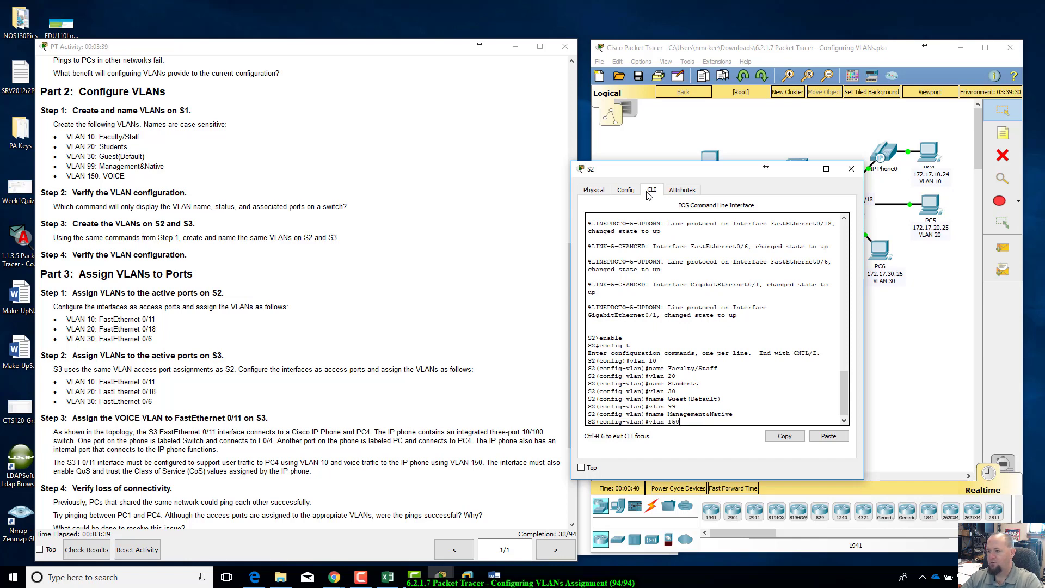
{"action": "key", "text": "Return"}
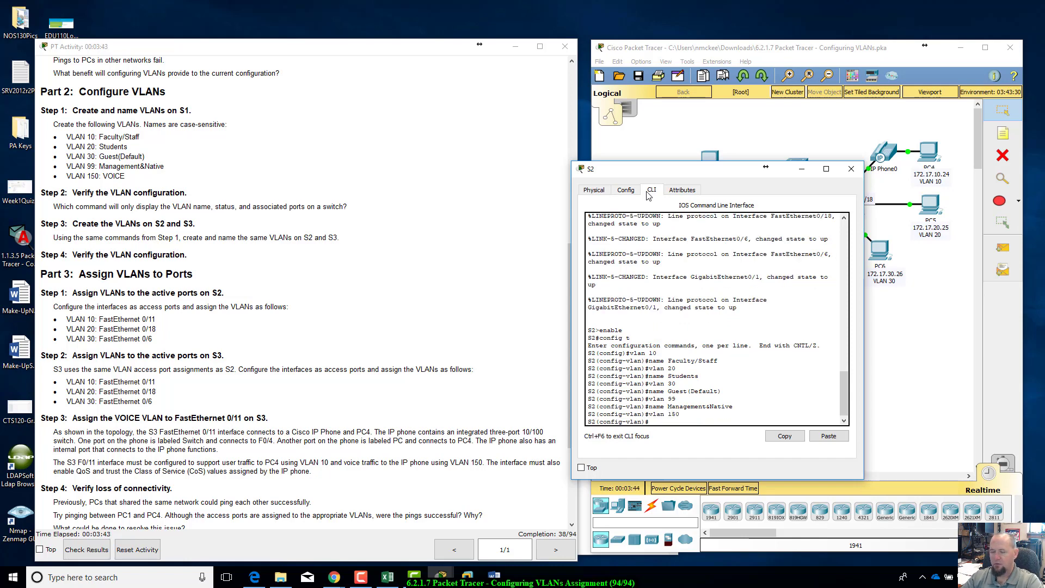
{"action": "type", "text": "name"}
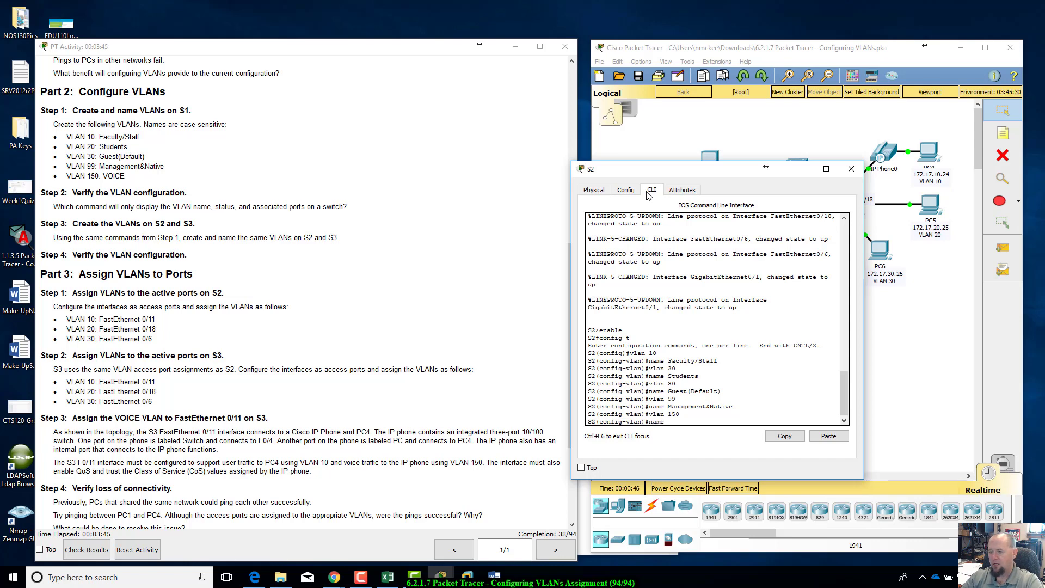
{"action": "type", "text": " VOI"}
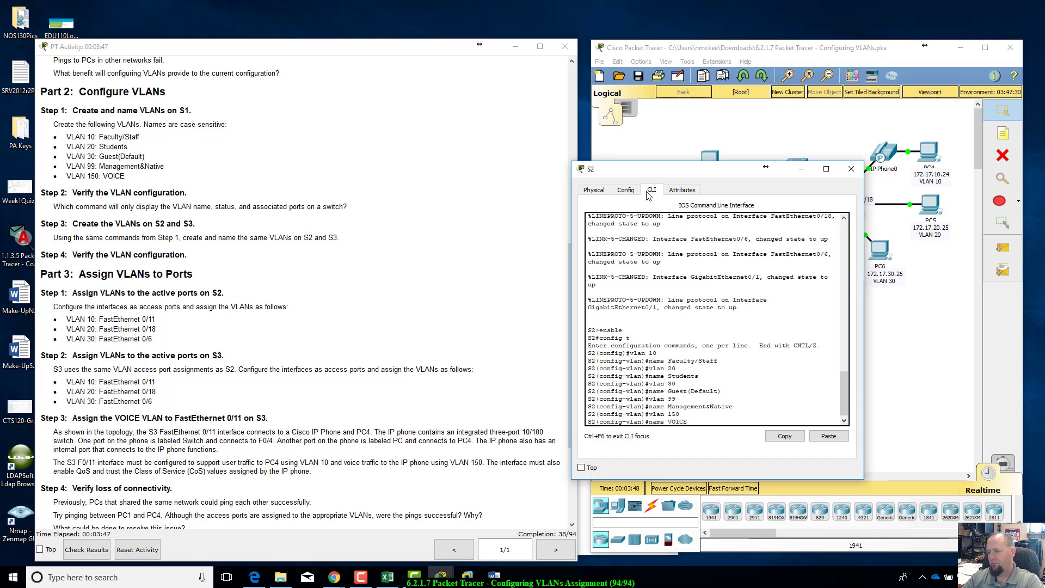
{"action": "type", "text": "CE"}
{"action": "key", "text": "Return"}
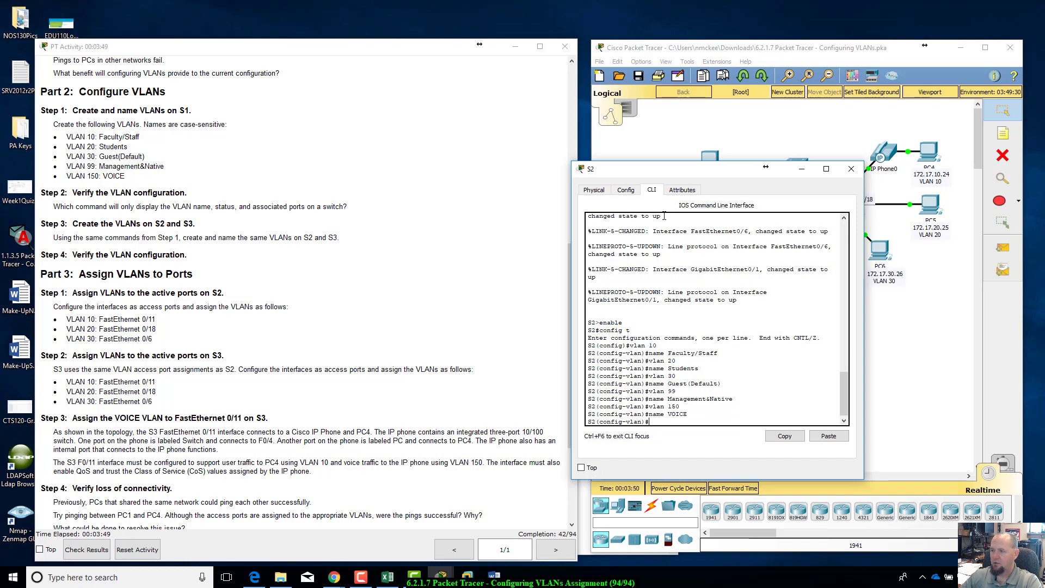
- Open the command line of switch S3 and enter global configuration mode
{"action": "left_click_drag", "start_coordinate": [720, 172], "coordinate": [758, 228]}
{"action": "left_click", "coordinate": [833, 210]}
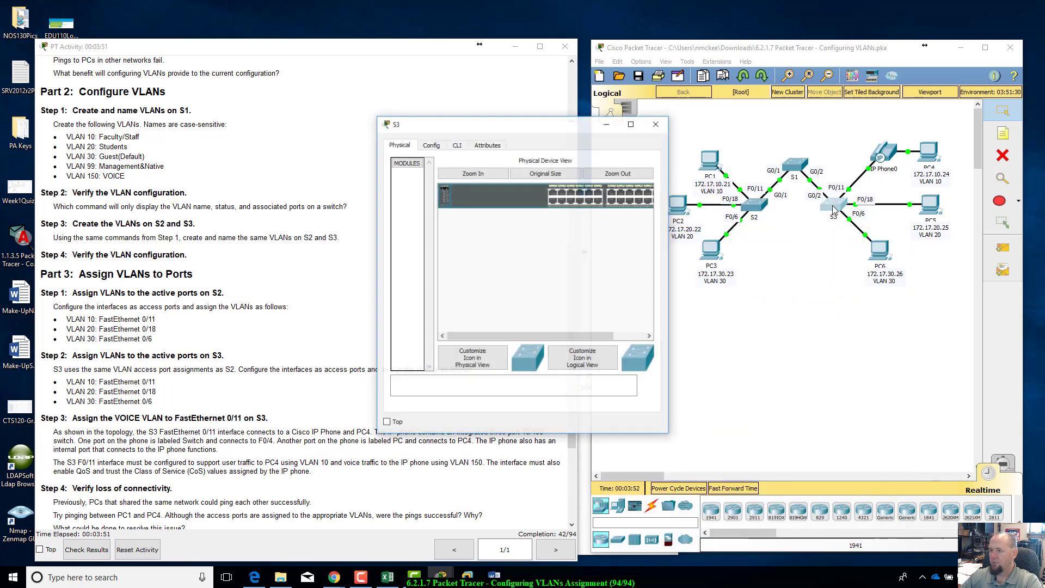
{"action": "left_click_drag", "start_coordinate": [533, 132], "coordinate": [784, 183]}
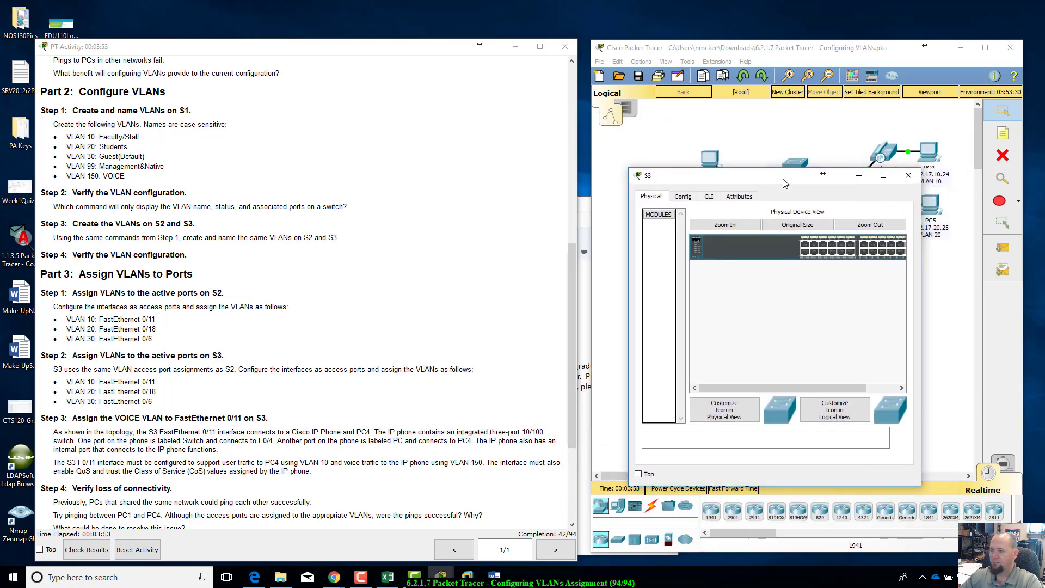
{"action": "left_click", "coordinate": [710, 197]}
{"action": "key", "text": "Return"}
{"action": "type", "text": "e3n"}
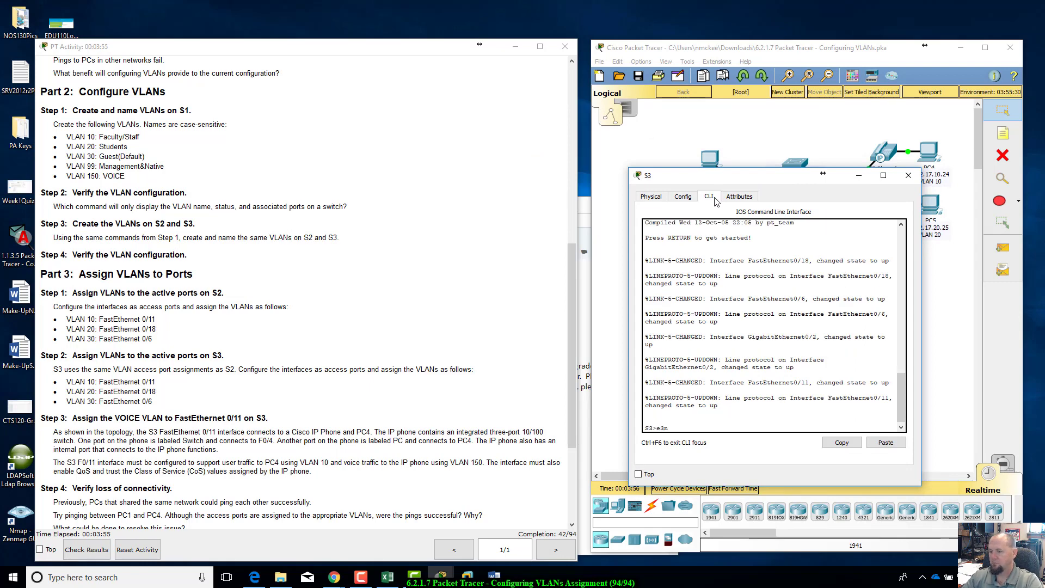
{"action": "key", "text": "BackSpace"}
{"action": "key", "text": "BackSpace"}
{"action": "type", "text": "nable"}
{"action": "key", "text": "Return"}
{"action": "type", "text": "config t"}
{"action": "key", "text": "Return"}
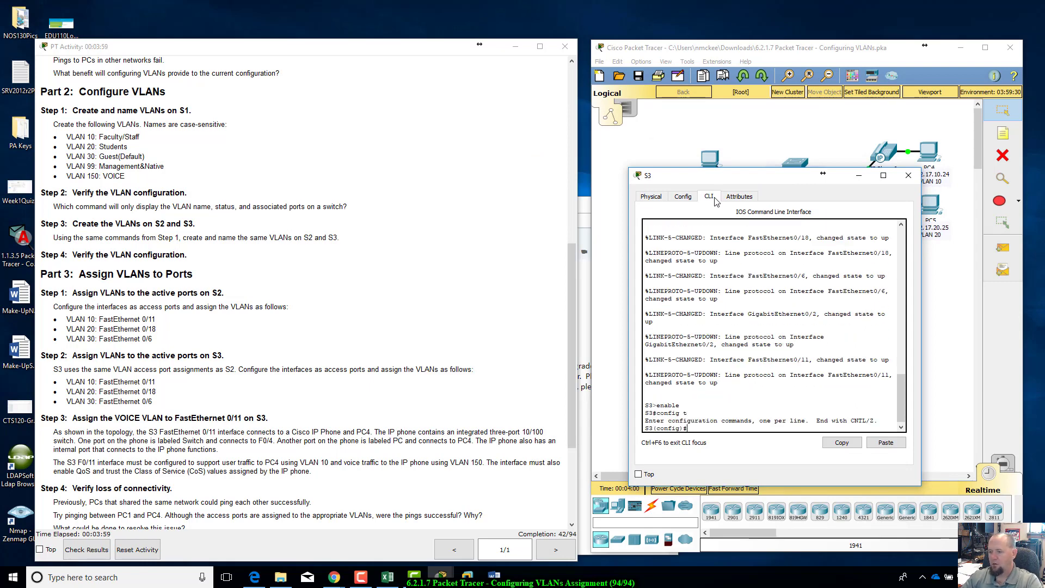
- Create VLAN 10 on S3 and name it Faculty/Staff
{"action": "type", "text": "vlan 10"}
{"action": "key", "text": "Return"}
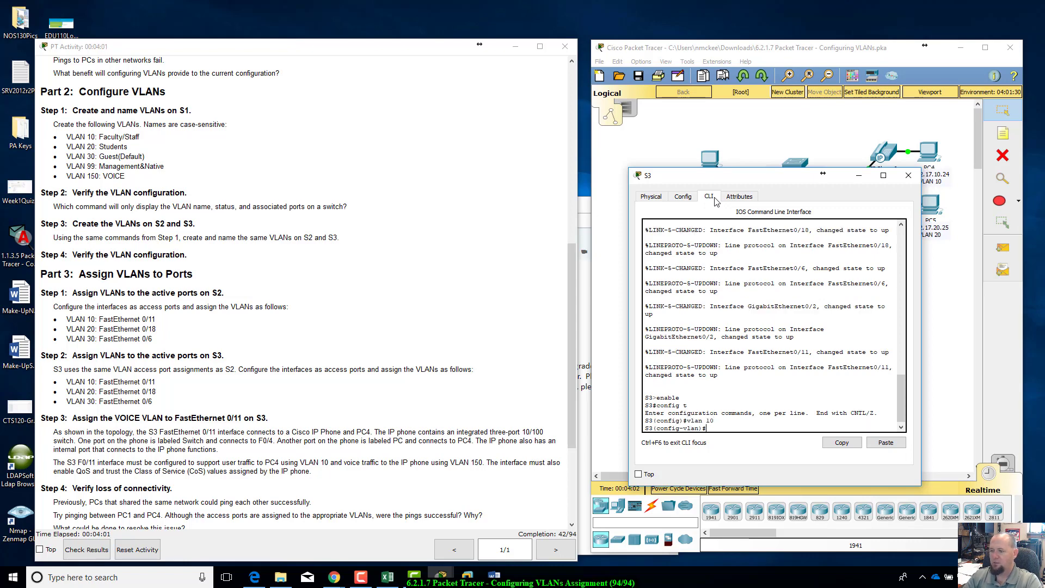
{"action": "type", "text": "name"}
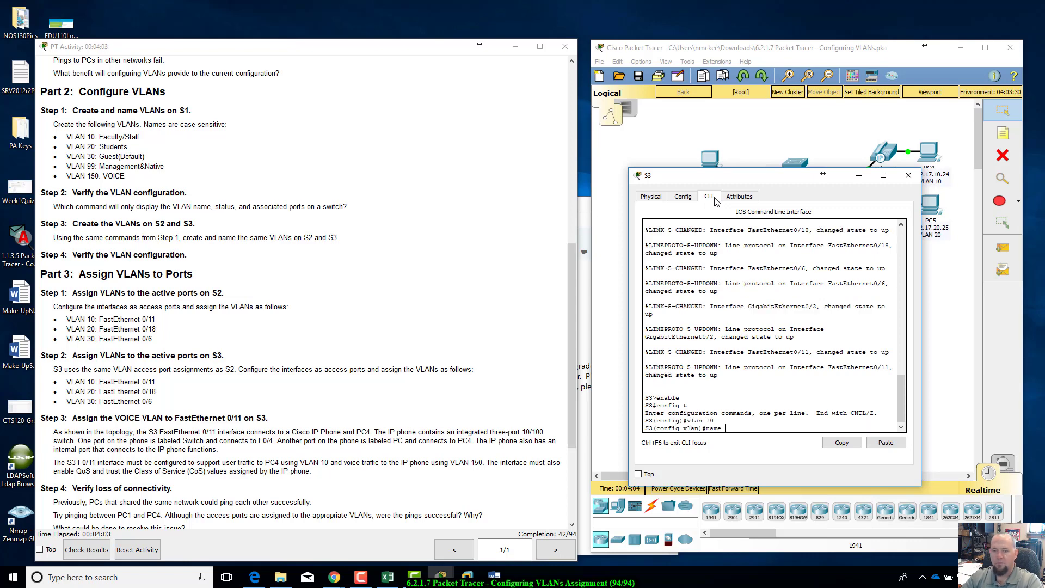
{"action": "type", "text": " Faculty"}
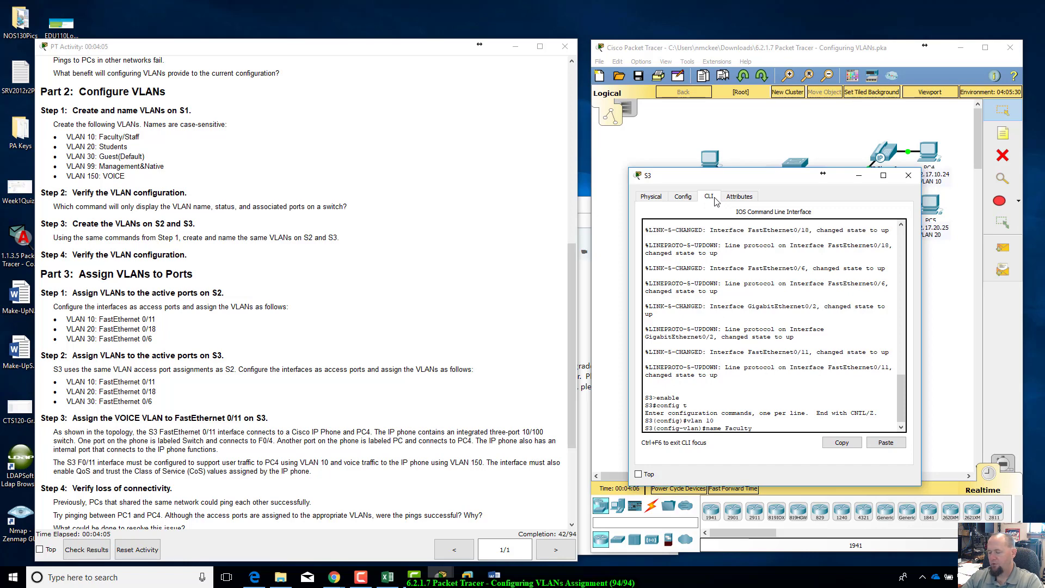
{"action": "type", "text": "/Staff"}
{"action": "key", "text": "Return"}
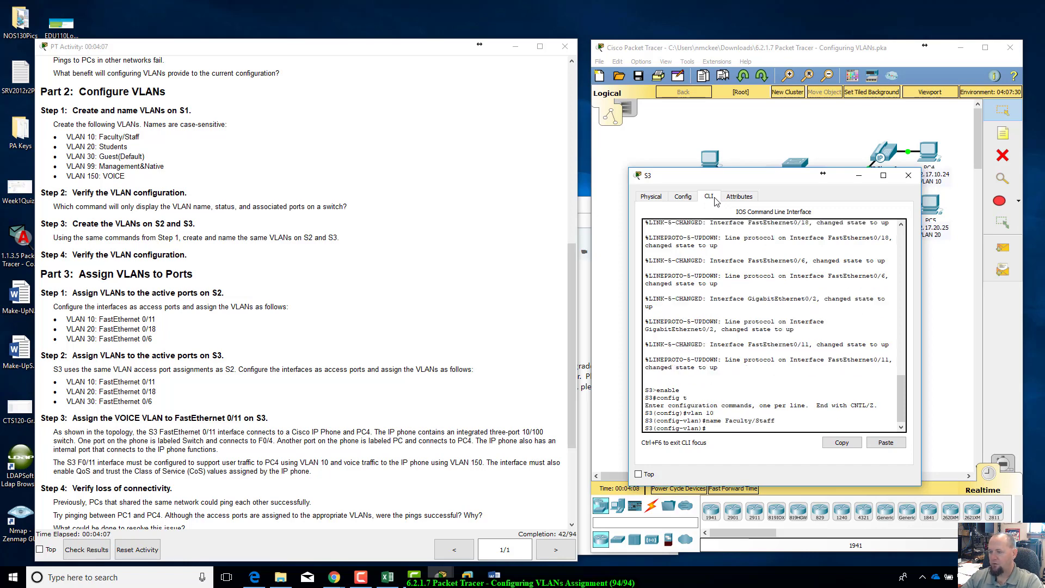
- Create VLAN 20 on S3 and name it Students
{"action": "type", "text": "vlan 20"}
{"action": "key", "text": "Return"}
{"action": "type", "text": "n"}
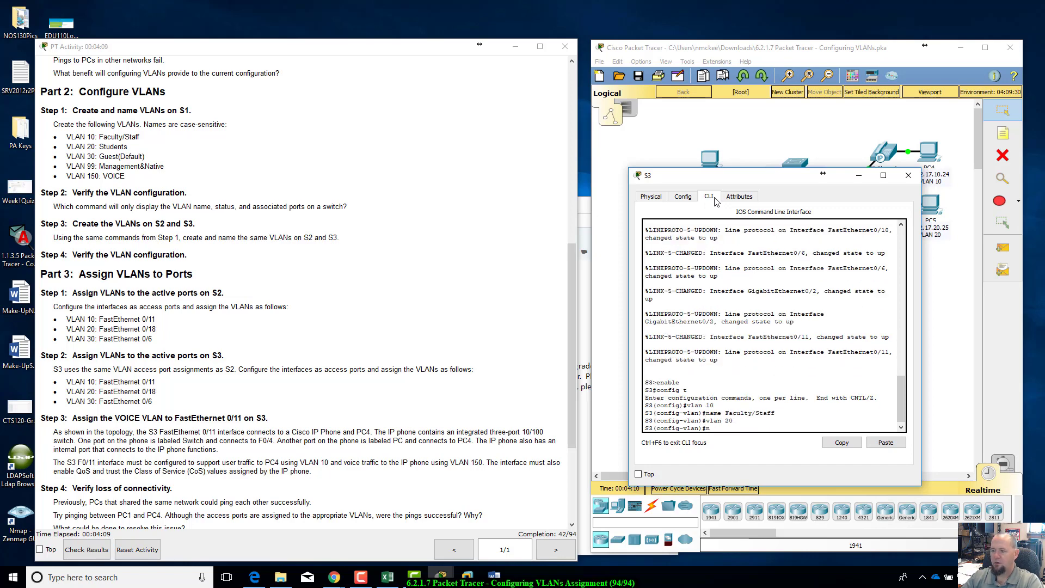
{"action": "type", "text": "ame Studen"}
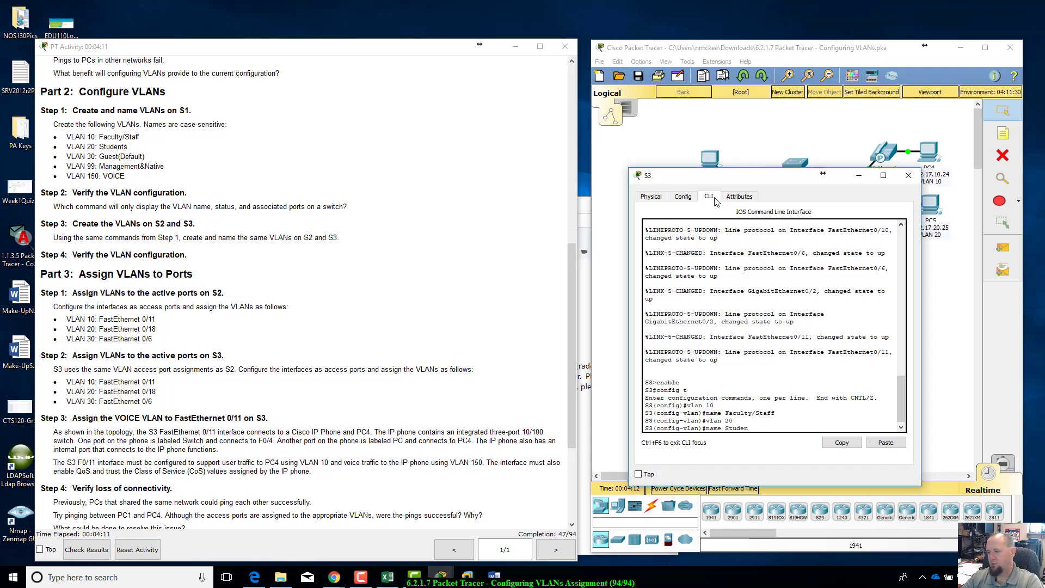
{"action": "type", "text": "ts"}
{"action": "key", "text": "Return"}
- Create VLAN 30 on S3 and name it Guest(Default)
{"action": "type", "text": "vlan "}
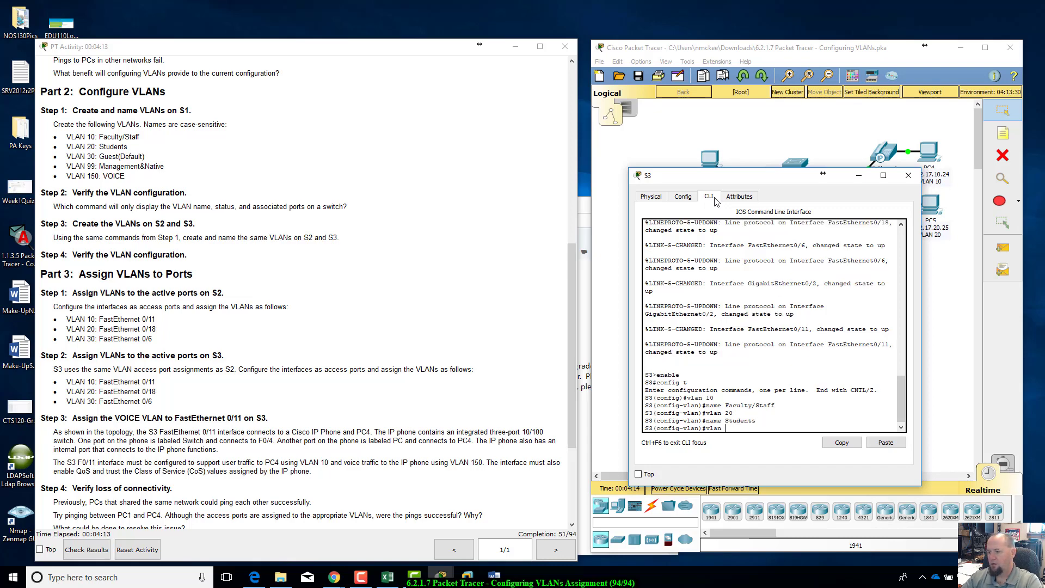
{"action": "type", "text": "30"}
{"action": "key", "text": "Return"}
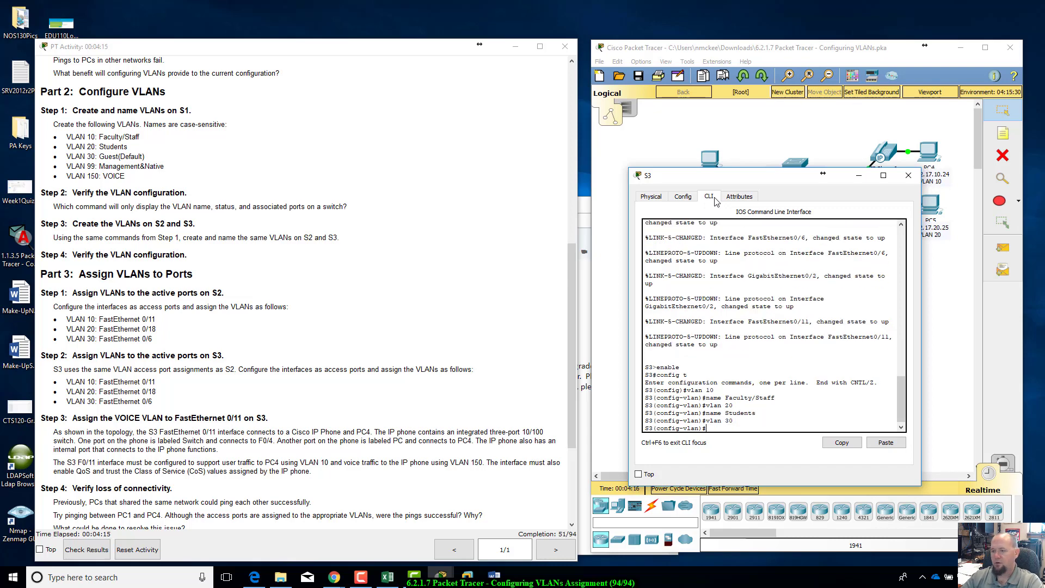
{"action": "key", "text": "BackSpace"}
{"action": "type", "text": "n"}
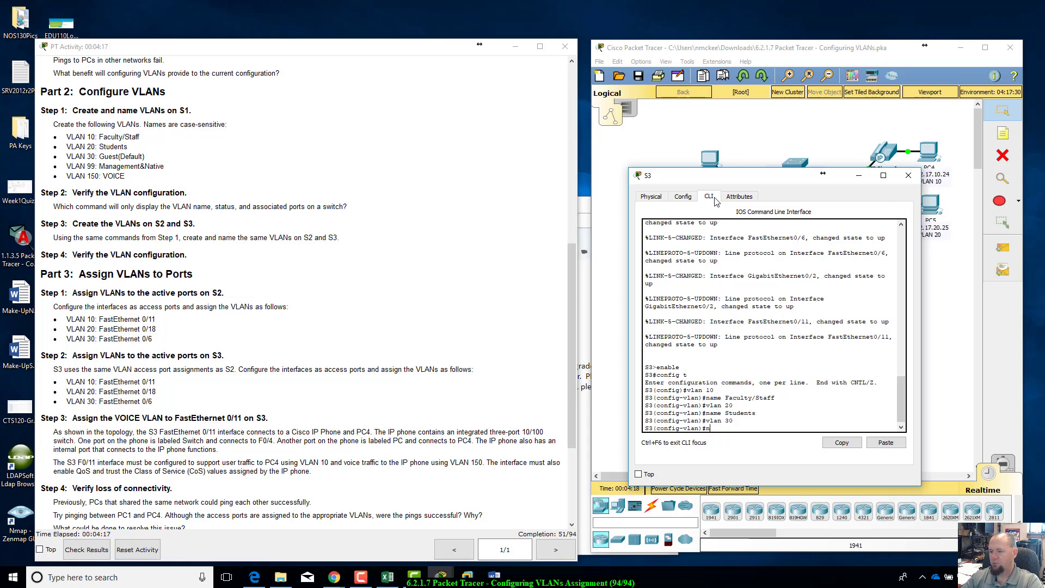
{"action": "type", "text": "ame Guesy"}
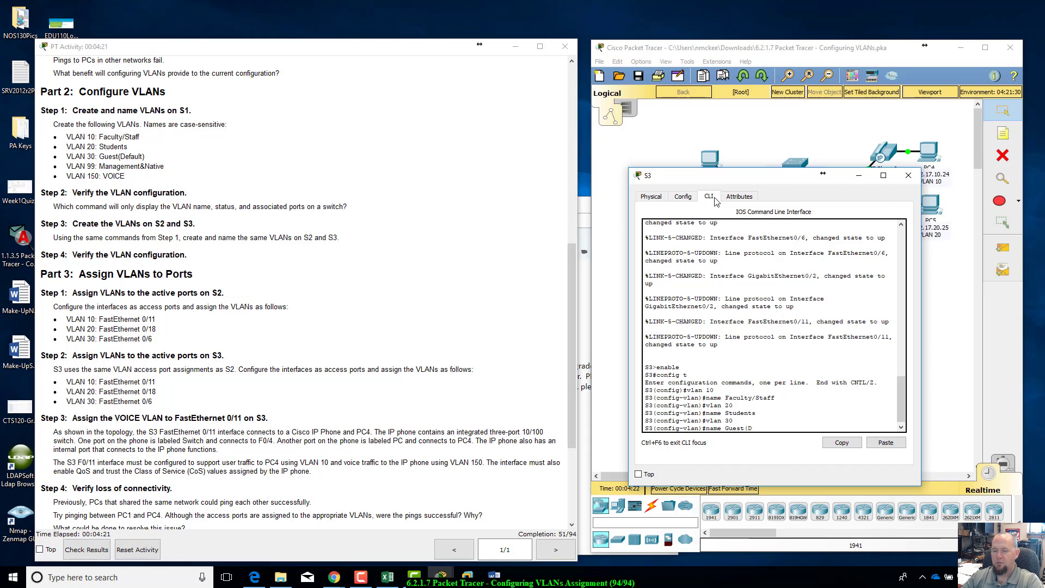
{"action": "type", "text": "t(Default"}
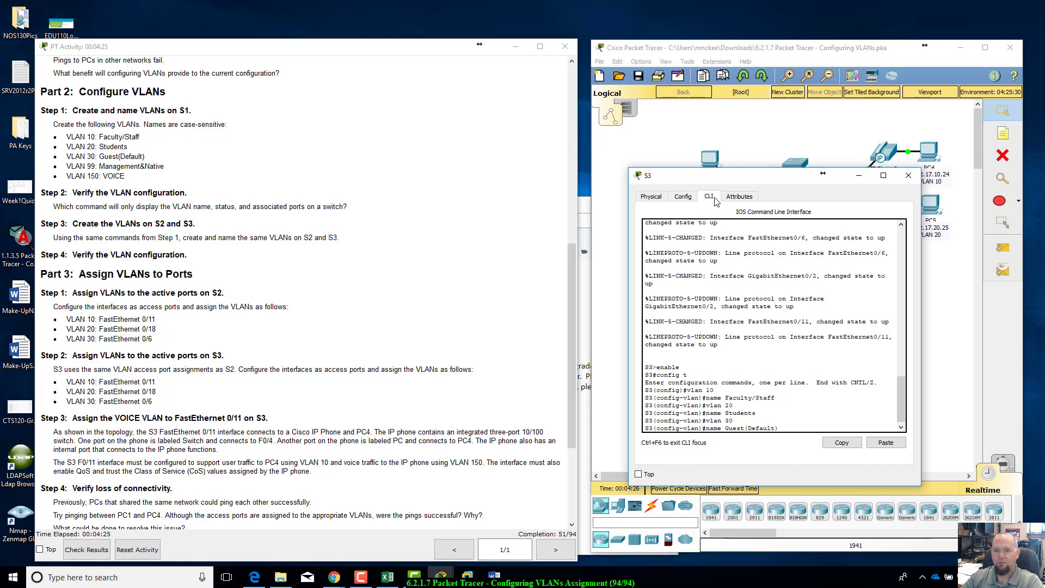
{"action": "key", "text": "Return"}
- Create VLAN 99 on S3 and name it Management&Native
{"action": "type", "text": "vlan)#vlan"}
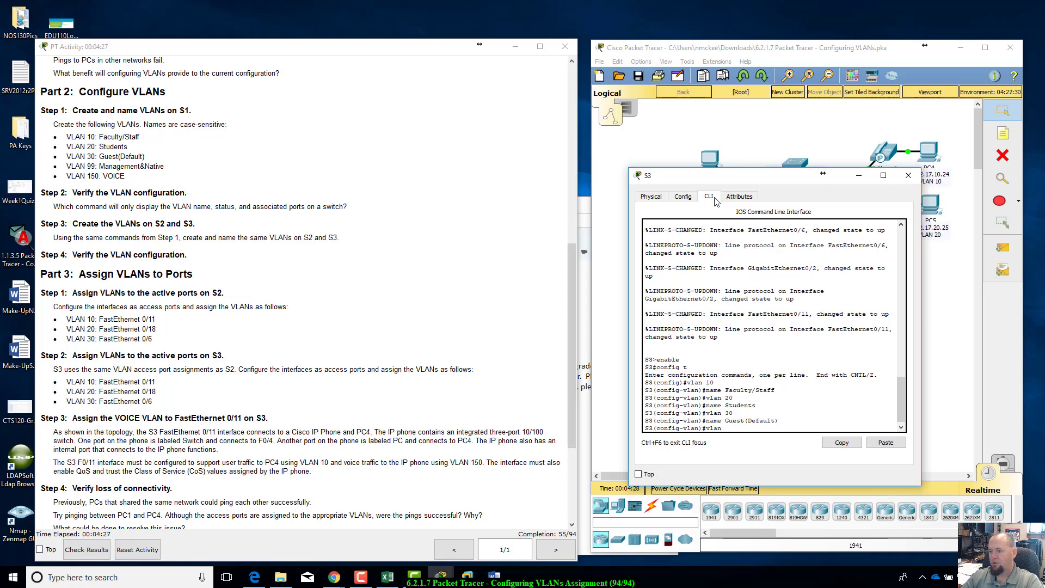
{"action": "type", "text": " 99"}
{"action": "key", "text": "Return"}
{"action": "type", "text": "name"}
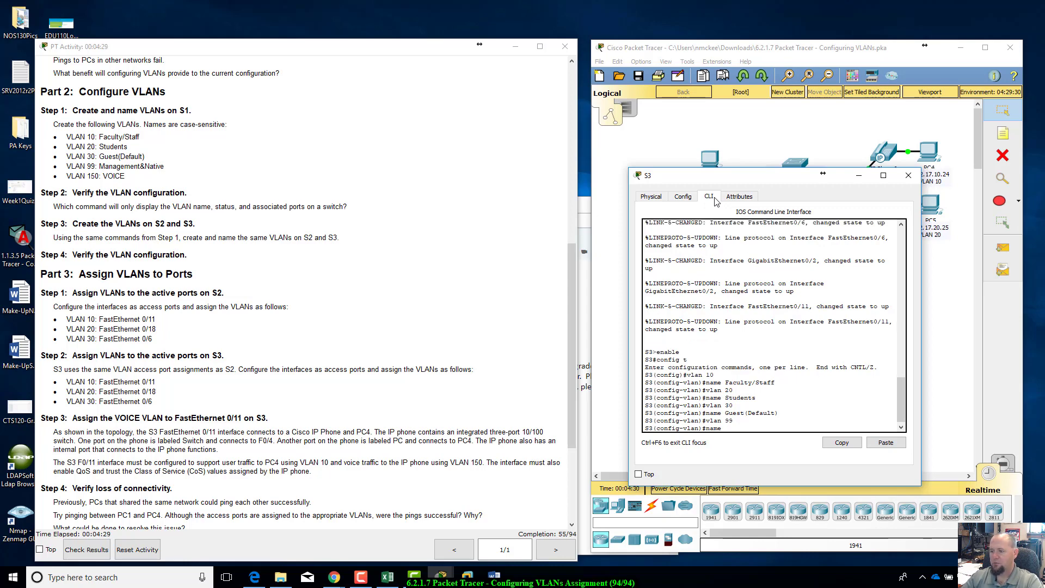
{"action": "type", "text": " Mana"}
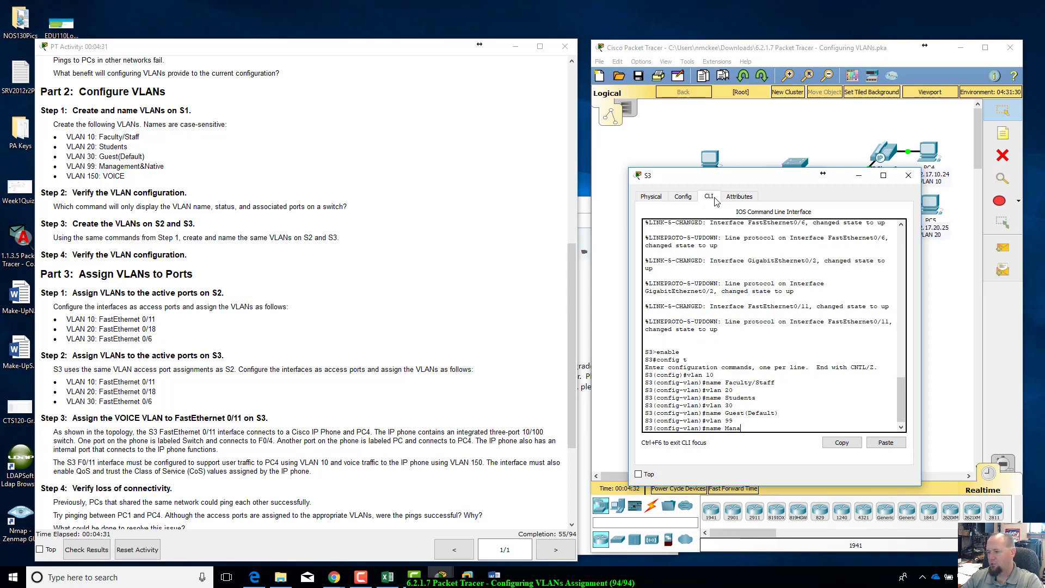
{"action": "type", "text": "gement&"}
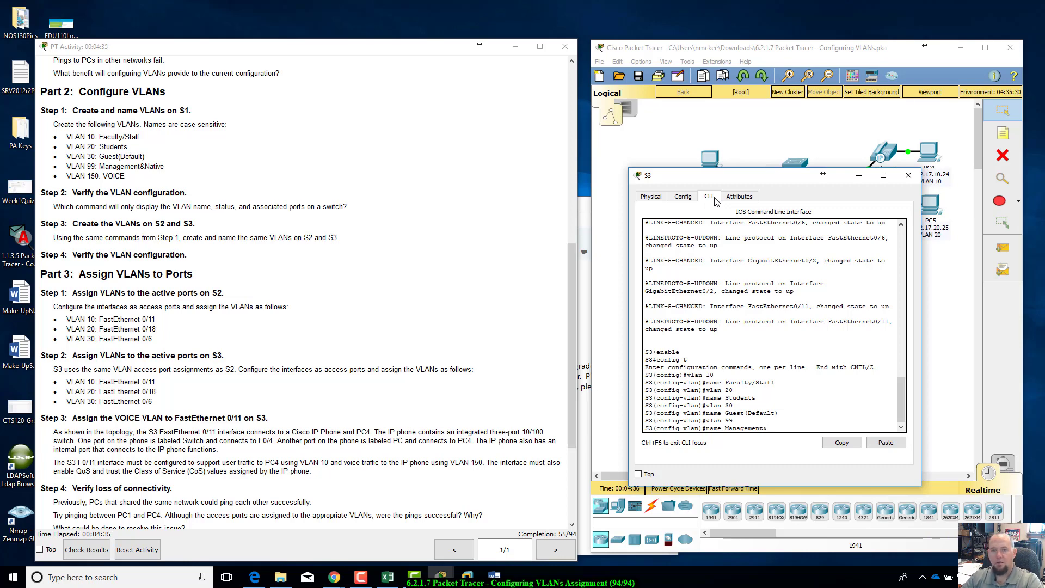
{"action": "type", "text": "Native"}
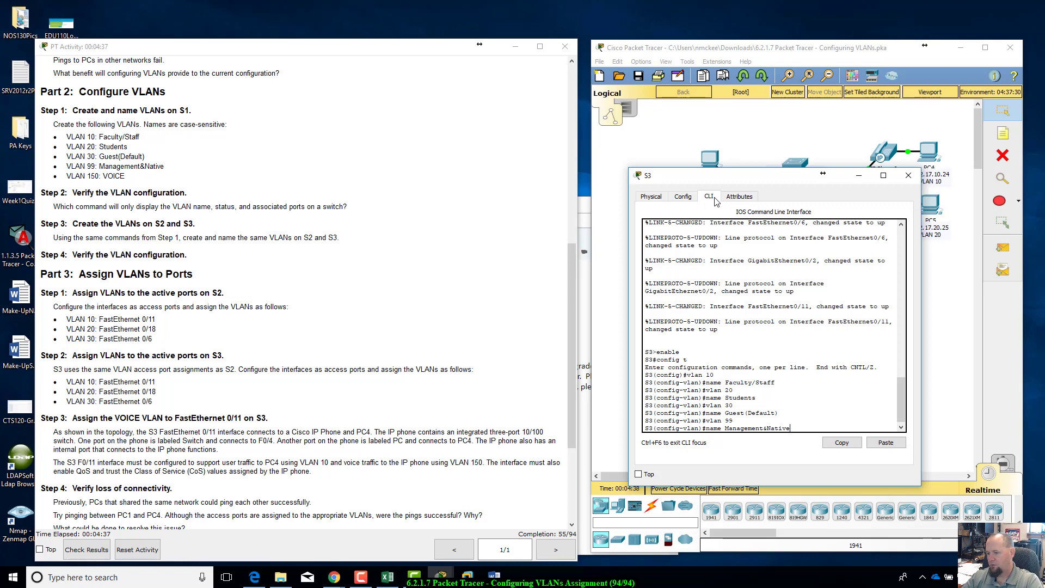
{"action": "key", "text": "Return"}
- Create VLAN 150 on S3 and name it VOICE
{"action": "type", "text": "vlan 1"}
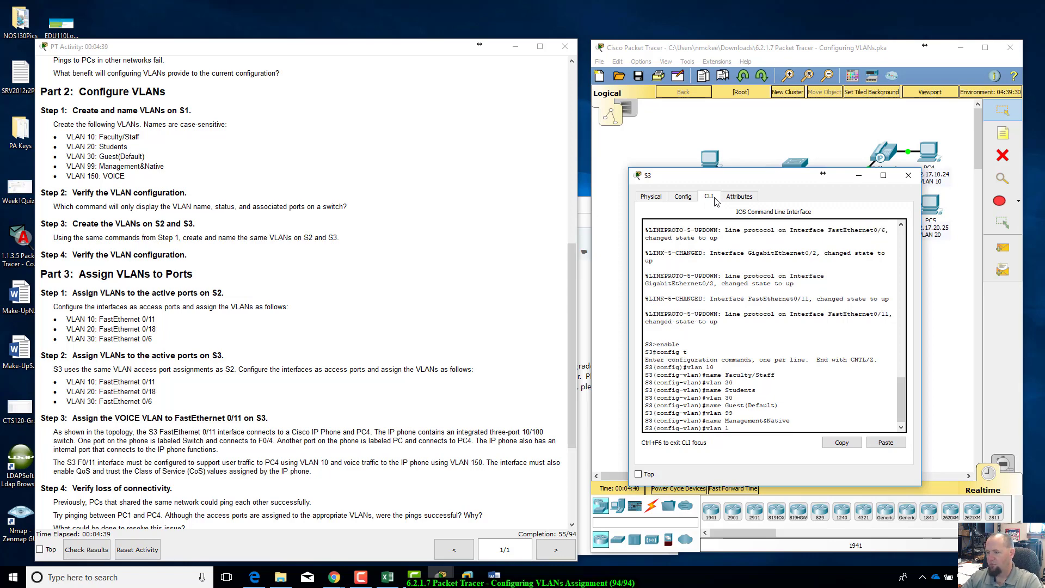
{"action": "type", "text": "50"}
{"action": "key", "text": "Return"}
{"action": "type", "text": "name"}
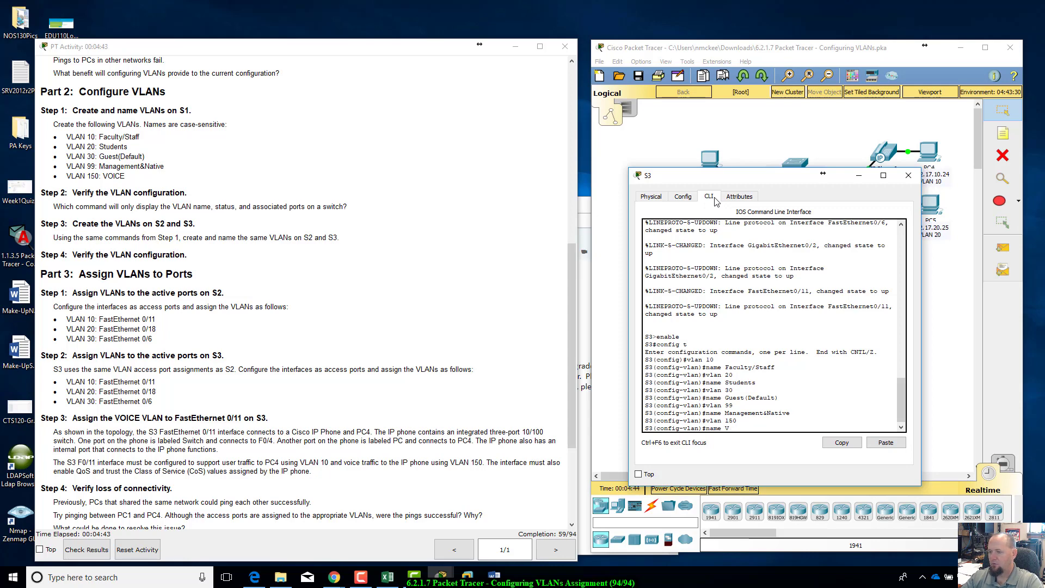
{"action": "type", "text": " VOICE"}
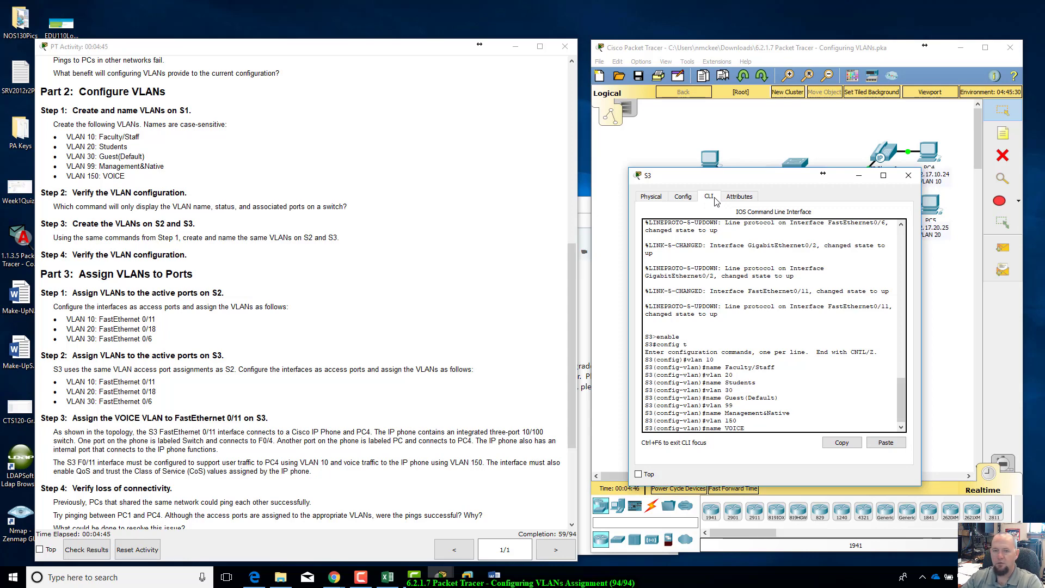
{"action": "key", "text": "Return"}
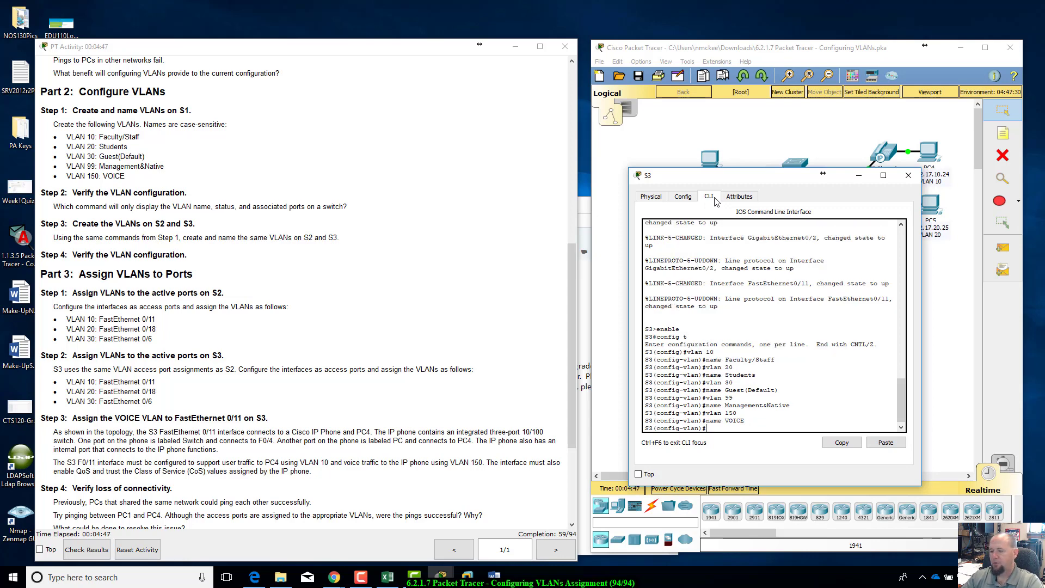
- Leave configuration mode on S3 and run show vlan brief to check VLANs 10, 20, 30, 99 and 150
{"action": "type", "text": "end"}
{"action": "key", "text": "Return"}
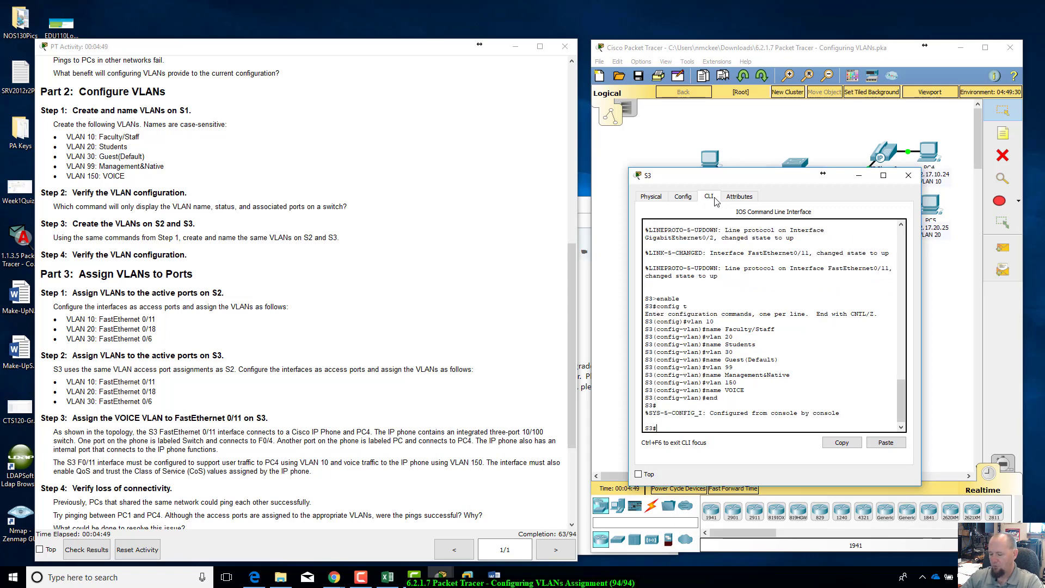
{"action": "type", "text": "show"}
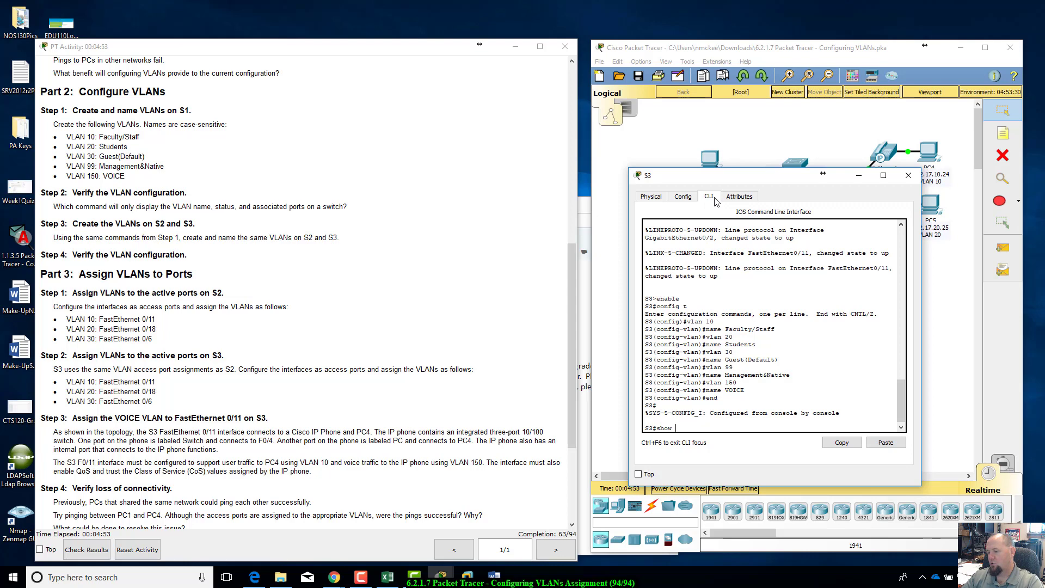
{"action": "type", "text": " vlan brief"}
{"action": "key", "text": "Return"}
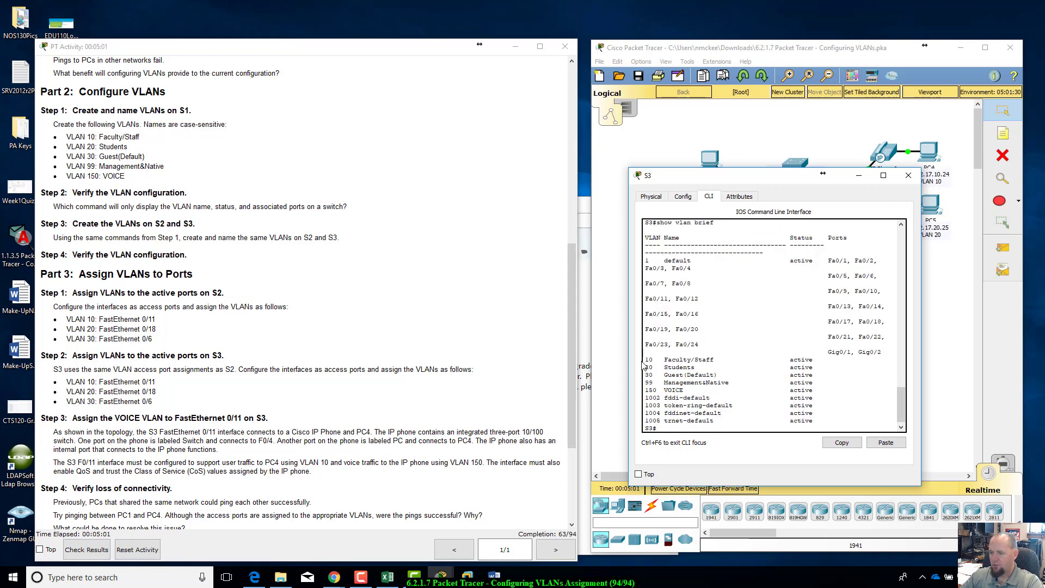
{"action": "left_click_drag", "start_coordinate": [645, 359], "coordinate": [818, 377]}
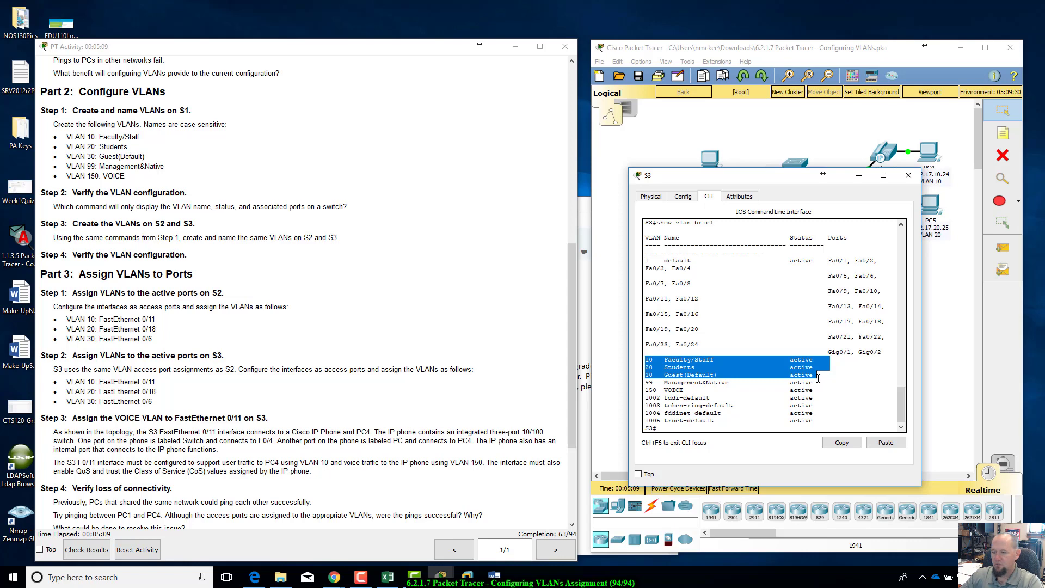
{"action": "left_click_drag", "start_coordinate": [818, 377], "coordinate": [818, 384]}
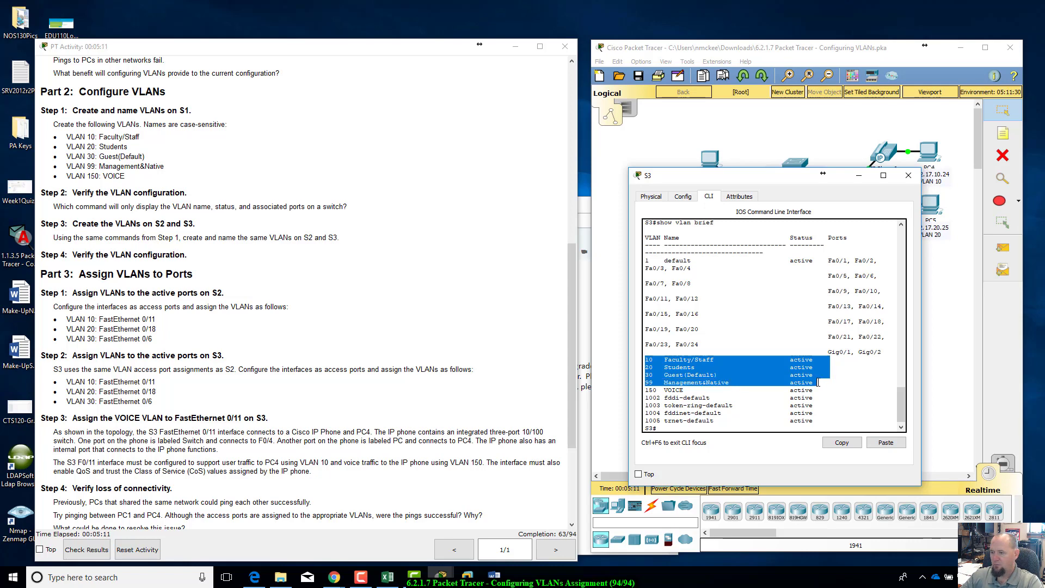
{"action": "left_click_drag", "start_coordinate": [819, 385], "coordinate": [817, 390]}
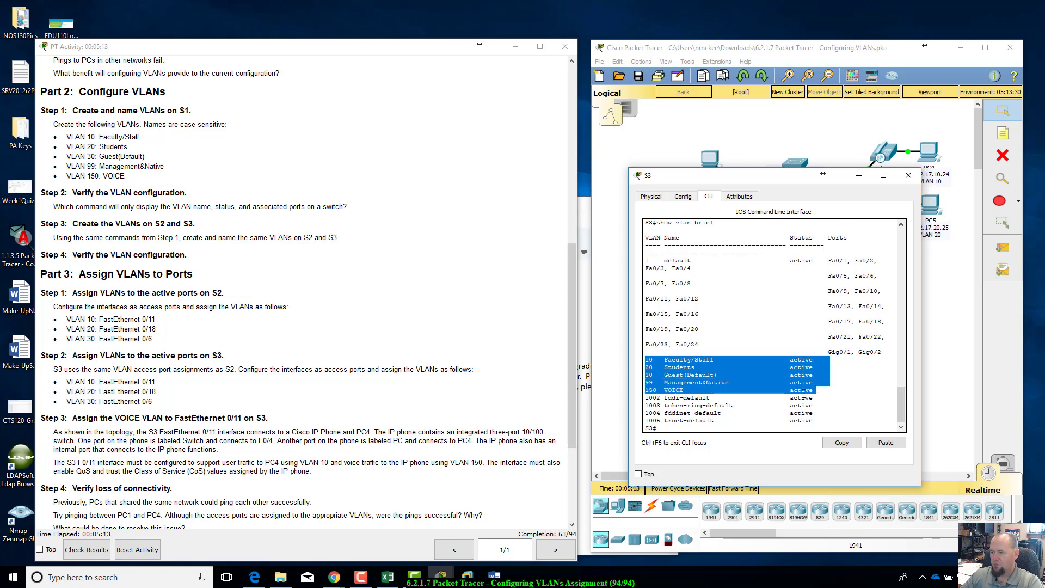
{"action": "left_click", "coordinate": [909, 175]}
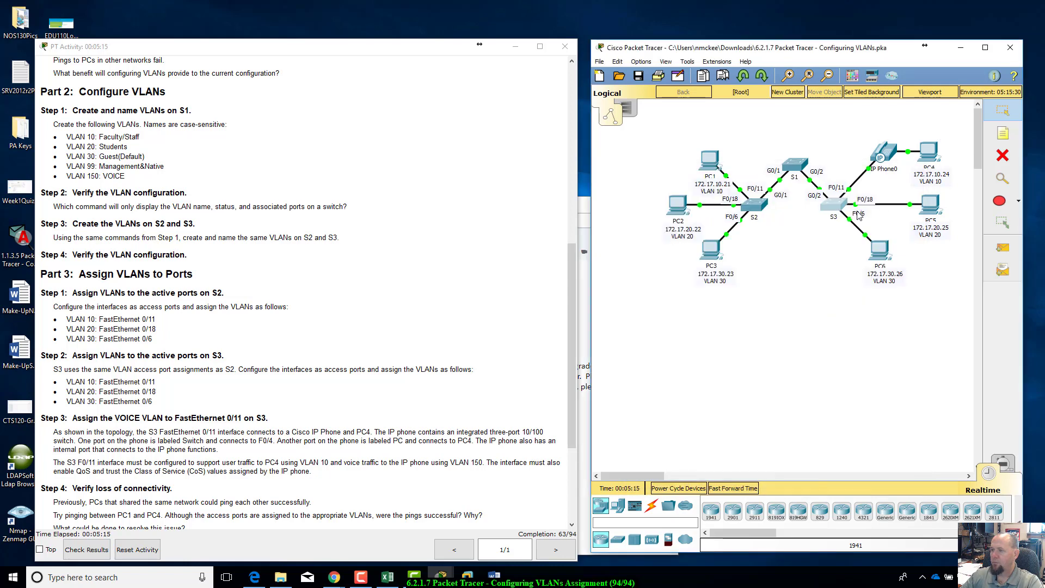
{"action": "left_click", "coordinate": [824, 210]}
{"action": "left_click_drag", "start_coordinate": [513, 130], "coordinate": [772, 222]}
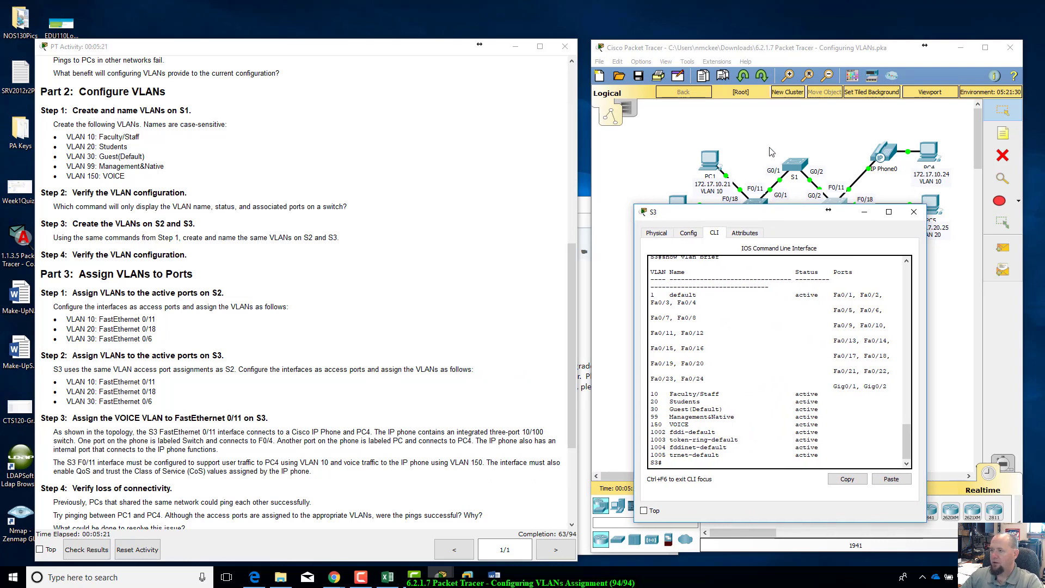
{"action": "left_click", "coordinate": [771, 152]}
- Leave configuration mode on S2 and run show vlan brief to check VLANs 10, 20, 30, 99 and 150
{"action": "left_click", "coordinate": [751, 202]}
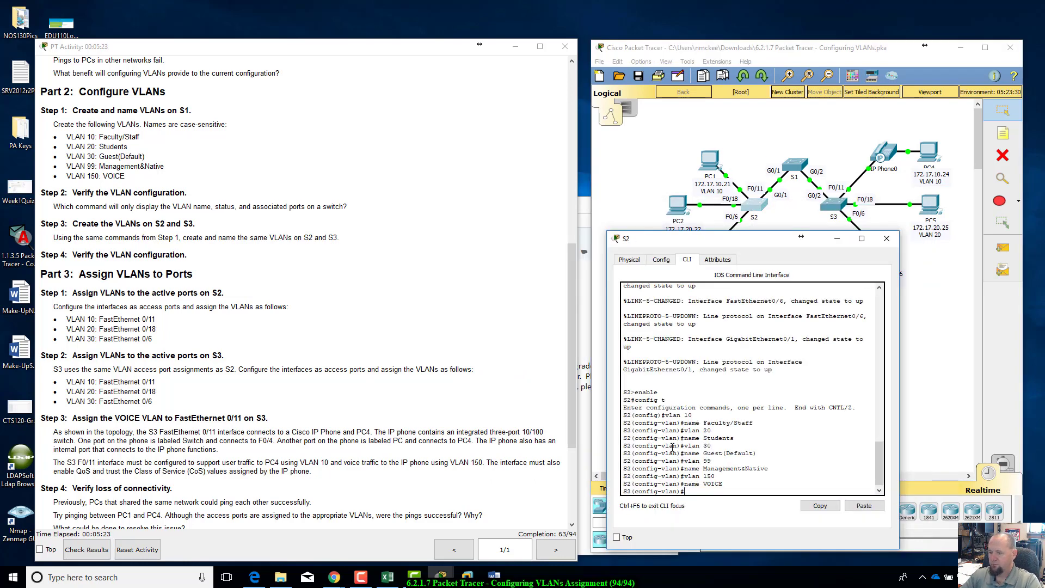
{"action": "type", "text": "end"}
{"action": "key", "text": "Return"}
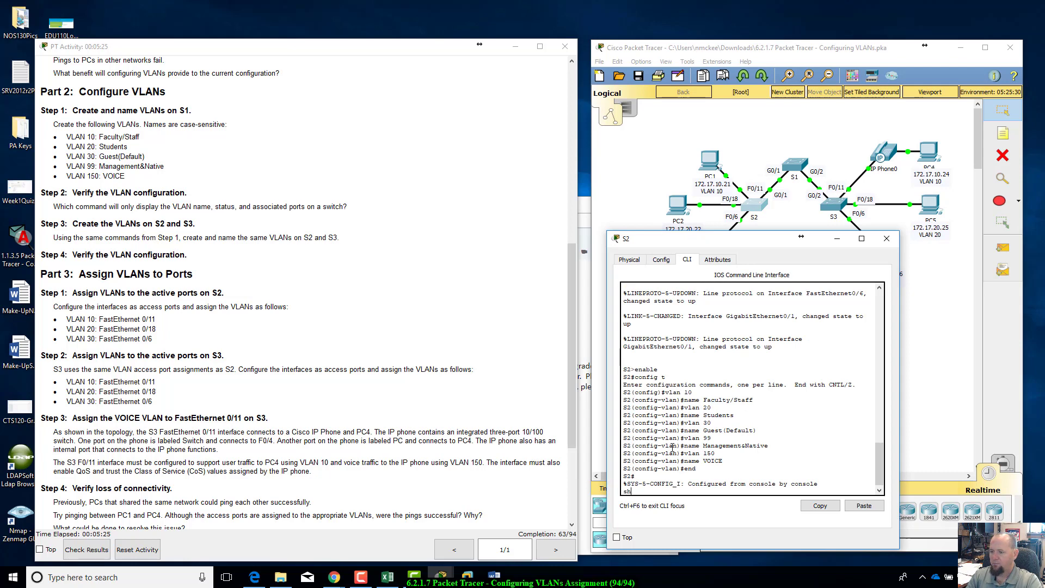
{"action": "type", "text": "sh"}
{"action": "key", "text": "Return"}
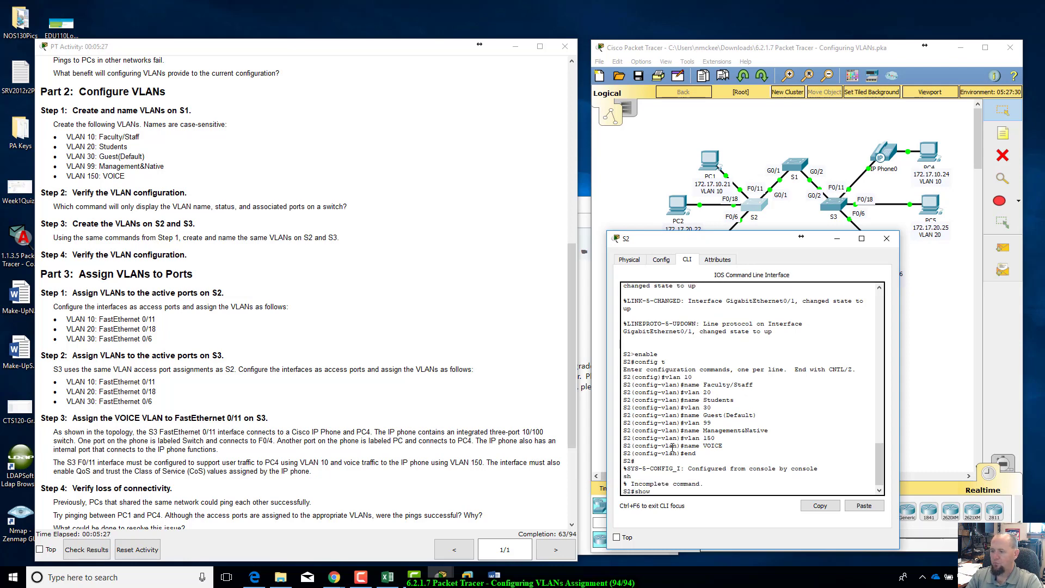
{"action": "type", "text": "show vlan brief"}
{"action": "key", "text": "Return"}
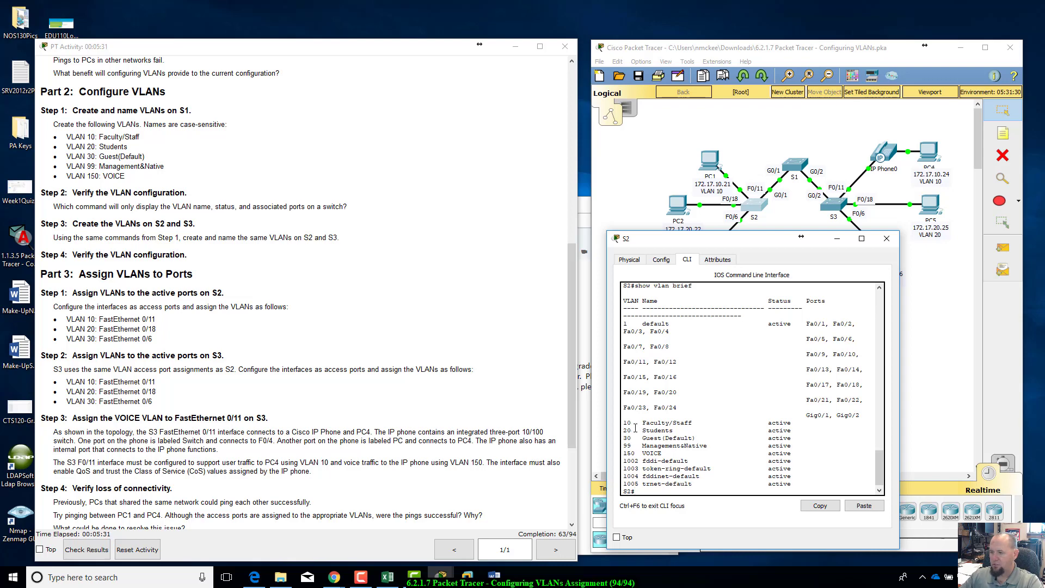
{"action": "left_click_drag", "start_coordinate": [625, 423], "coordinate": [706, 454]}
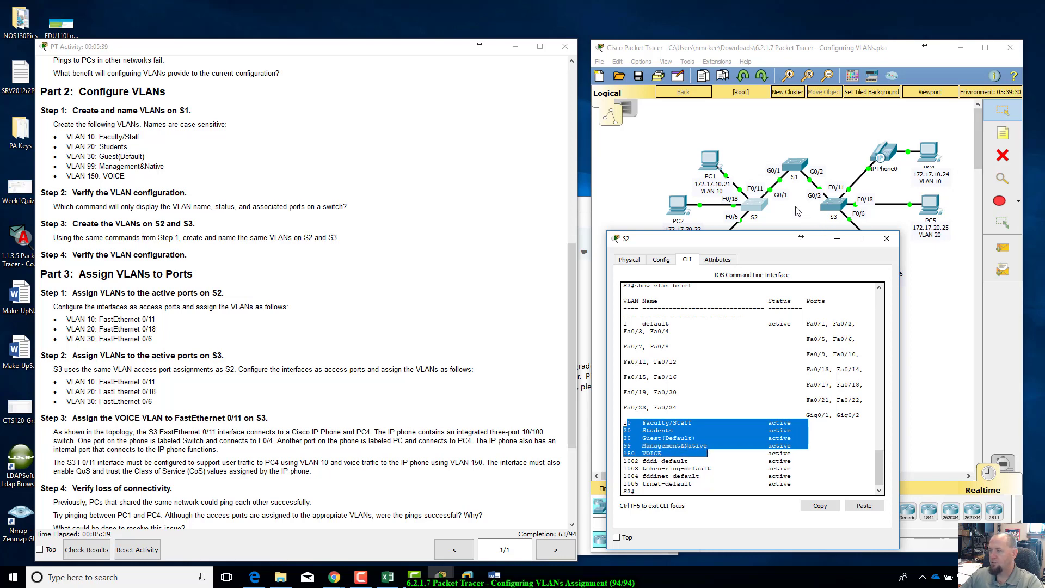
- Leave configuration mode on S1, run show vlan brief to check its VLANs, and put the S1 window away
{"action": "left_click", "coordinate": [795, 172]}
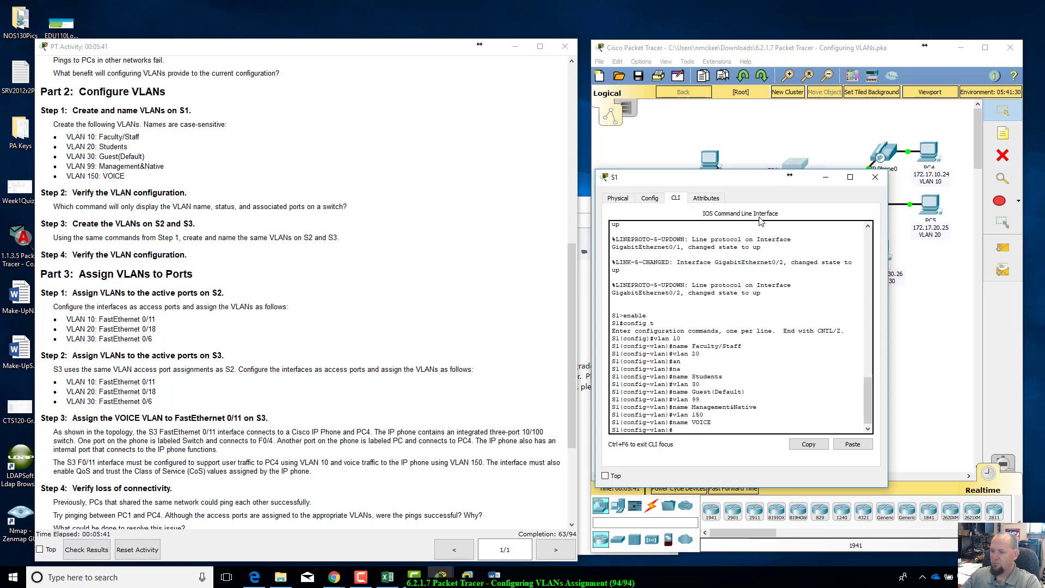
{"action": "type", "text": "end"}
{"action": "key", "text": "Return"}
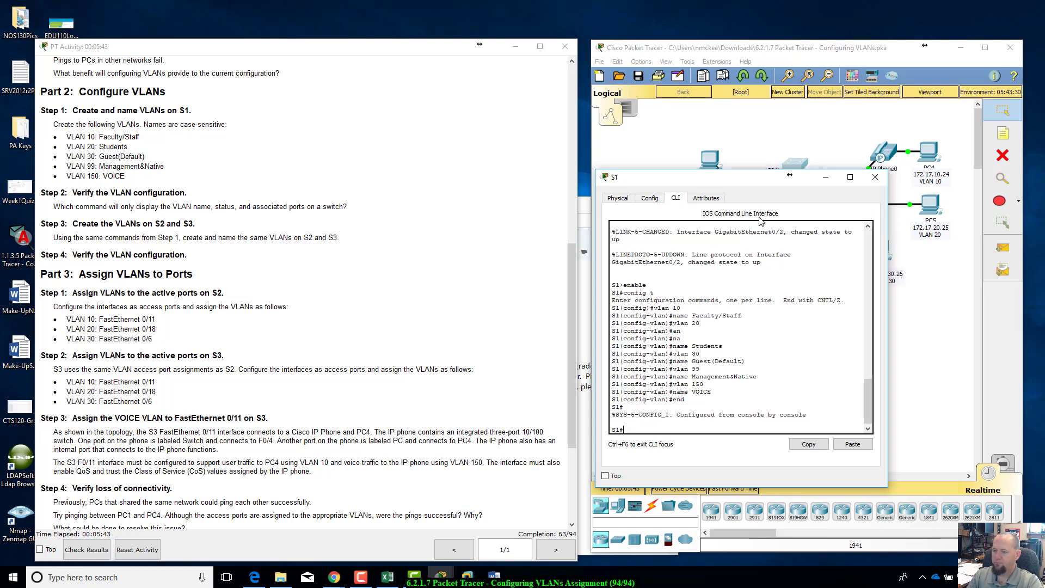
{"action": "type", "text": "show vlan brief"}
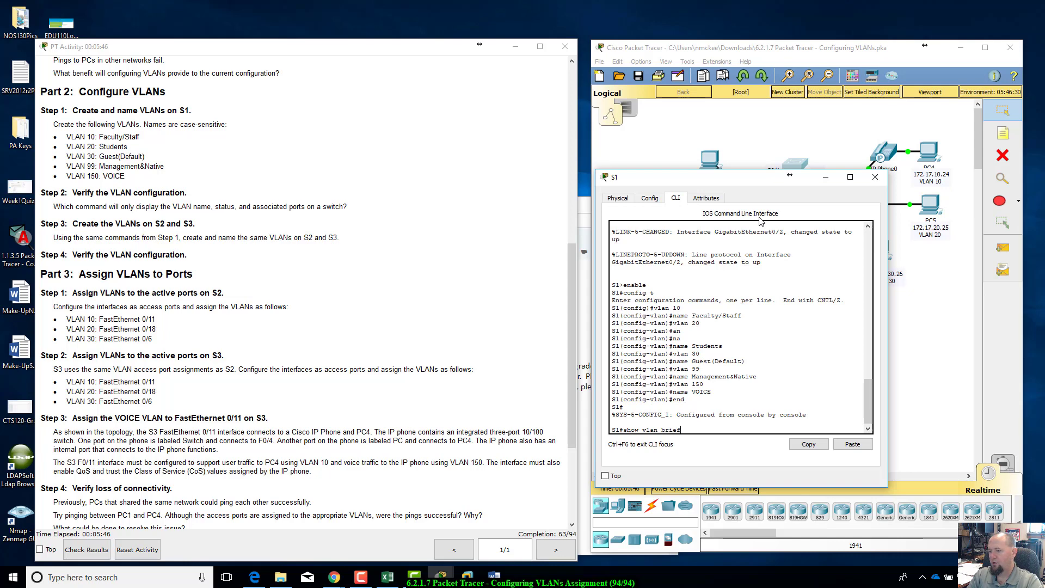
{"action": "key", "text": "Return"}
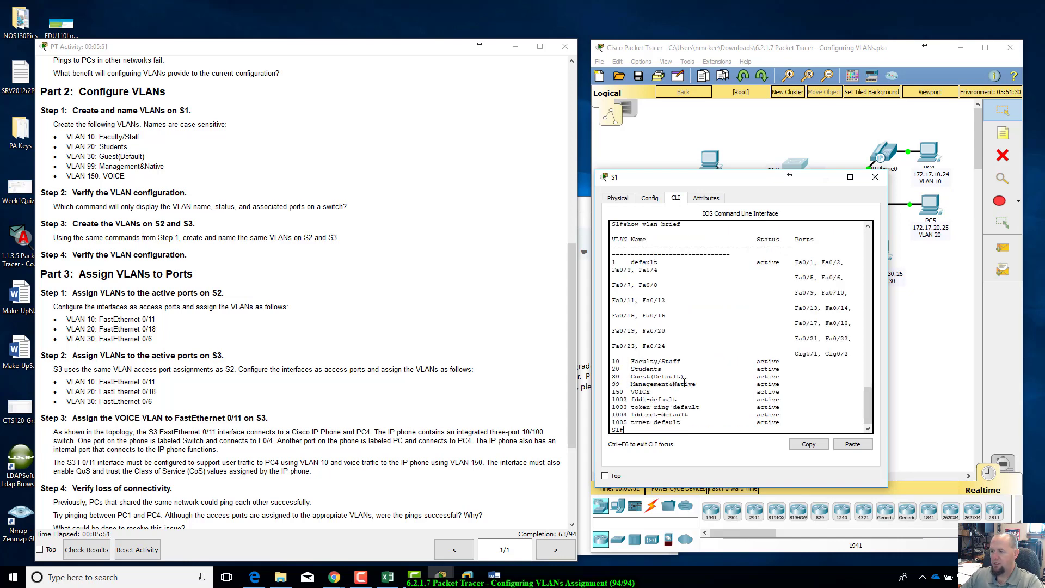
{"action": "left_click_drag", "start_coordinate": [758, 179], "coordinate": [765, 245]}
{"action": "left_click", "coordinate": [833, 243]}
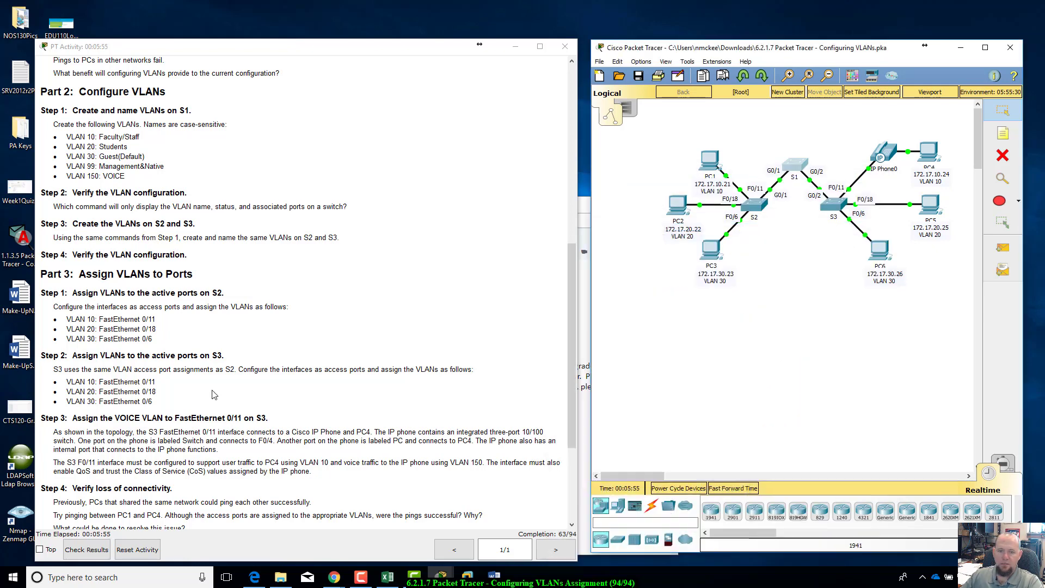
- Reopen the S2 command line for the Part 3 port assignments and enter global configuration mode with config t
{"action": "scroll", "coordinate": [214, 394], "scroll_direction": "down", "scroll_amount": 1}
{"action": "scroll", "coordinate": [213, 394], "scroll_direction": "down", "scroll_amount": 1}
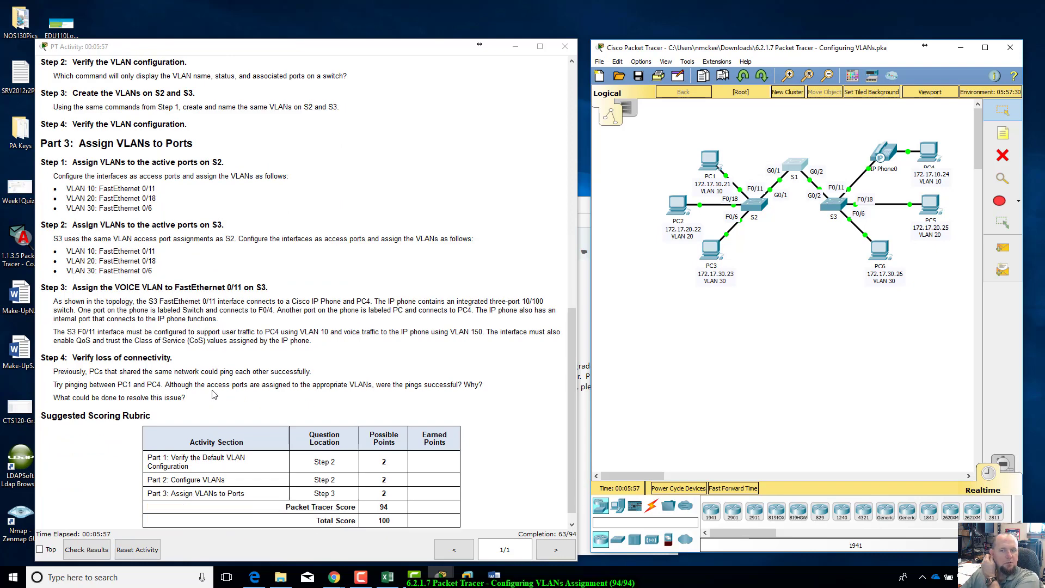
{"action": "scroll", "coordinate": [213, 394], "scroll_direction": "down", "scroll_amount": 1}
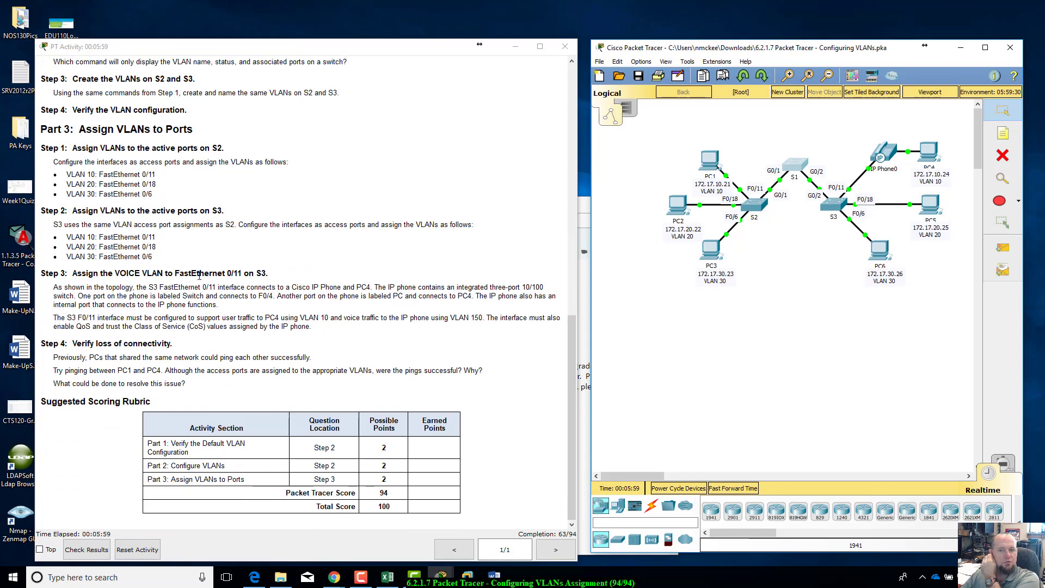
{"action": "left_click", "coordinate": [754, 207]}
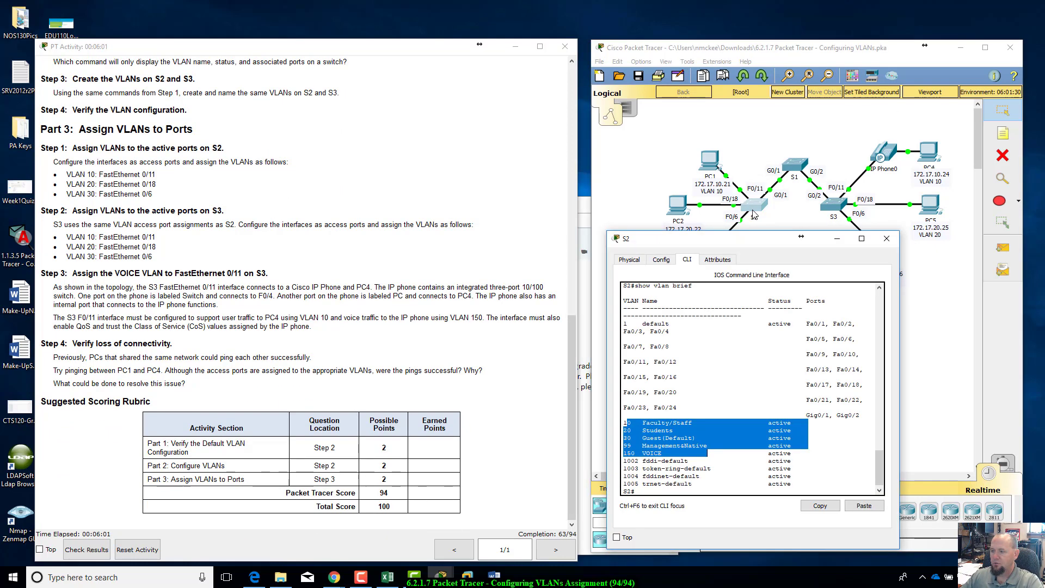
{"action": "left_click_drag", "start_coordinate": [736, 240], "coordinate": [760, 146]}
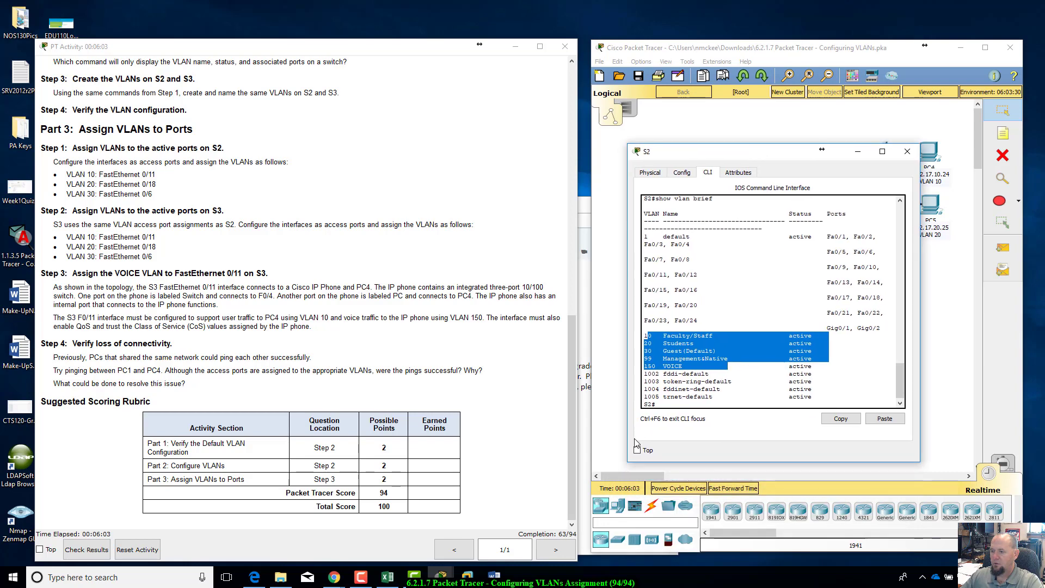
{"action": "left_click", "coordinate": [663, 404]}
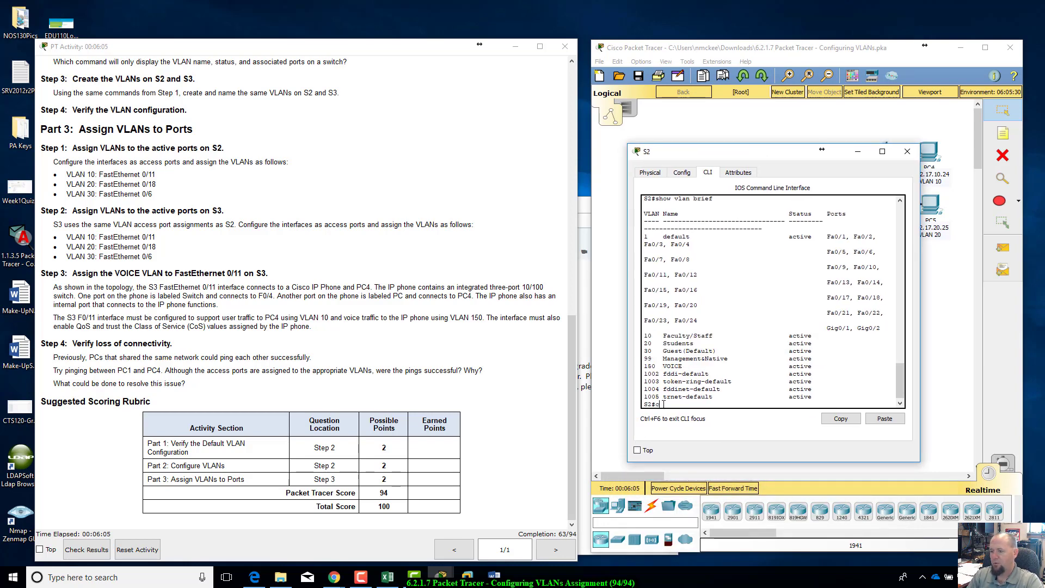
{"action": "type", "text": "config t"}
{"action": "key", "text": "Return"}
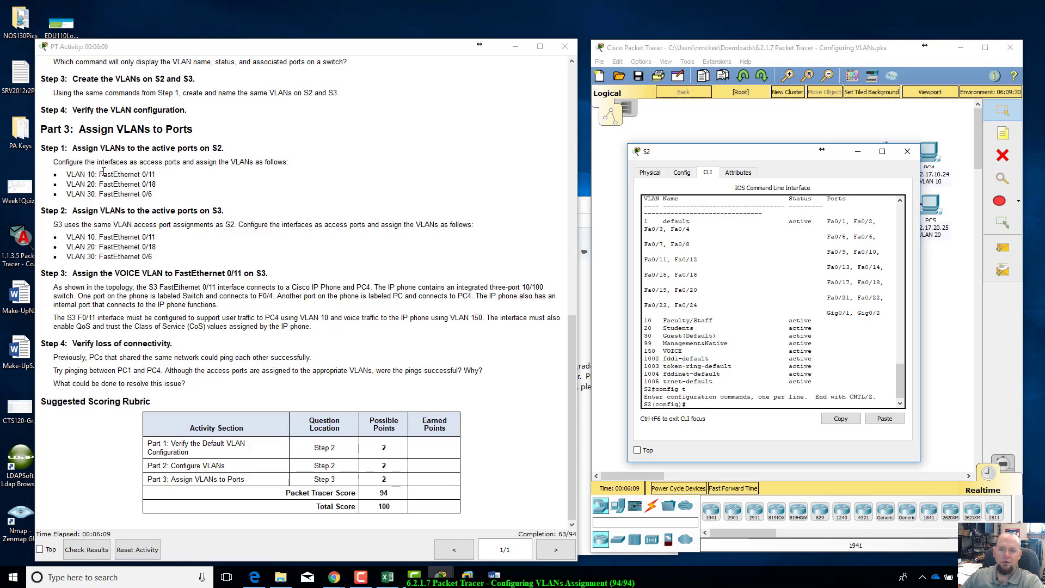
- Configure interface f0/11 on S2 as an access port with switchport mode access
{"action": "mouse_move", "coordinate": [142, 174]}
{"action": "left_mouse_down"}
{"action": "mouse_move", "coordinate": [157, 175]}
{"action": "mouse_move", "coordinate": [151, 181]}
{"action": "left_mouse_up"}
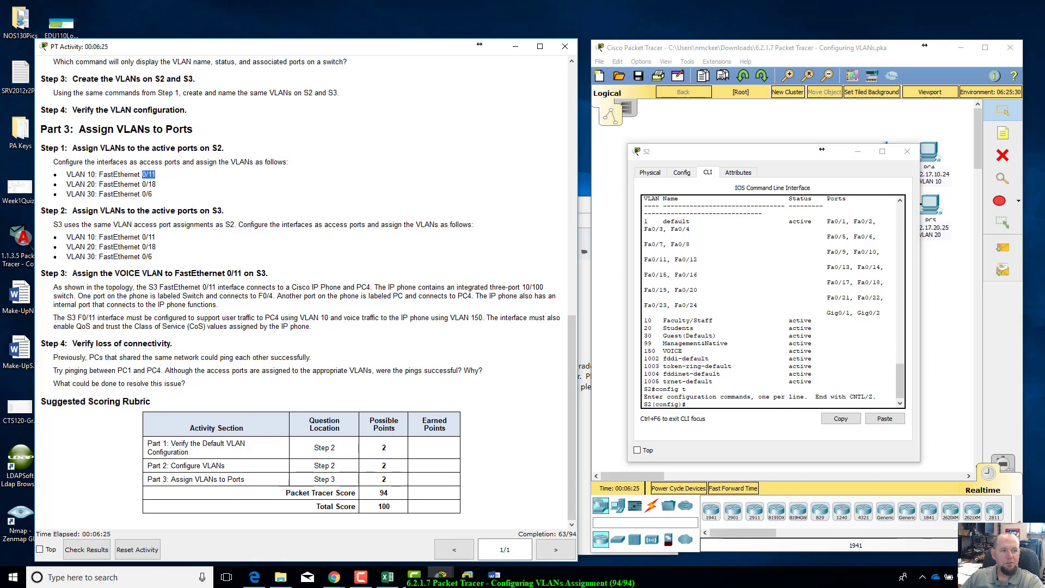
{"action": "left_click", "coordinate": [714, 401]}
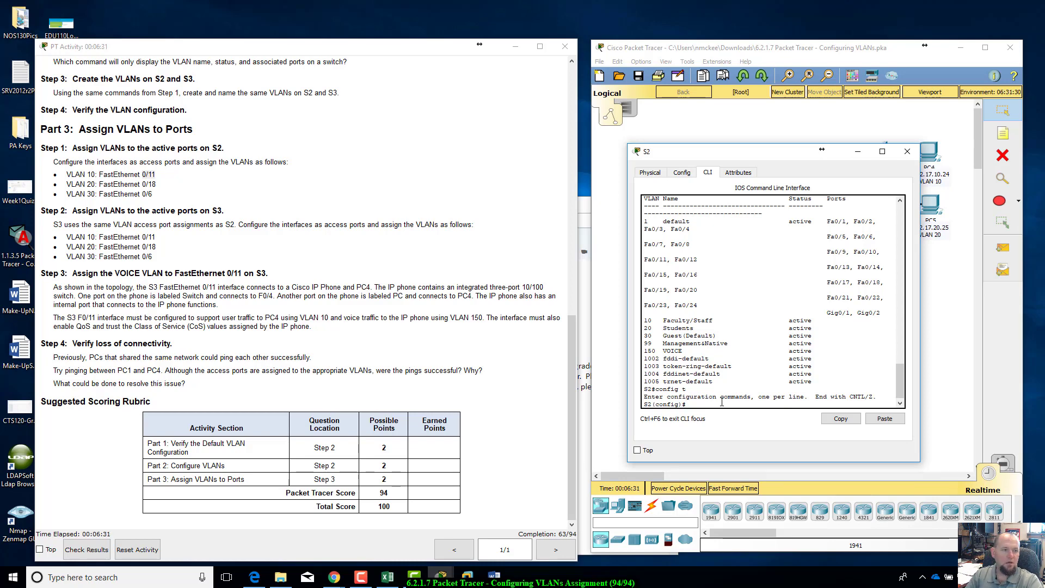
{"action": "type", "text": "int f"}
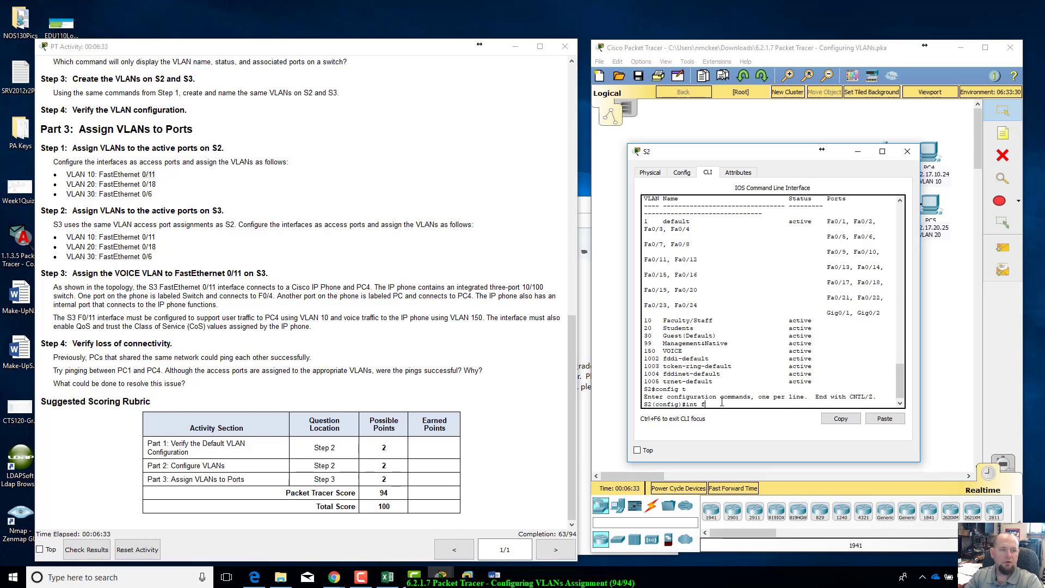
{"action": "type", "text": "0/11"}
{"action": "key", "text": "Return"}
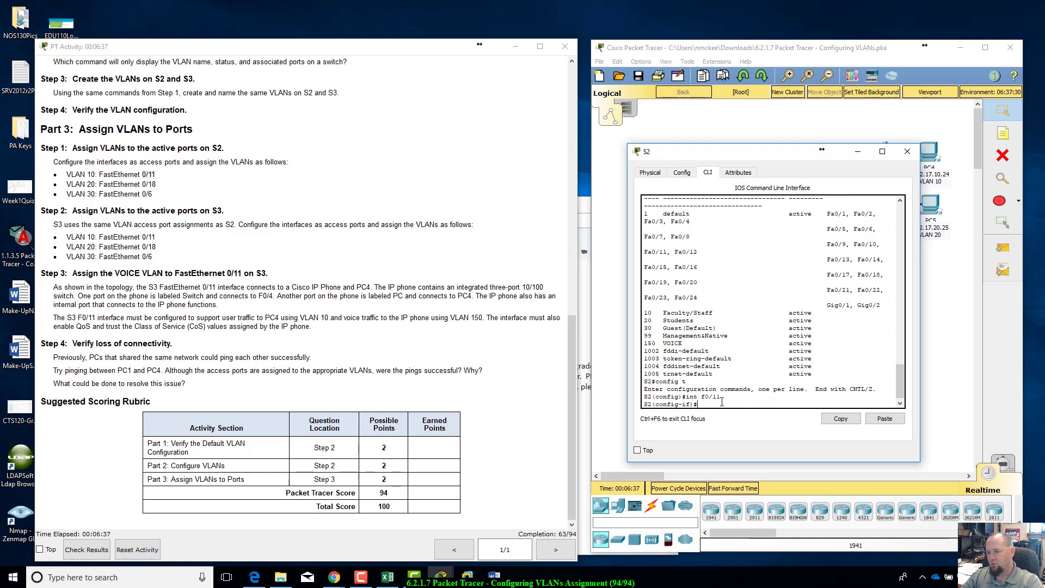
{"action": "type", "text": "swit"}
{"action": "key", "text": "Tab"}
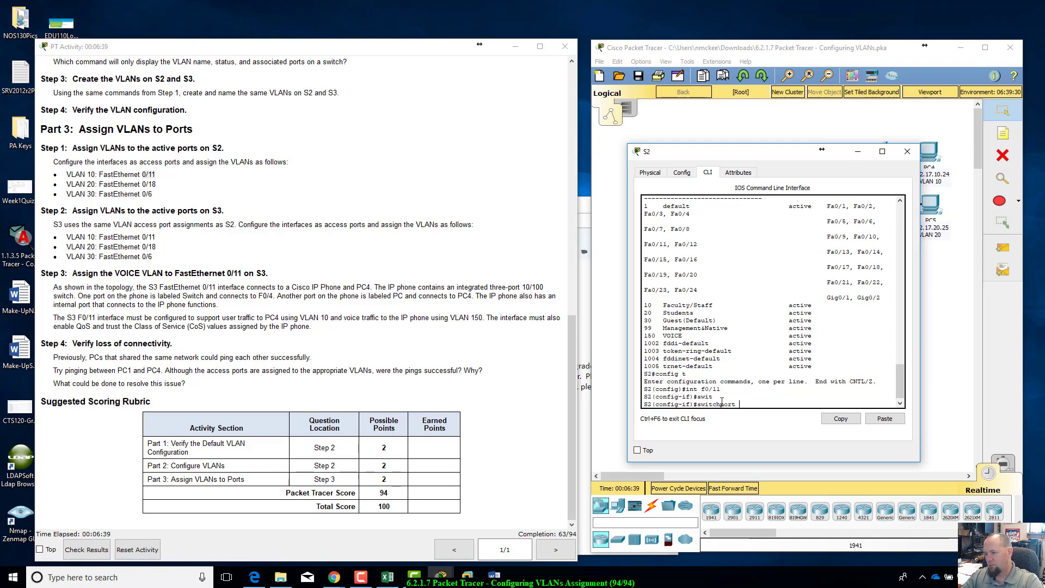
{"action": "type", "text": "mode"}
{"action": "key", "text": "Tab"}
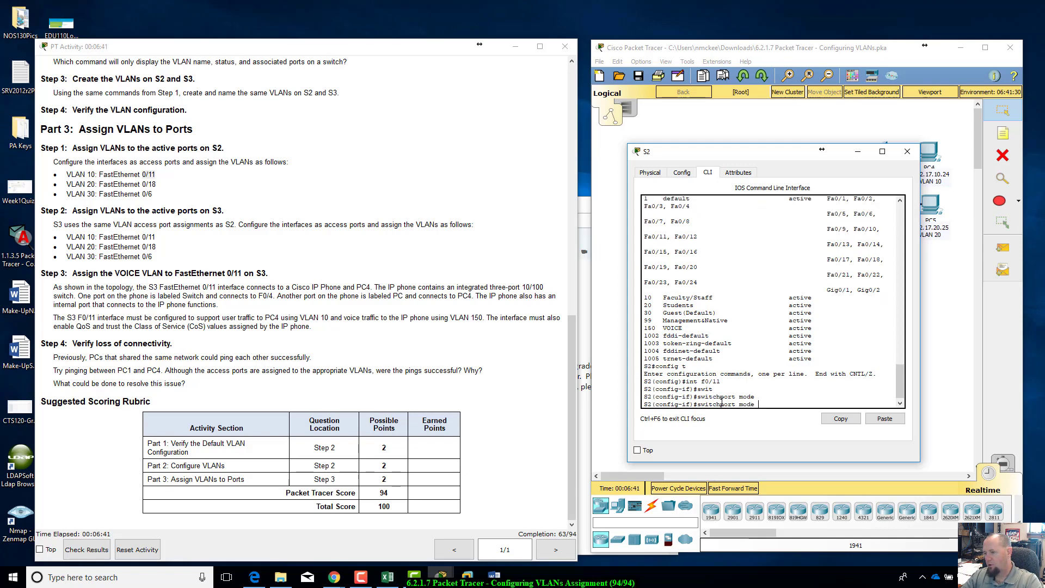
{"action": "type", "text": "access"}
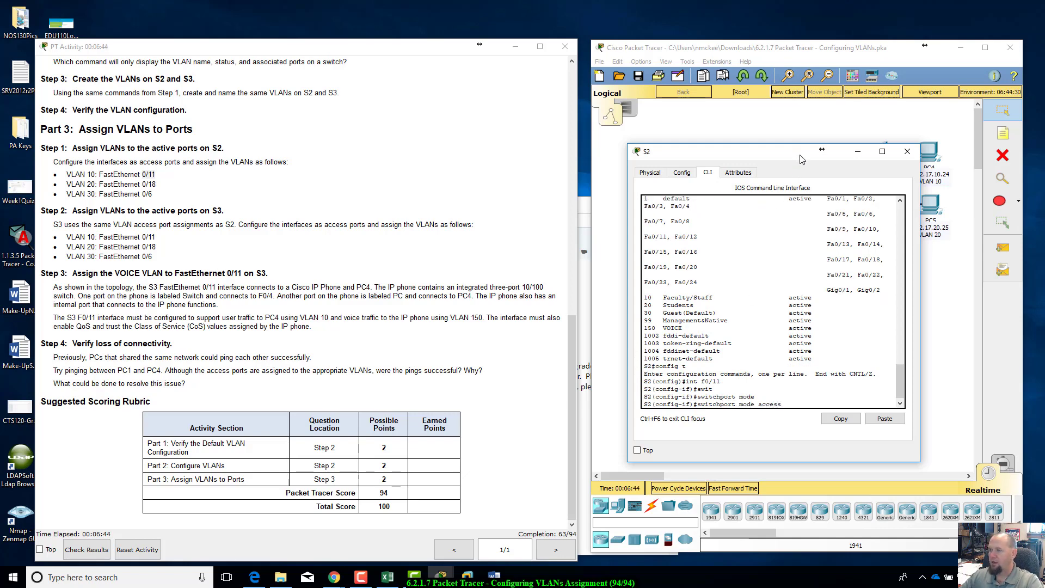
{"action": "left_click_drag", "start_coordinate": [800, 159], "coordinate": [814, 302]}
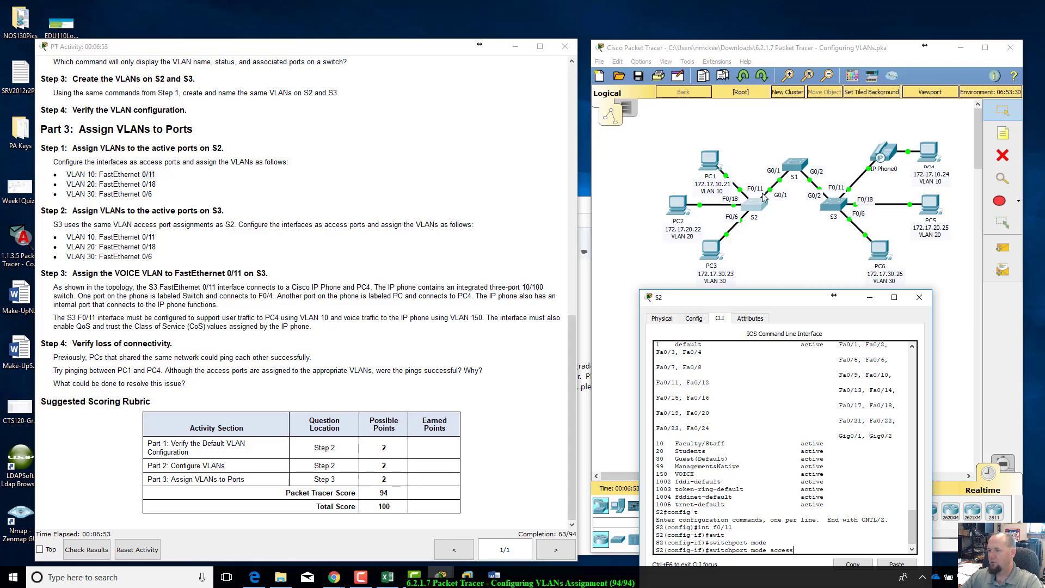
{"action": "left_click_drag", "start_coordinate": [784, 302], "coordinate": [789, 165]}
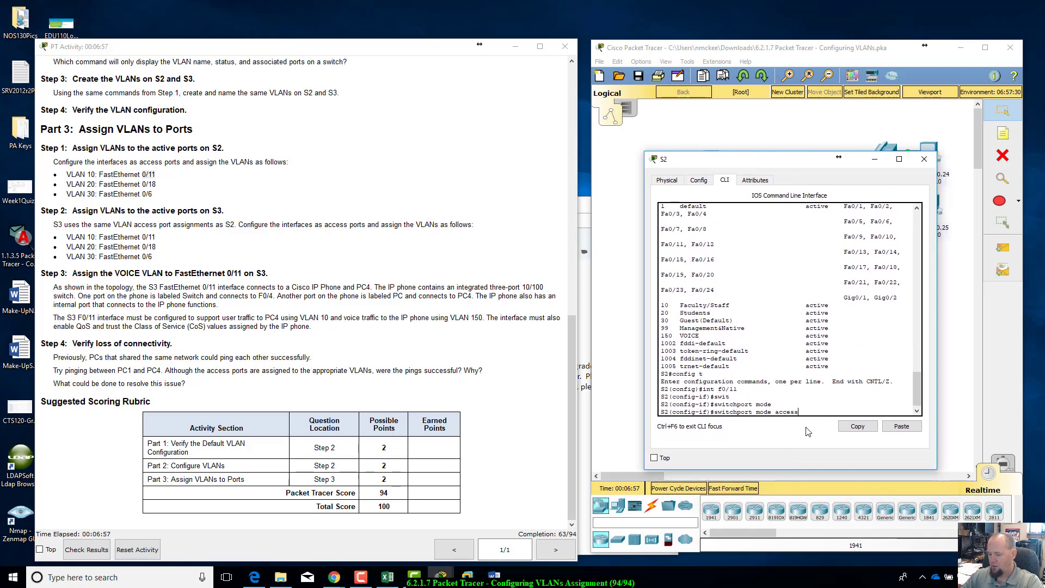
{"action": "key", "text": "Return"}
- Assign interface f0/11 on S2 to VLAN 10 with switchport access vlan 10
{"action": "type", "text": "s"}
{"action": "key", "text": "Tab"}
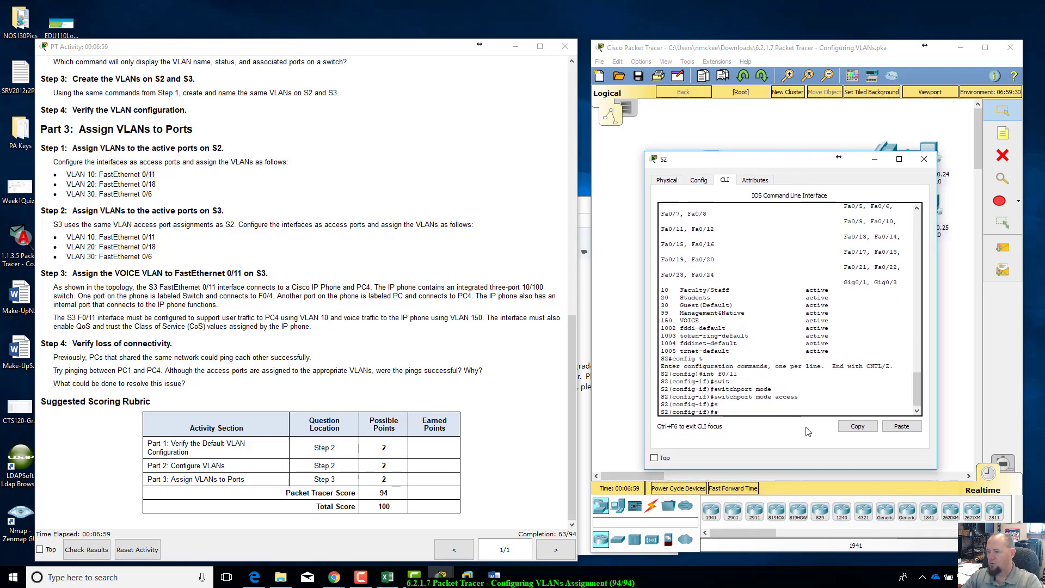
{"action": "type", "text": "witchport"}
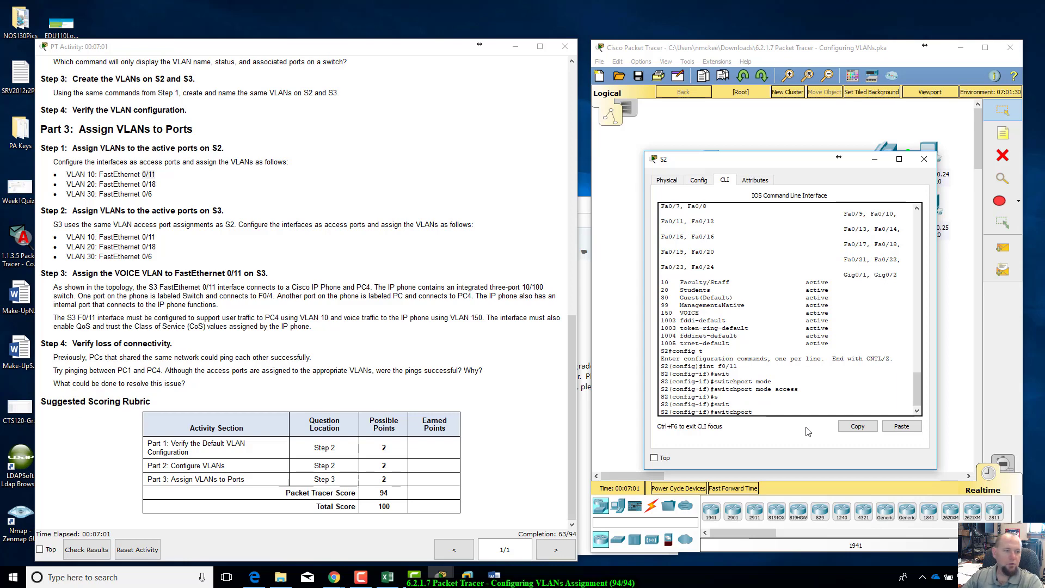
{"action": "type", "text": "c"}
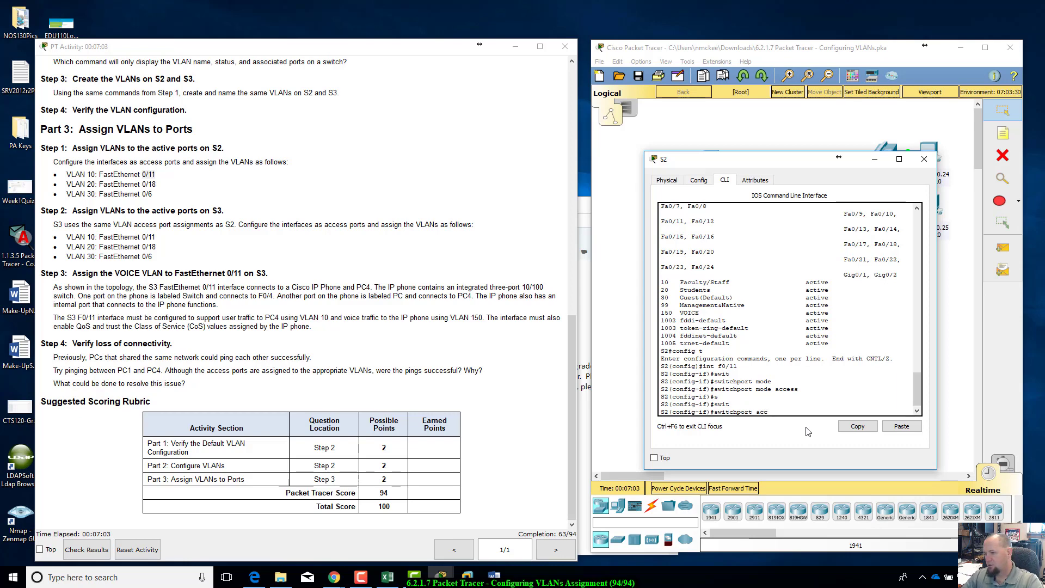
{"action": "type", "text": "ess vlan 10"}
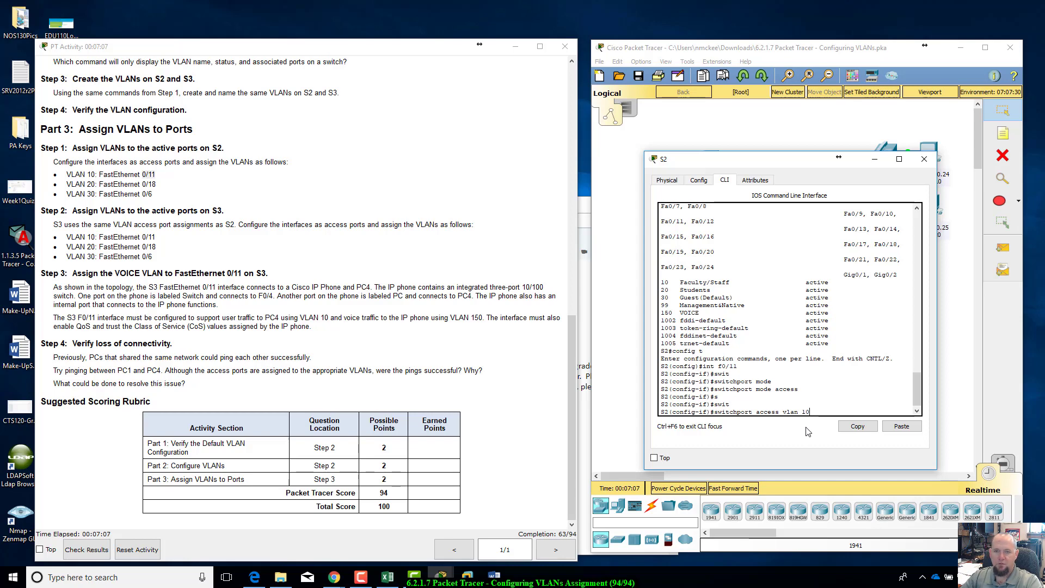
{"action": "key", "text": "Return"}
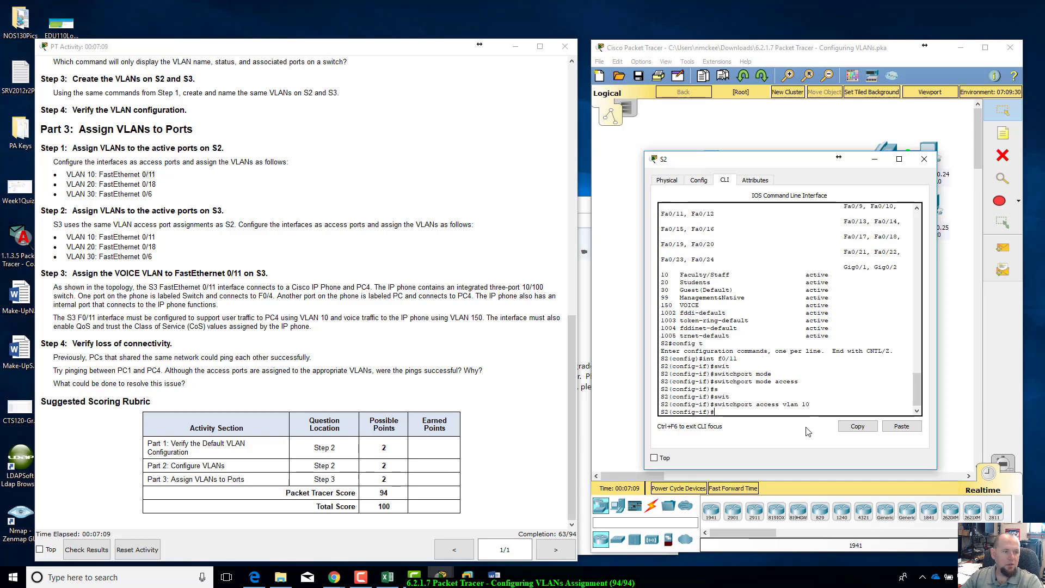
- Configure interface f0/18 on S2 as an access port with switchport mode access
{"action": "type", "text": "int"}
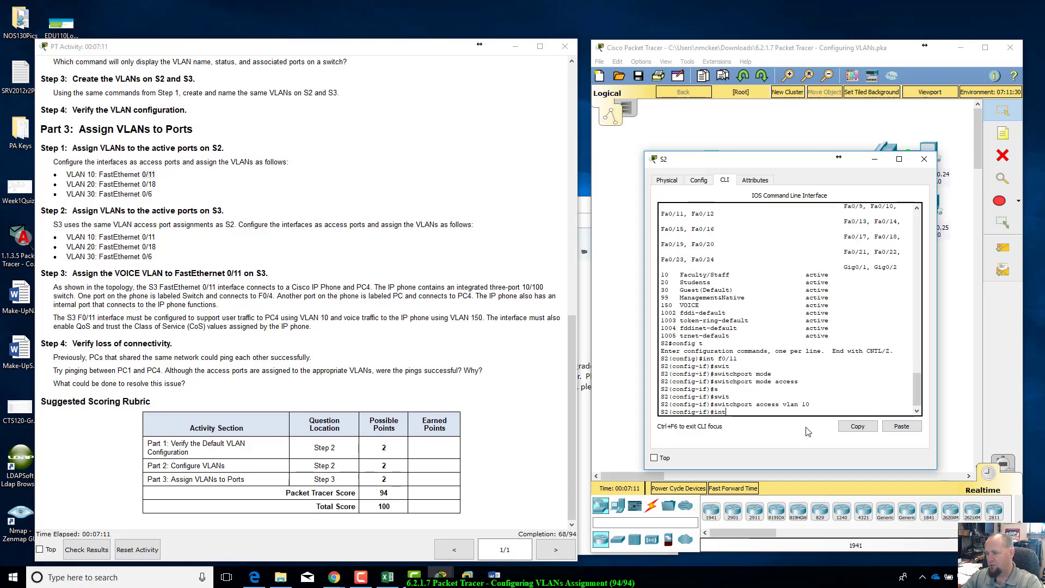
{"action": "type", "text": " f0"}
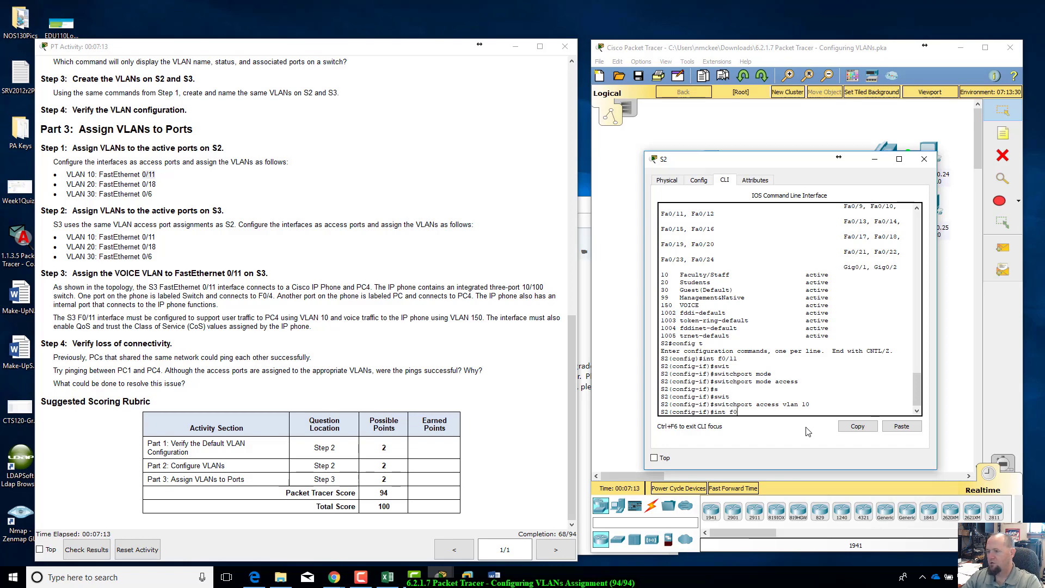
{"action": "type", "text": "/18"}
{"action": "key", "text": "Return"}
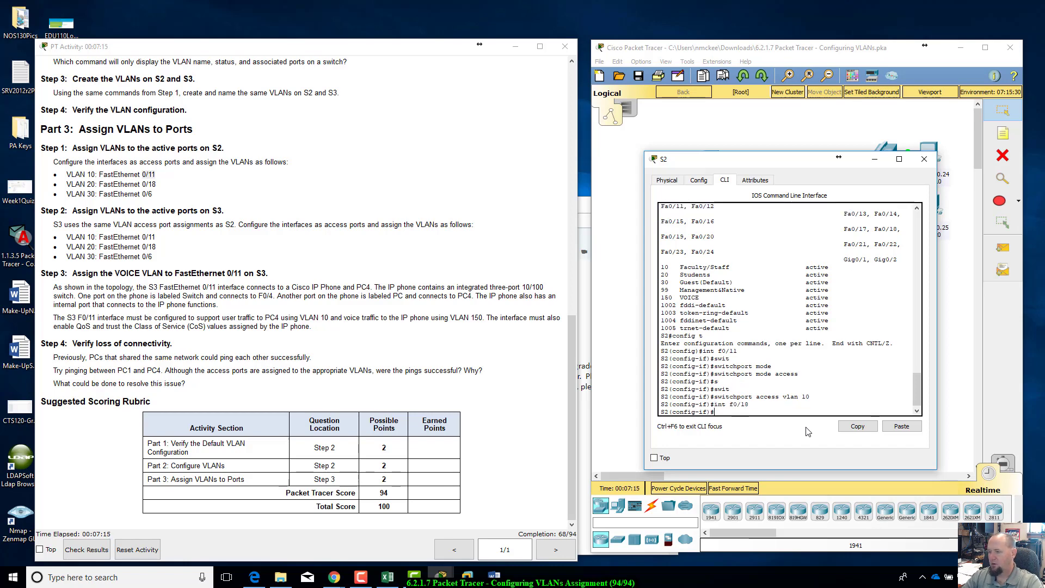
{"action": "type", "text": "swi"}
{"action": "key", "text": "BackSpace"}
{"action": "type", "text": "with"}
{"action": "key", "text": "Tab"}
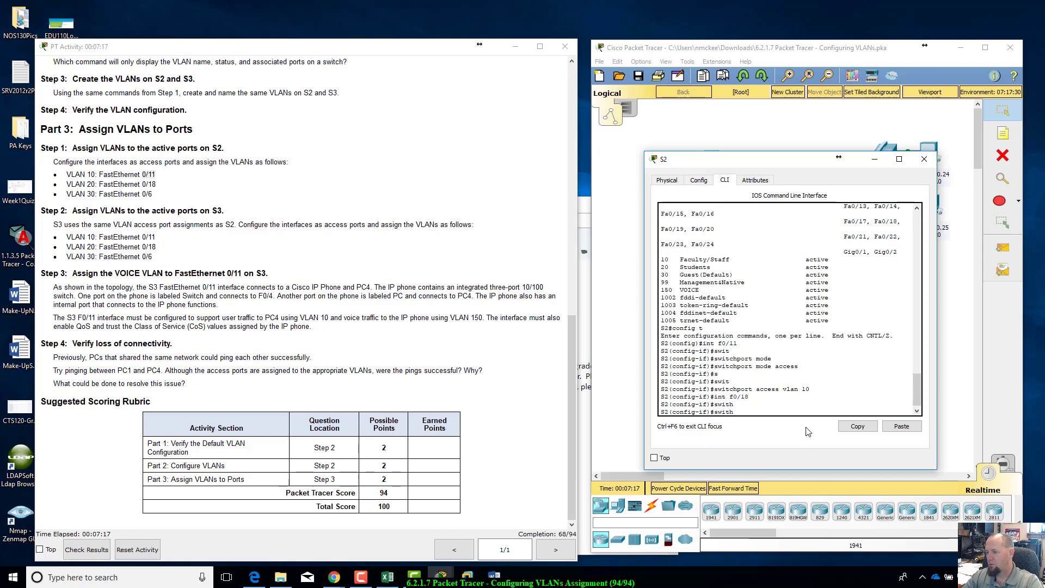
{"action": "key", "text": "BackSpace"}
{"action": "type", "text": "ch"}
{"action": "key", "text": "Tab"}
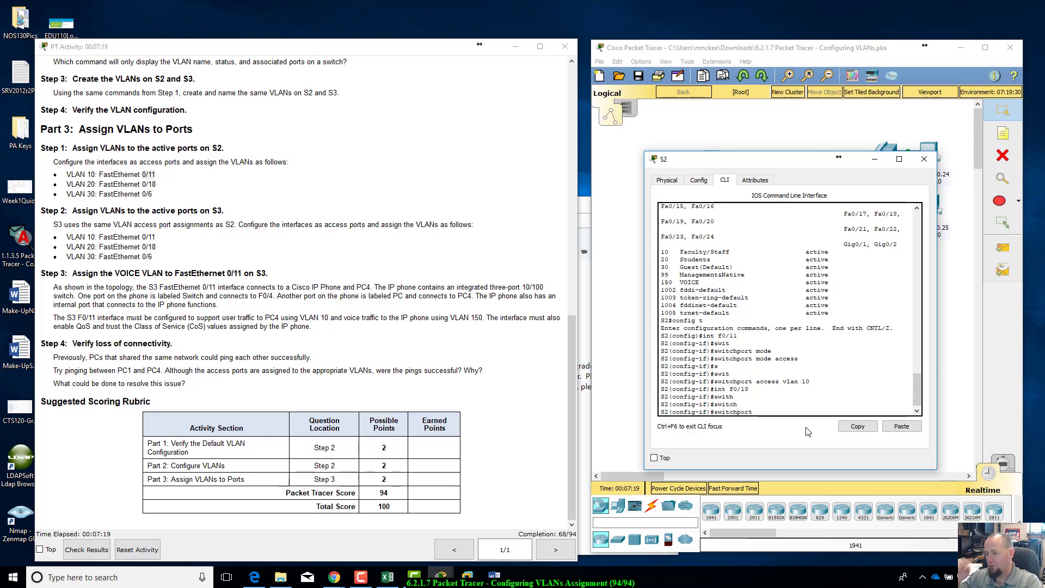
{"action": "type", "text": "mode"}
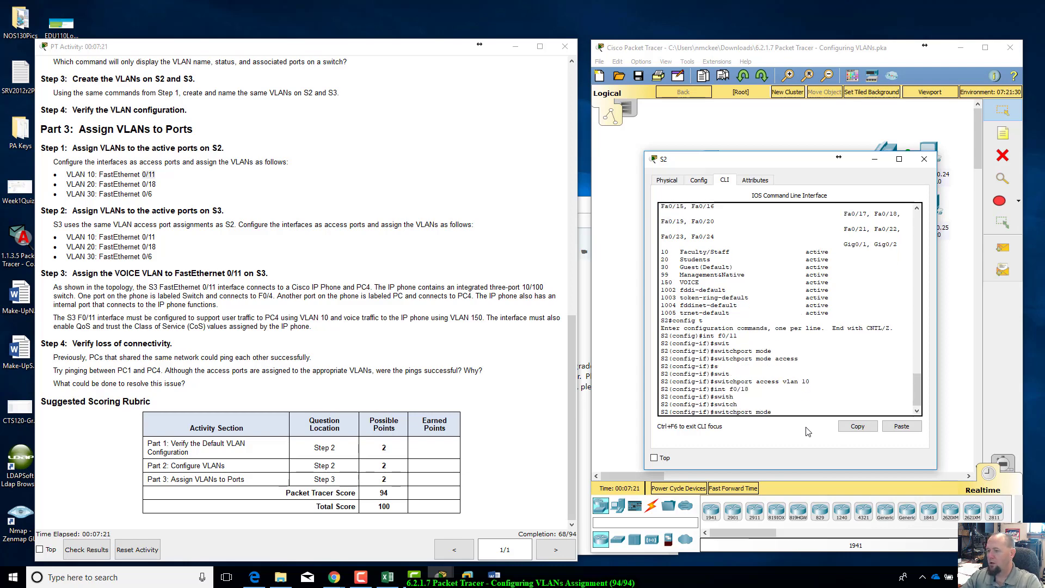
{"action": "type", "text": " access"}
{"action": "key", "text": "Return"}
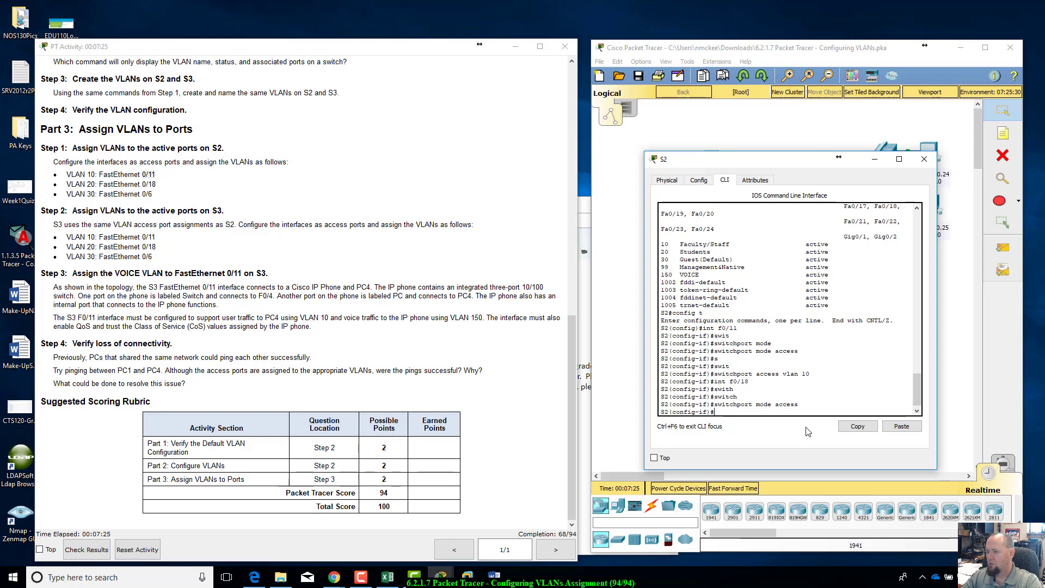
- Assign interface f0/18 on S2 to VLAN 20 with switchport access vlan 20
{"action": "type", "text": "switch"}
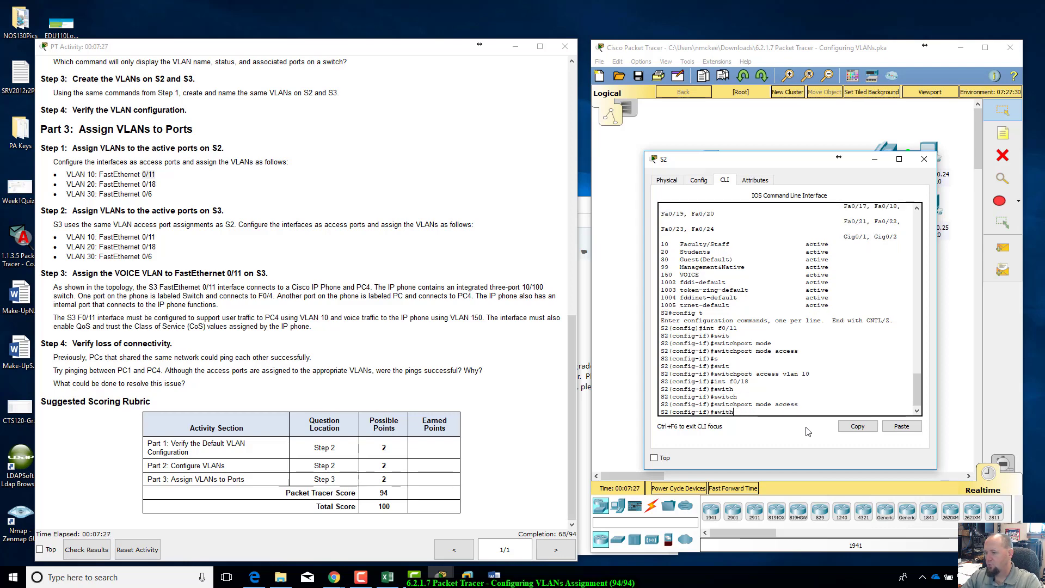
{"action": "key", "text": "Tab"}
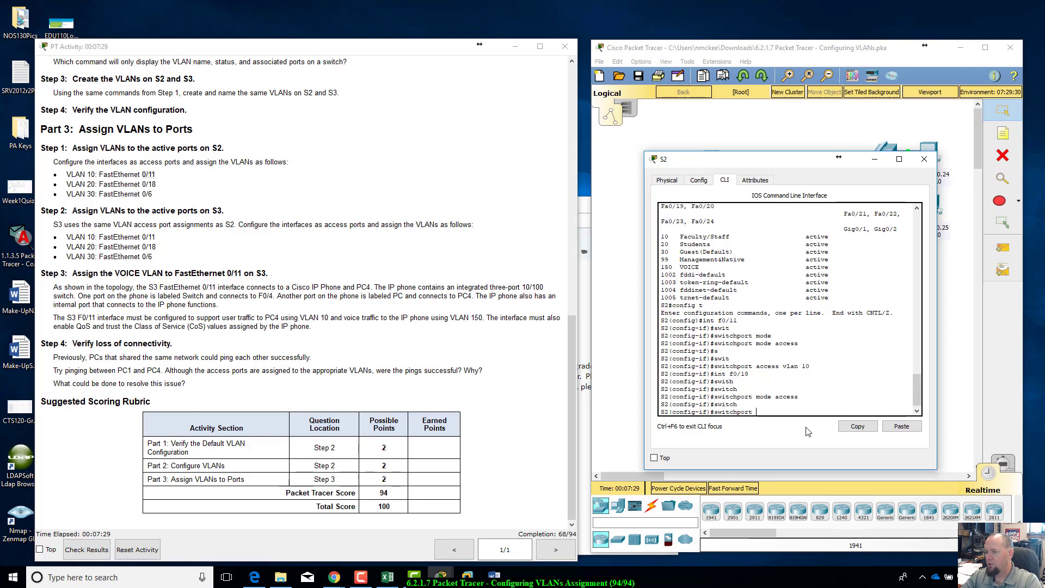
{"action": "type", "text": "access vlan"}
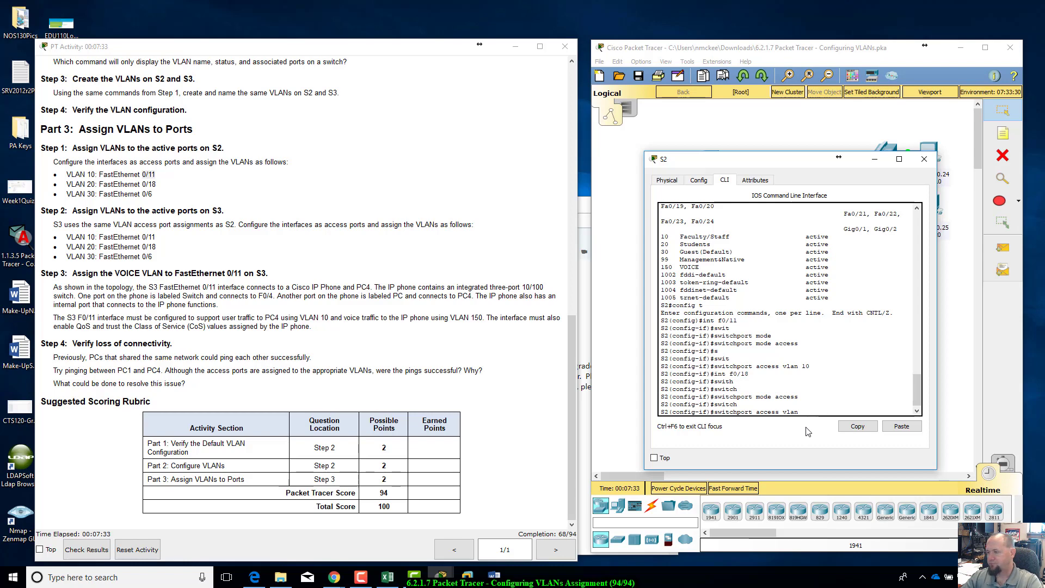
{"action": "type", "text": " 20"}
{"action": "key", "text": "Return"}
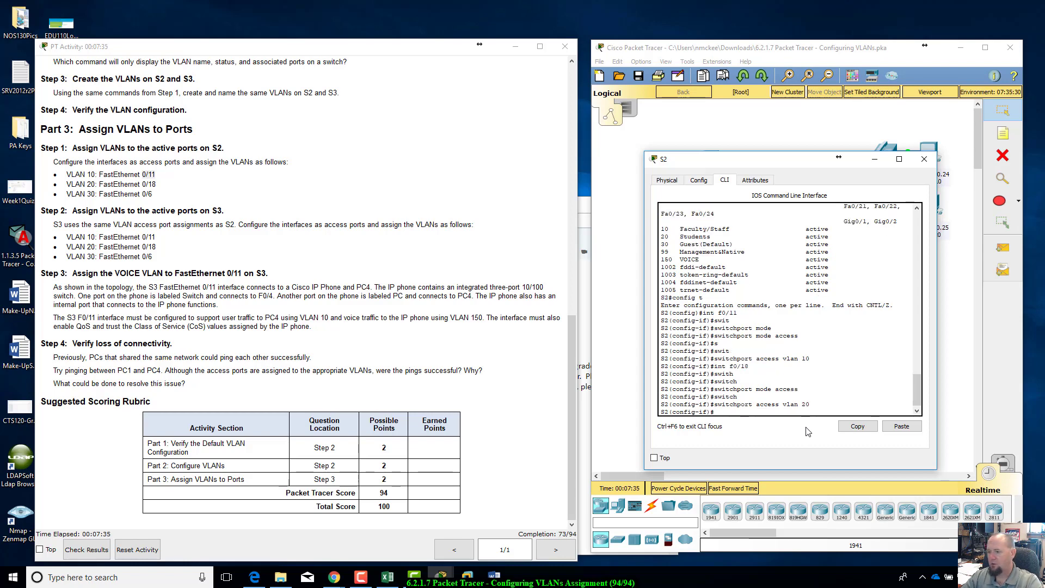
- Repeat switchport mode access on the current S2 interface, f0/18, and assign it to VLAN 30 with switchport access vlan 30
{"action": "type", "text": "switchport mode access"}
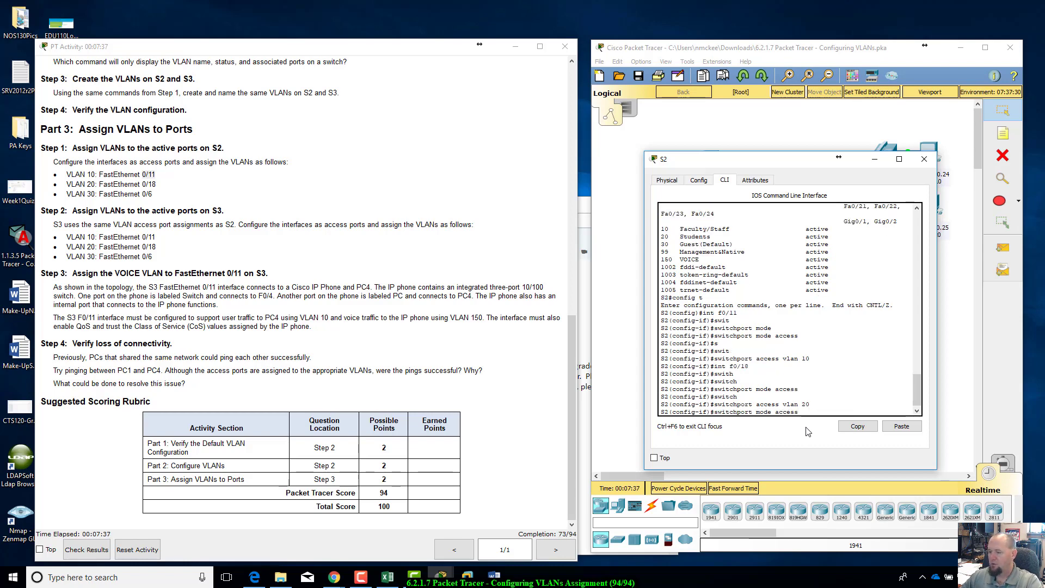
{"action": "key", "text": "Return"}
{"action": "type", "text": "switchport access vlan 20"}
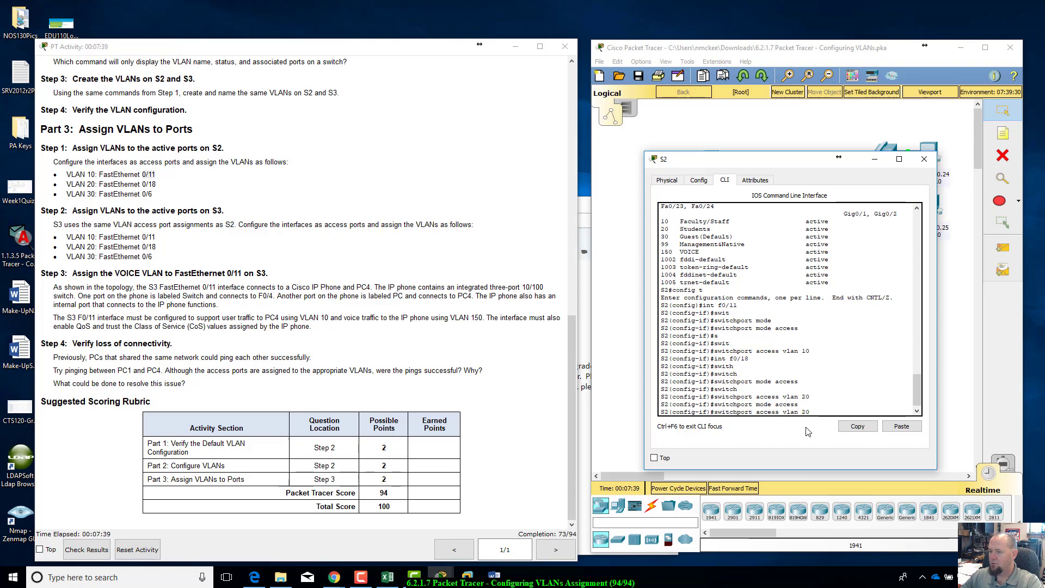
{"action": "key", "text": "BackSpace"}
{"action": "key", "text": "BackSpace"}
{"action": "type", "text": "3"}
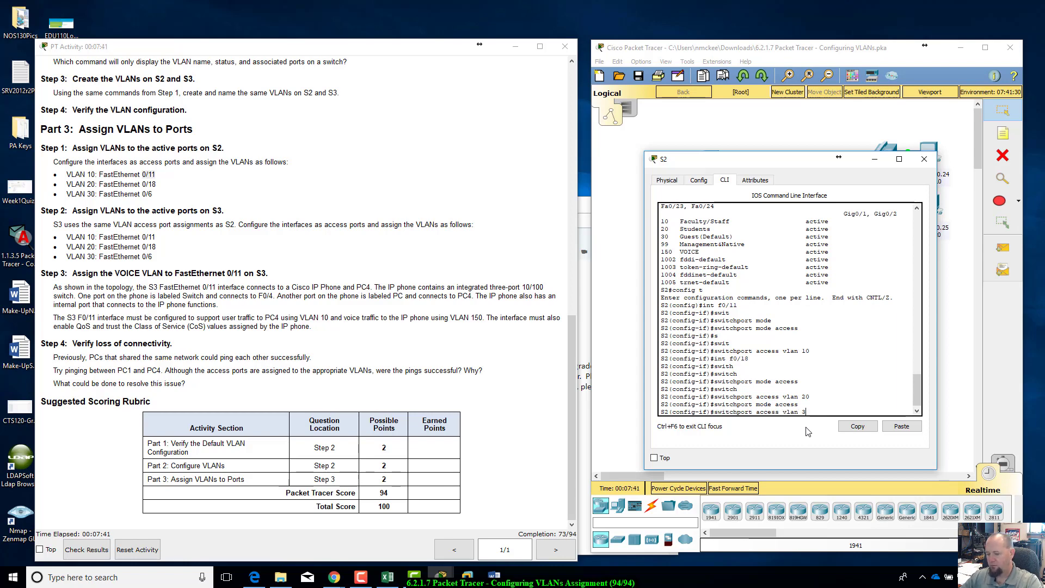
{"action": "type", "text": "0"}
{"action": "key", "text": "Return"}
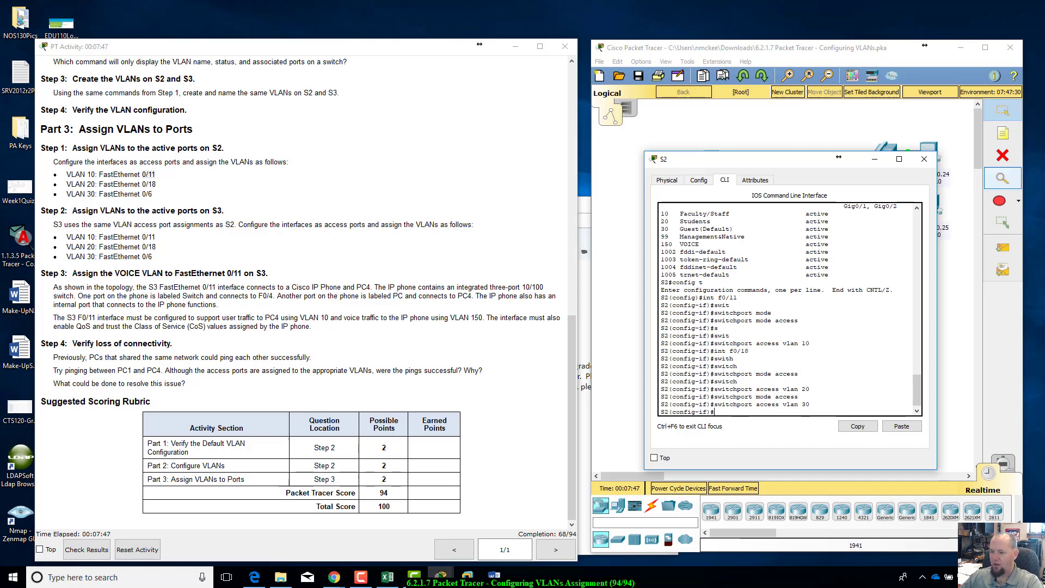
- Leave configuration mode on S2 and run show vlan brief to check which ports belong to VLANs 10, 20 and 30
{"action": "left_click_drag", "start_coordinate": [774, 166], "coordinate": [777, 168]}
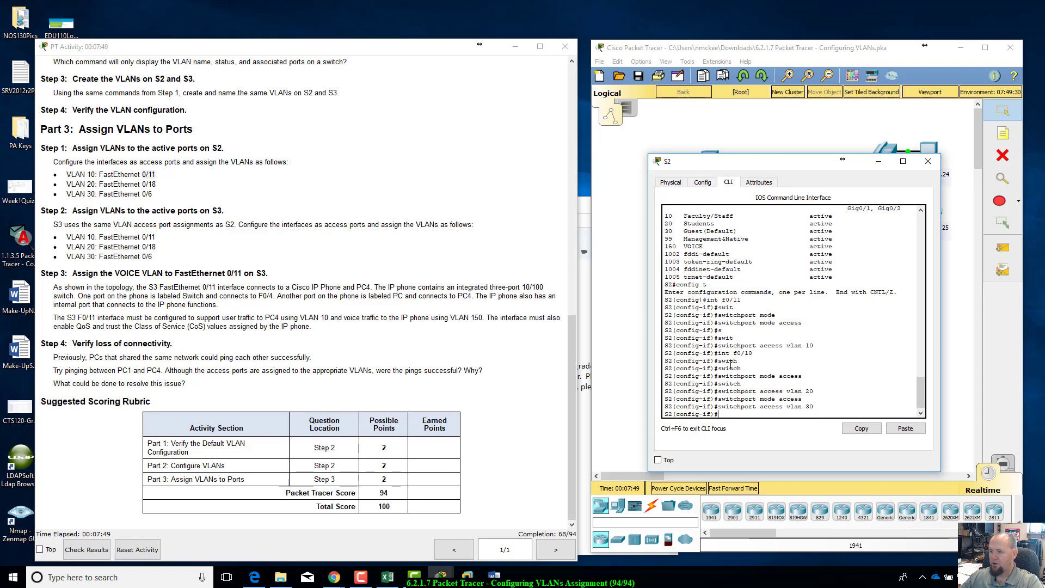
{"action": "left_click", "coordinate": [728, 405]}
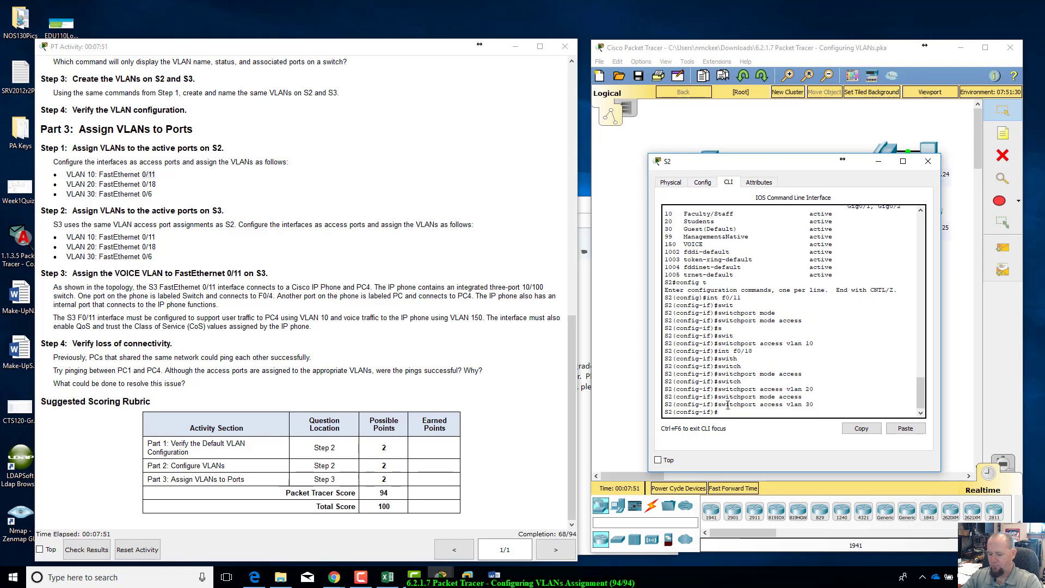
{"action": "type", "text": "end"}
{"action": "key", "text": "Return"}
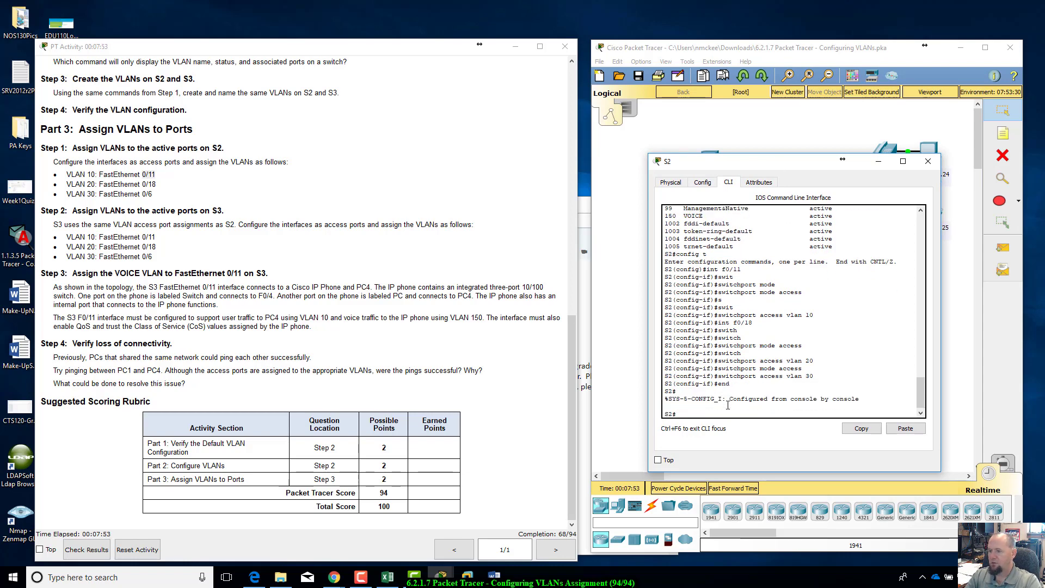
{"action": "type", "text": "show vlan brief"}
{"action": "key", "text": "Return"}
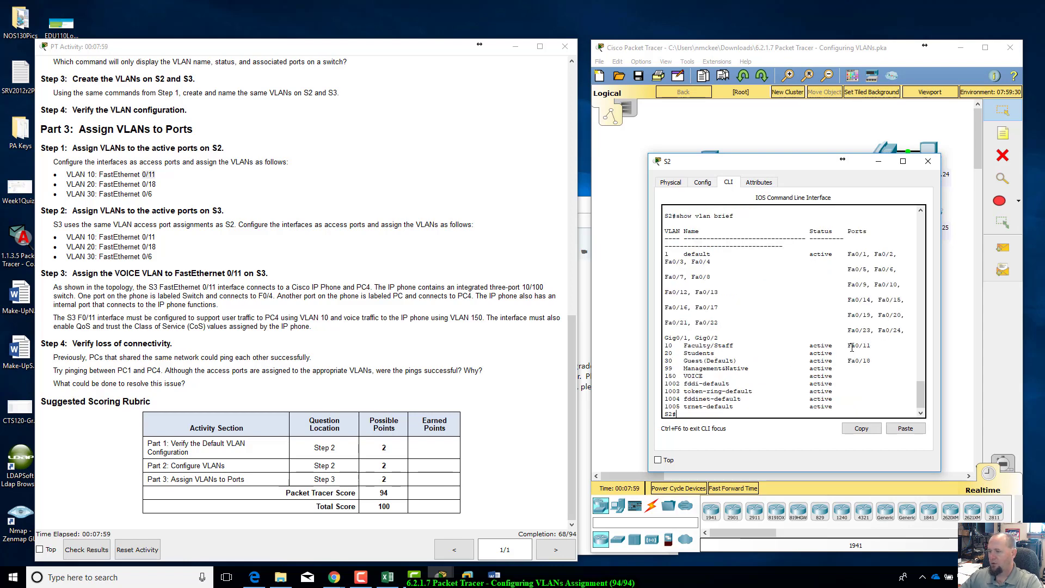
{"action": "left_click_drag", "start_coordinate": [848, 345], "coordinate": [875, 343]}
{"action": "left_click", "coordinate": [759, 406]}
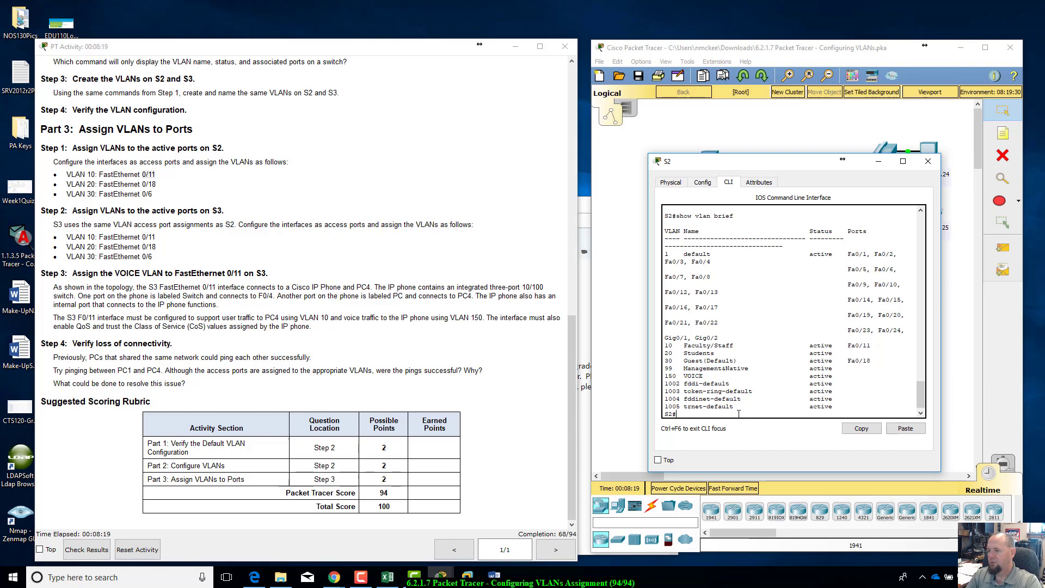
- Enter configuration mode for interface f0/18 on S2 and remove VLAN 30 with no vlan 30
{"action": "type", "text": "int fa0/18"}
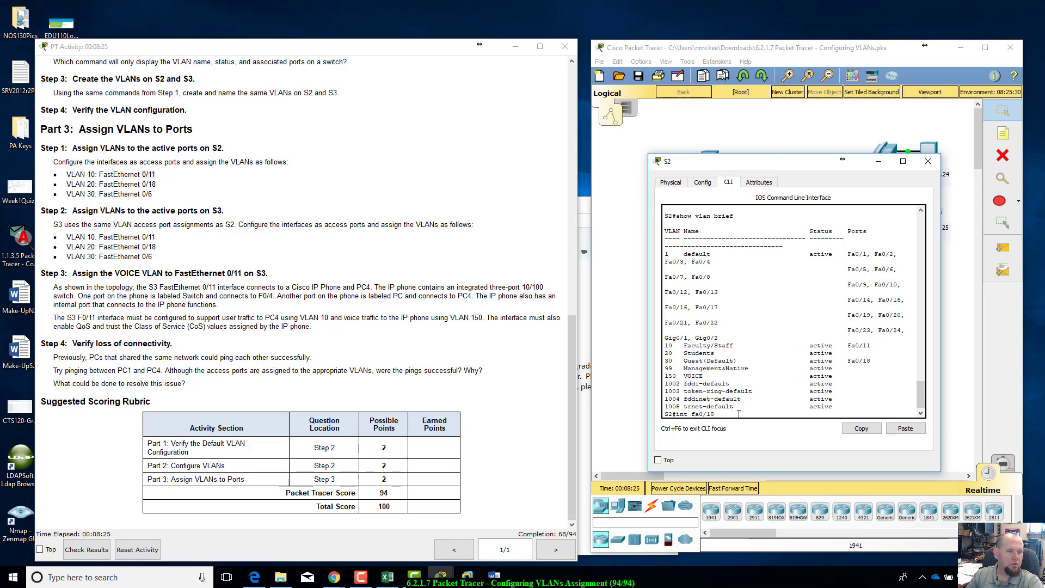
{"action": "key", "text": "Return"}
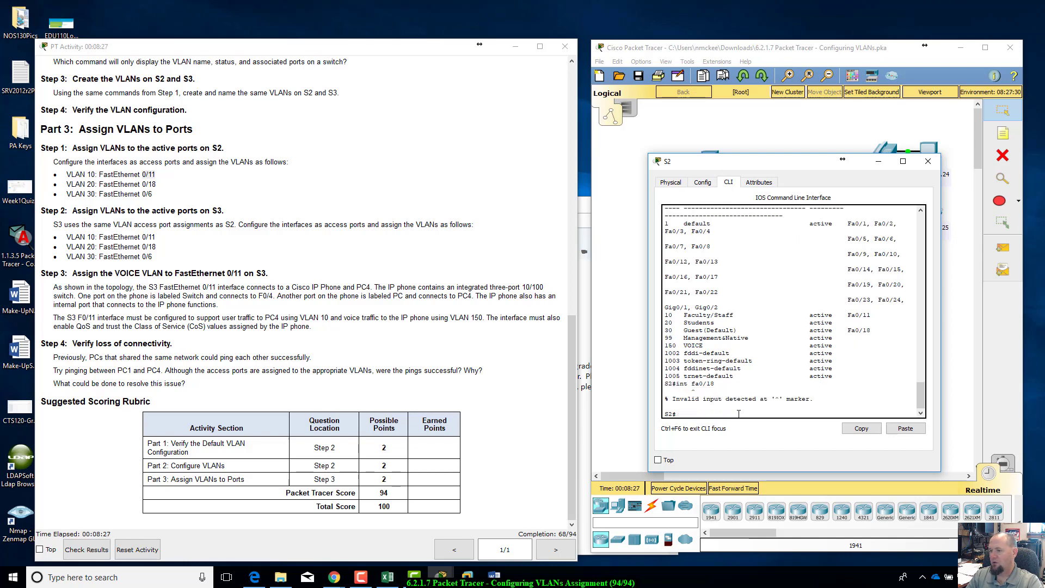
{"action": "type", "text": "config t"}
{"action": "key", "text": "Return"}
{"action": "type", "text": "int f0/"}
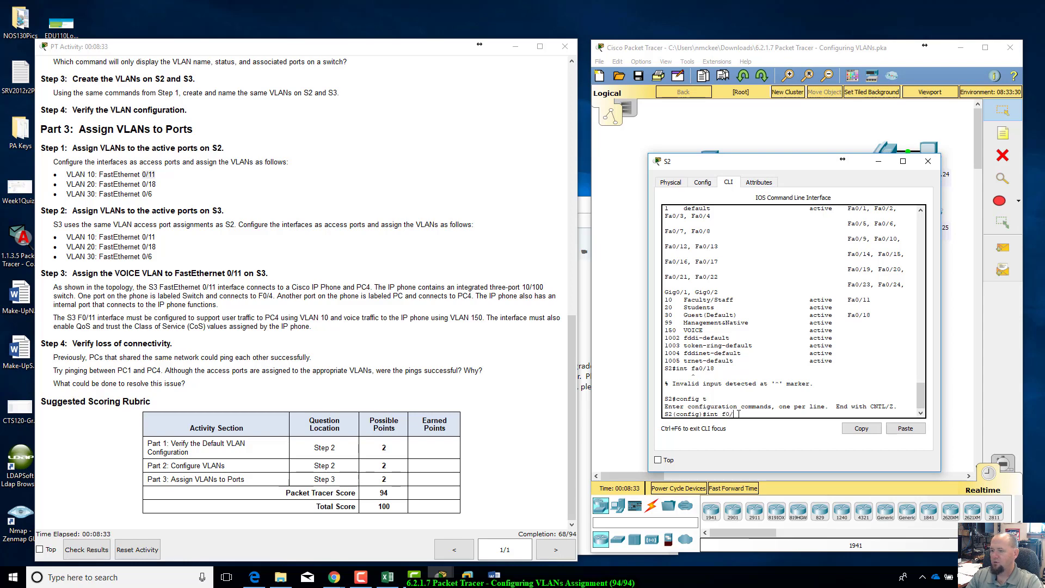
{"action": "type", "text": "18"}
{"action": "key", "text": "Return"}
{"action": "type", "text": "no vlan"}
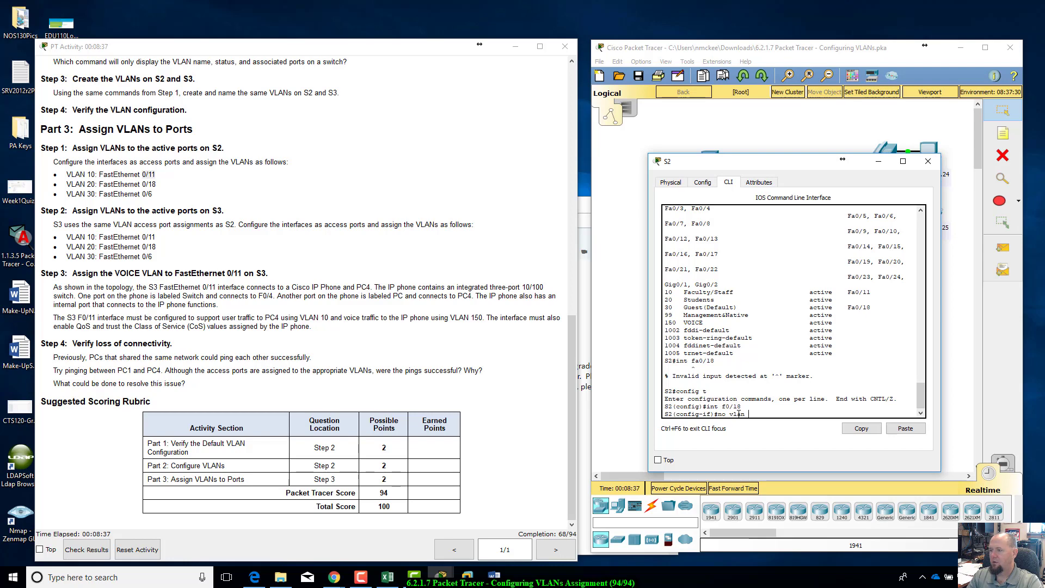
{"action": "type", "text": " 30"}
{"action": "key", "text": "Return"}
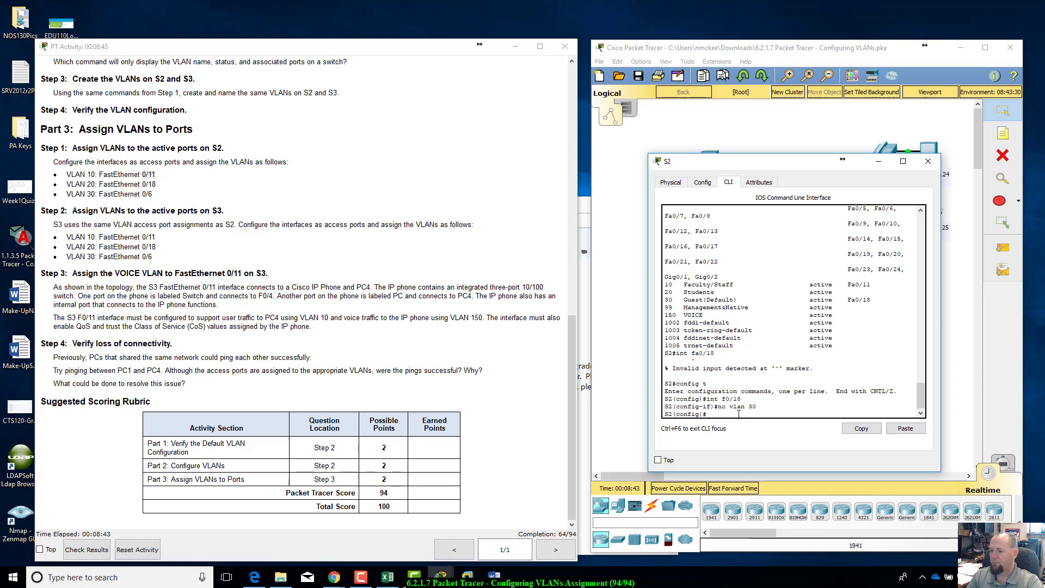
- Return to privileged mode on S2 and list the VLANs with show vlan brief to examine the effect of the removal
{"action": "type", "text": "end"}
{"action": "key", "text": "Return"}
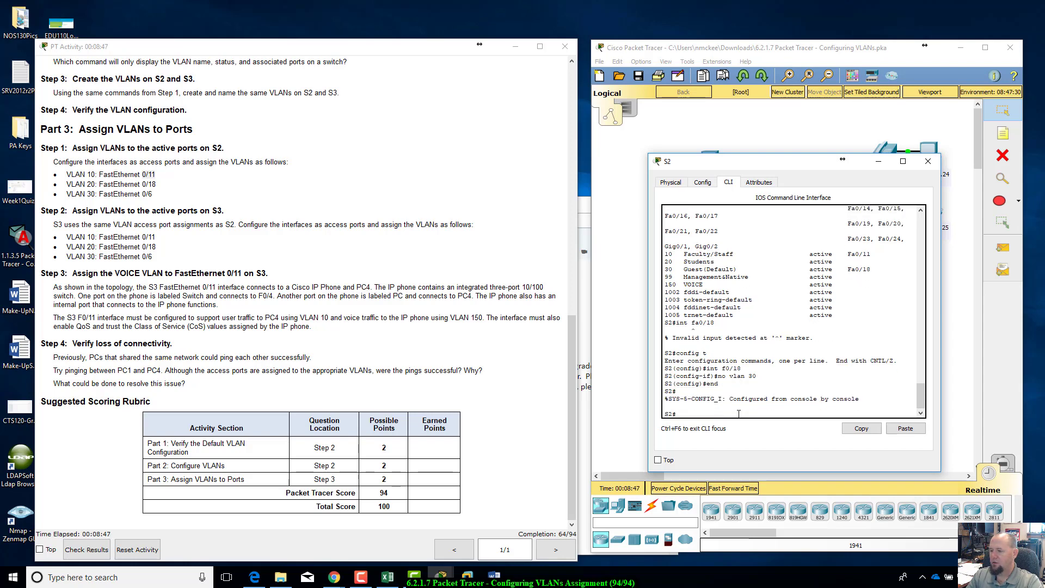
{"action": "type", "text": "show vlan brief"}
{"action": "key", "text": "Return"}
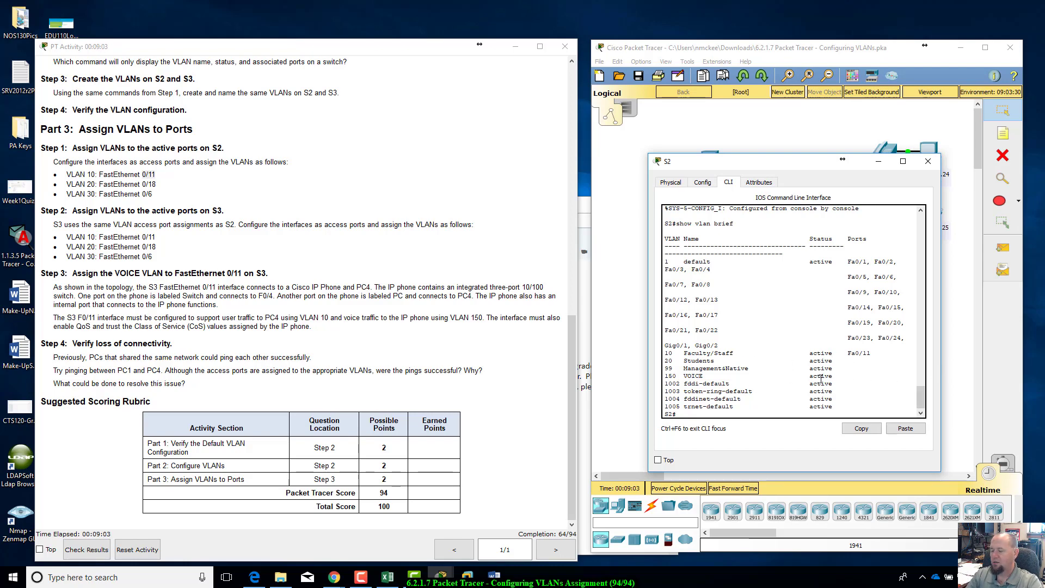
- Enter global configuration mode on S2 with config t and recreate VLAN 30
{"action": "type", "text": "confn"}
{"action": "type", "text": "fi"}
{"action": "type", "text": "g t"}
{"action": "key", "text": "Return"}
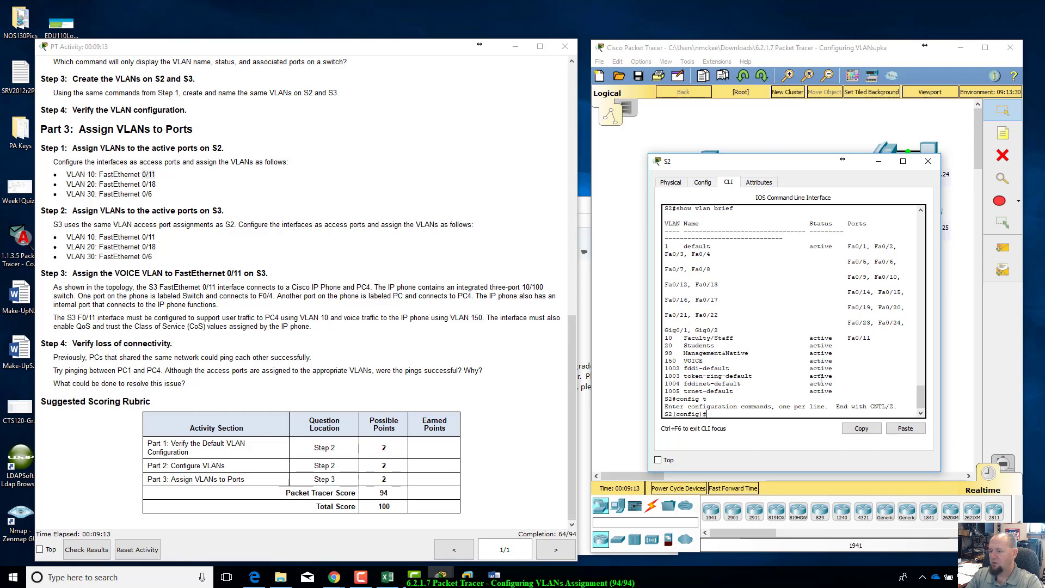
{"action": "type", "text": "vlan 30"}
{"action": "key", "text": "Return"}
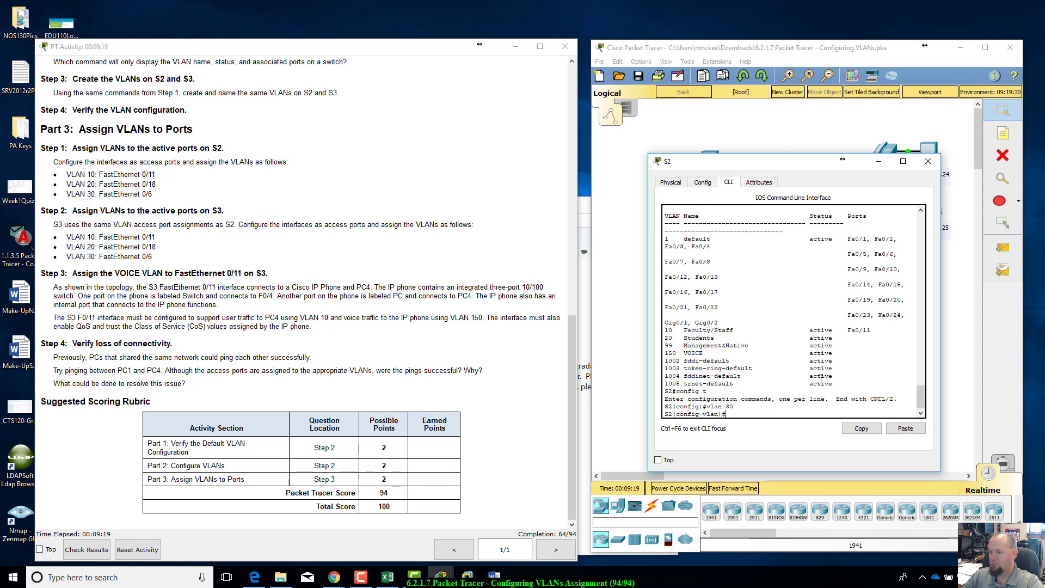
- Name VLAN 30 Guest(Default) on S2, matching the name in the activity instructions, and exit VLAN configuration mode
{"action": "type", "text": "name"}
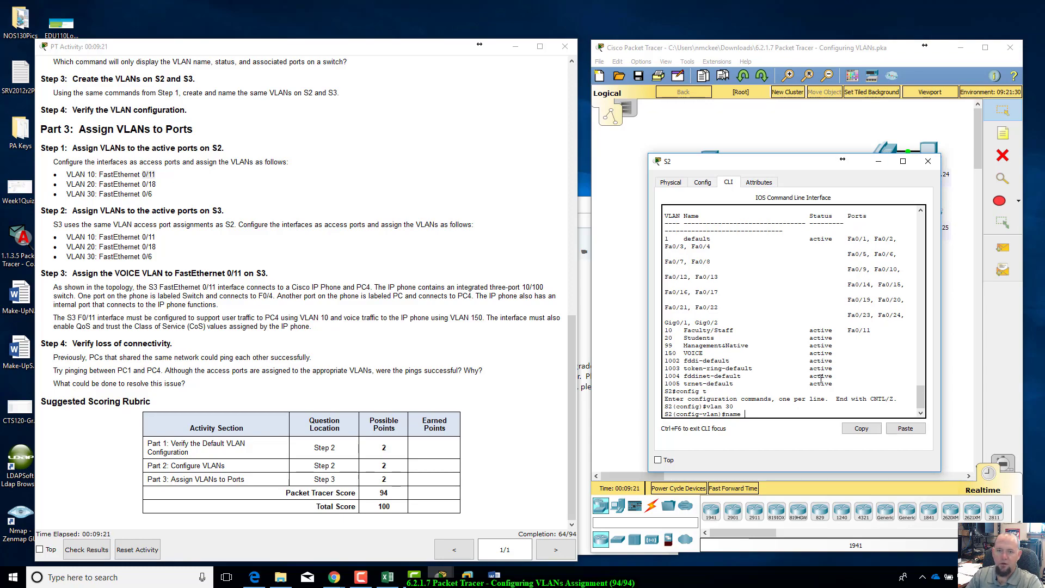
{"action": "scroll", "coordinate": [248, 217], "scroll_direction": "up", "scroll_amount": 15}
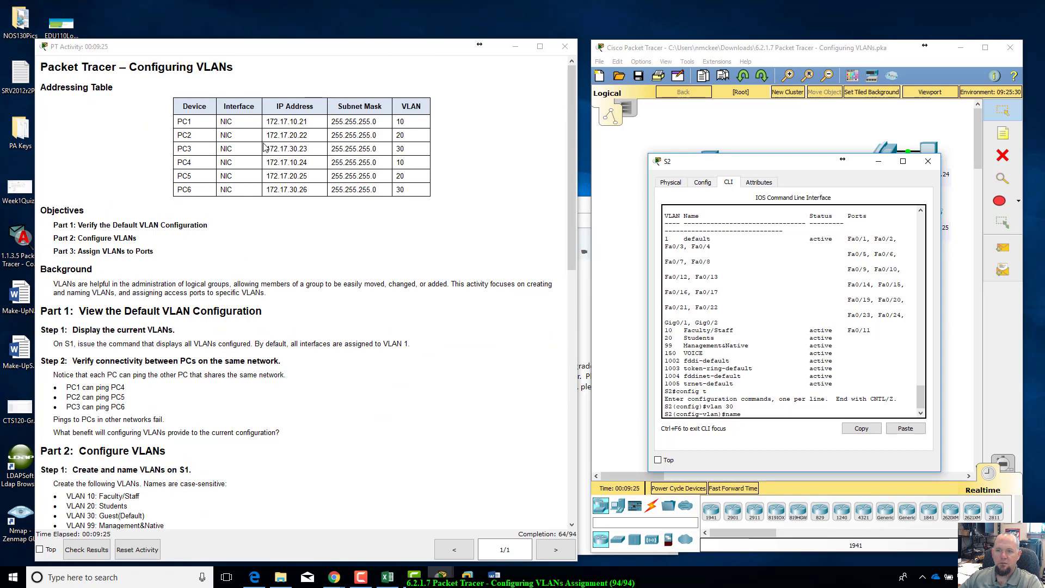
{"action": "scroll", "coordinate": [85, 366], "scroll_direction": "down", "scroll_amount": 1}
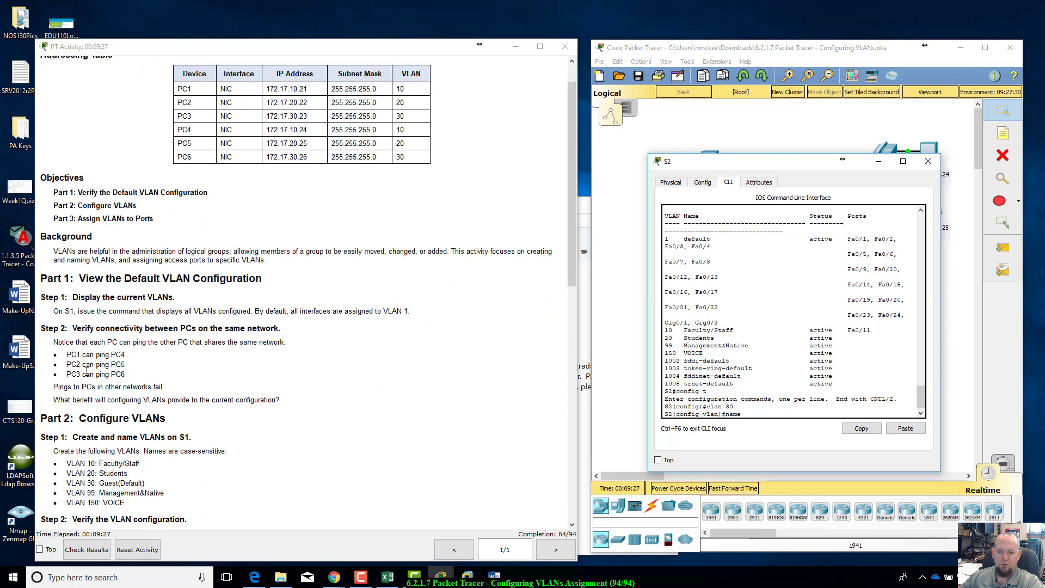
{"action": "scroll", "coordinate": [514, 436], "scroll_direction": "down", "scroll_amount": 1}
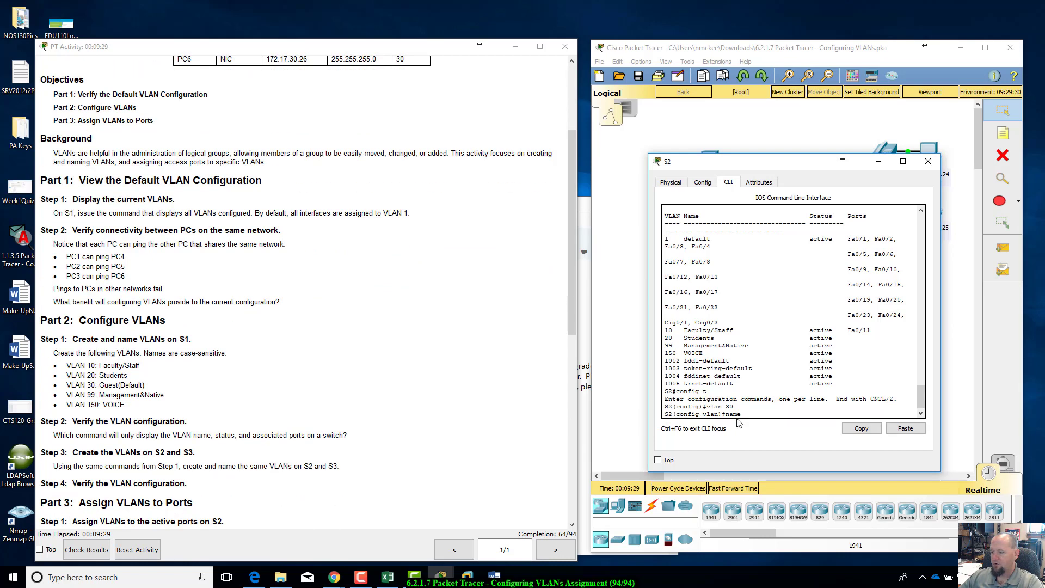
{"action": "type", "text": "Gue"}
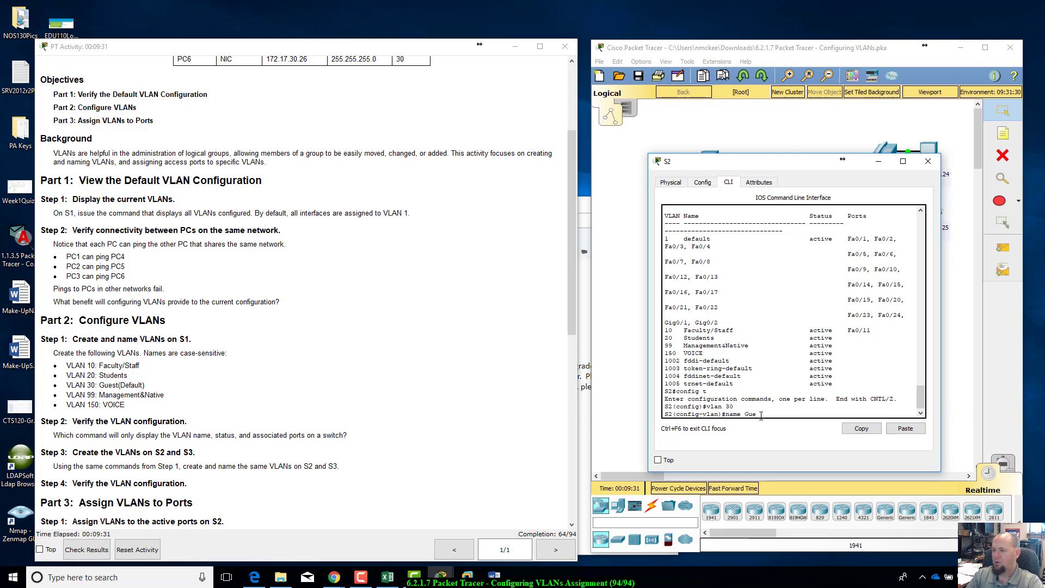
{"action": "type", "text": "st(Defa"}
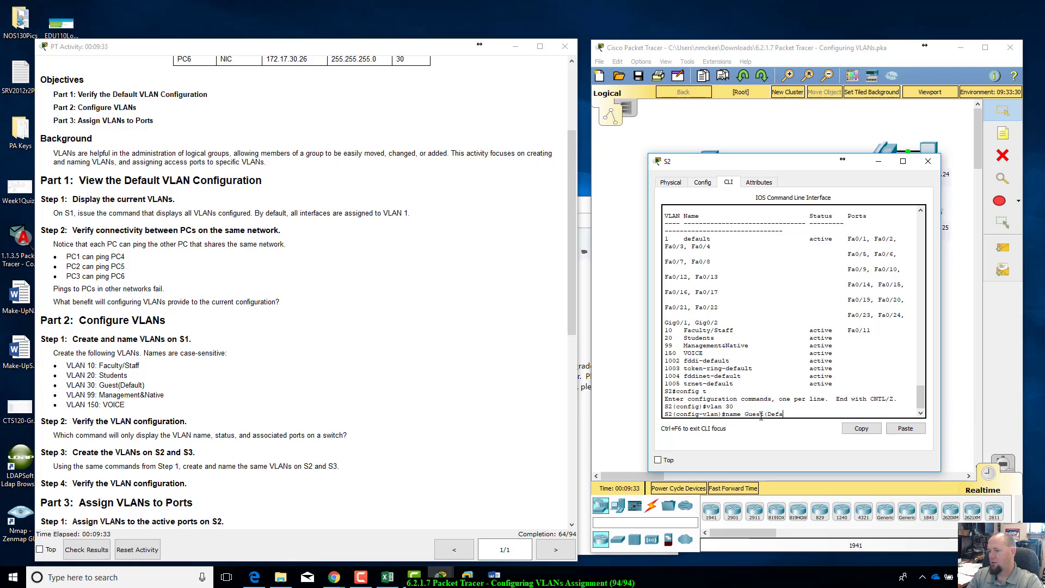
{"action": "type", "text": "ult)"}
{"action": "key", "text": "Return"}
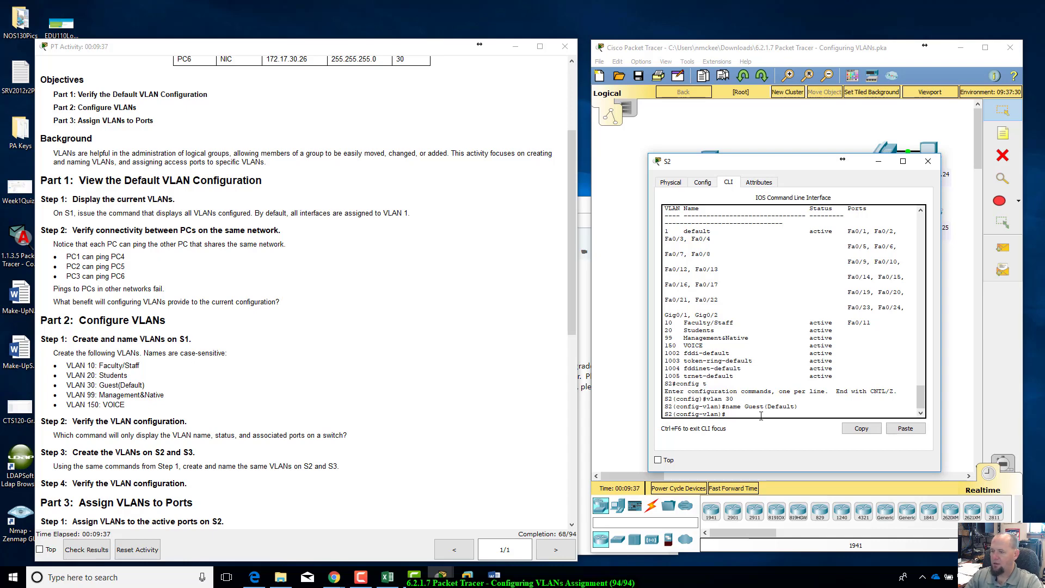
{"action": "type", "text": "exit"}
{"action": "key", "text": "Return"}
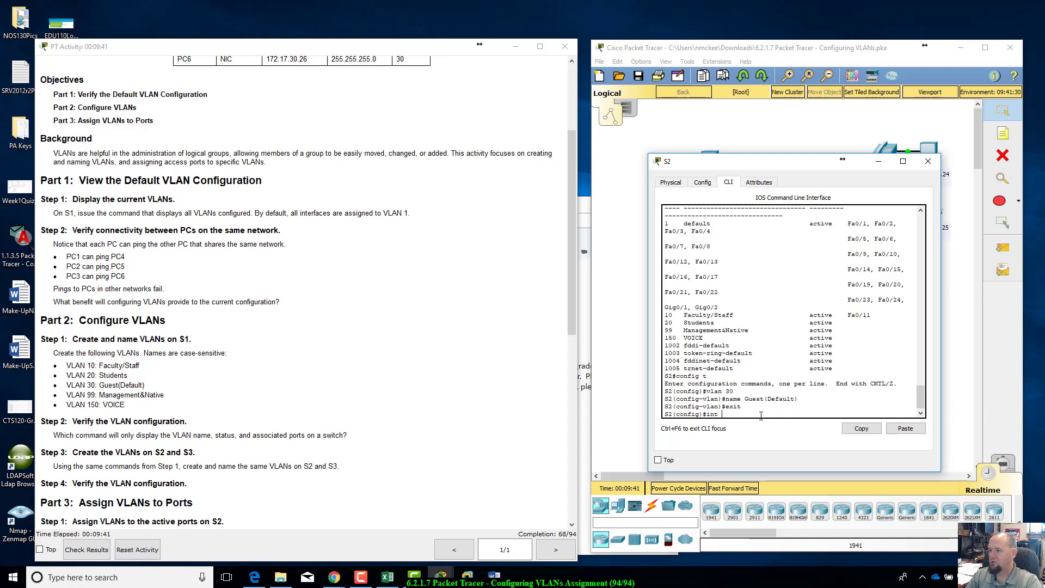
- Enter configuration mode for interface fa0/18 on S2 and set the port to access mode with switchport mode access
{"action": "type", "text": "int g"}
{"action": "key", "text": "BackSpace"}
{"action": "type", "text": "fa"}
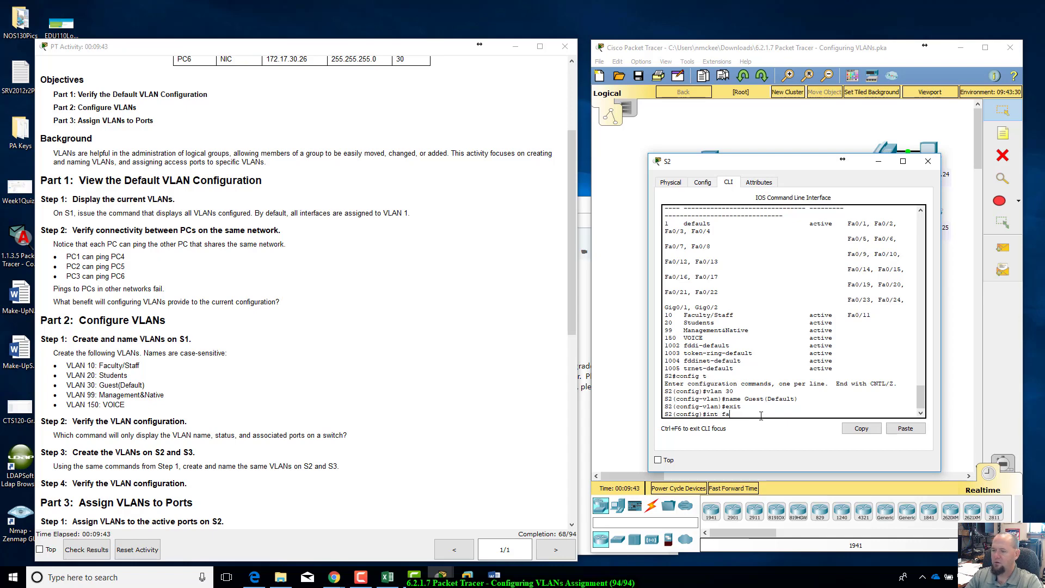
{"action": "type", "text": "0"}
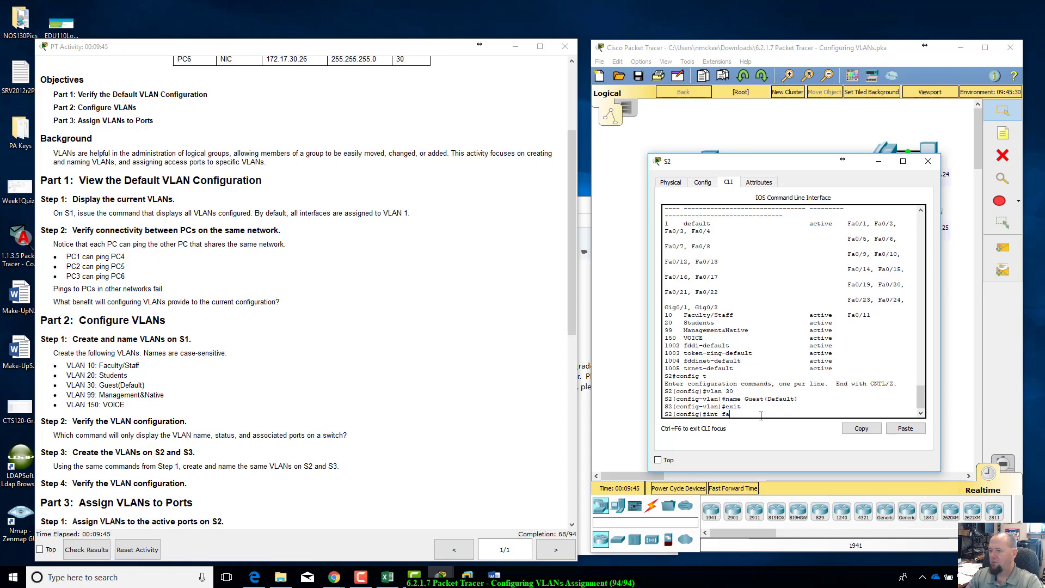
{"action": "type", "text": "0/18"}
{"action": "key", "text": "Return"}
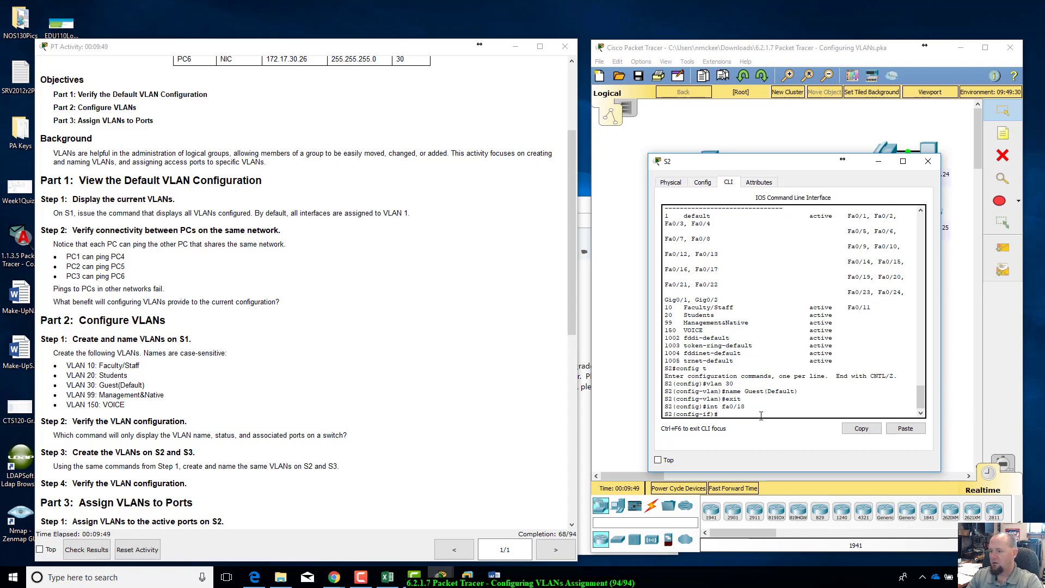
{"action": "type", "text": "swi"}
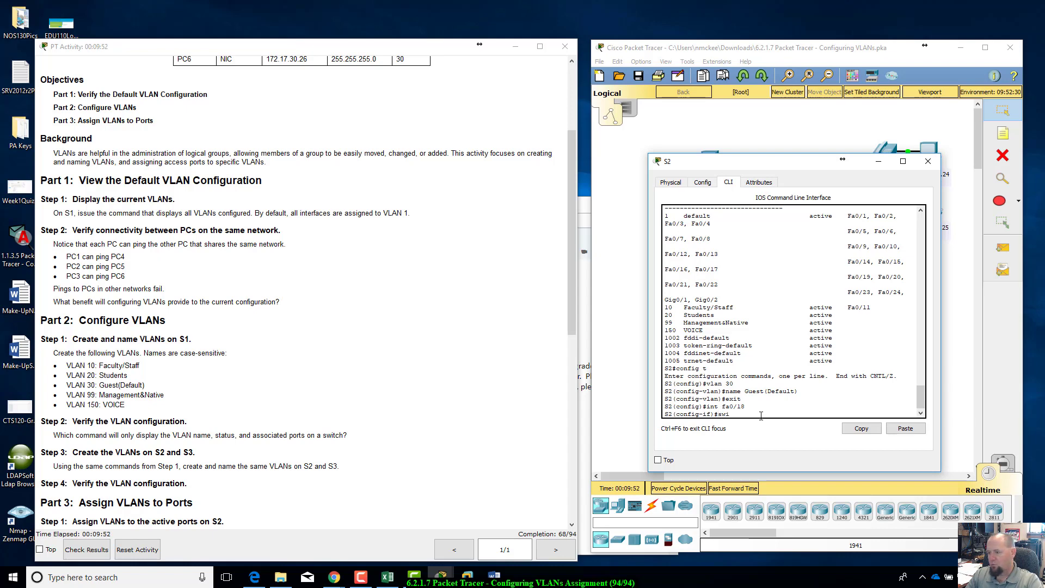
{"action": "key", "text": "Tab"}
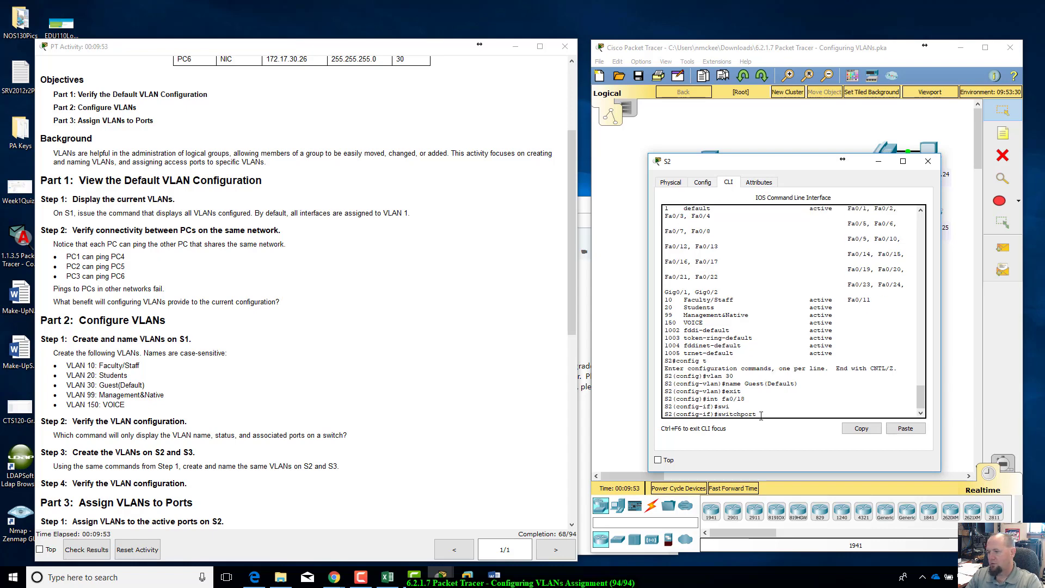
{"action": "type", "text": "mode a"}
{"action": "key", "text": "Tab"}
{"action": "key", "text": "Return"}
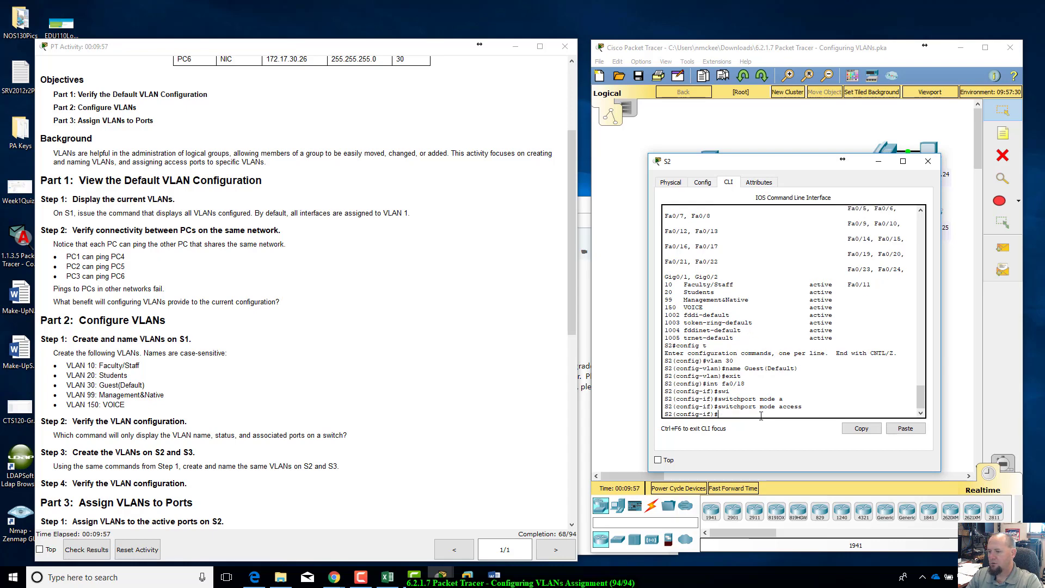
- Assign S2's interface fa0/18 to VLAN 20 with switchport access vlan 20
{"action": "type", "text": "s"}
{"action": "key", "text": "Tab"}
{"action": "key", "text": "Up"}
{"action": "key", "text": "Up"}
{"action": "key", "text": "Up"}
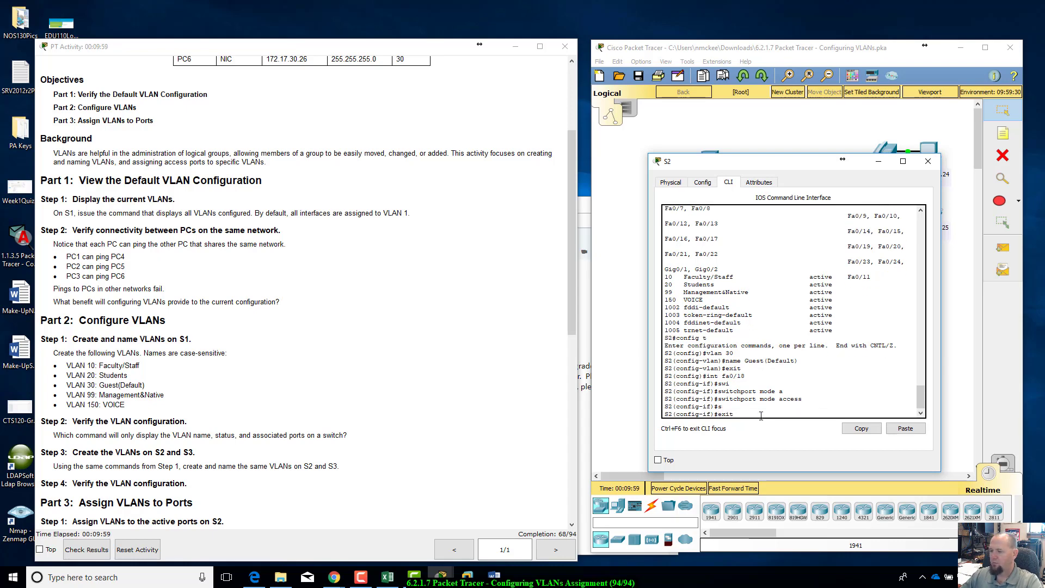
{"action": "key", "text": "Down"}
{"action": "key", "text": "Down"}
{"action": "key", "text": "Up"}
{"action": "key", "text": "Up"}
{"action": "key", "text": "Up"}
{"action": "key", "text": "Up"}
{"action": "key", "text": "Up"}
{"action": "key", "text": "Up"}
{"action": "key", "text": "Up"}
{"action": "key", "text": "Up"}
{"action": "key", "text": "Up"}
{"action": "key", "text": "BackSpace"}
{"action": "key", "text": "BackSpace"}
{"action": "type", "text": "20"}
{"action": "key", "text": "Return"}
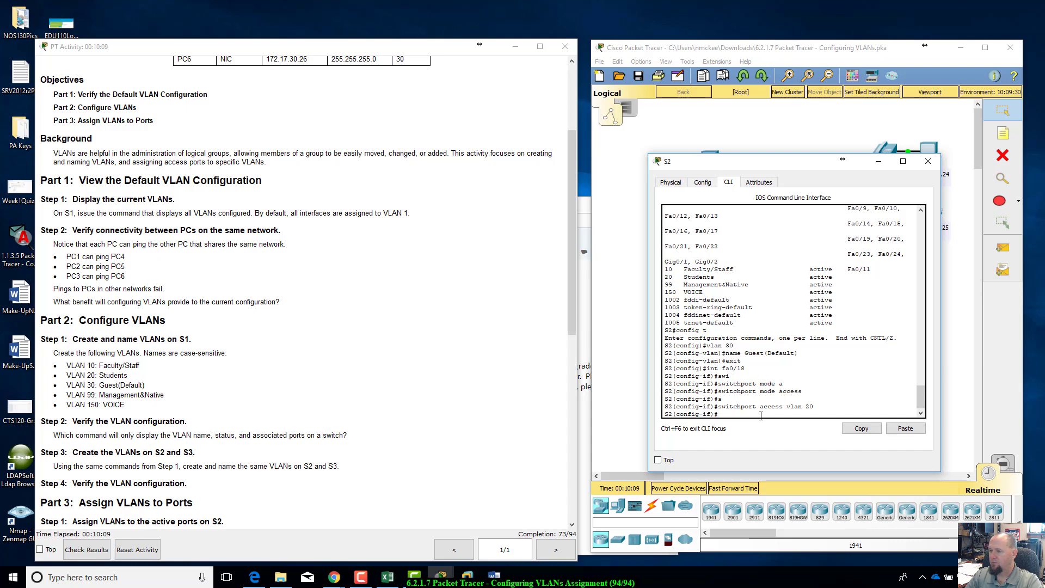
- Switch to interface fa0/6 on S2 and set it to access mode with switchport mode access
{"action": "type", "text": "int fa0/"}
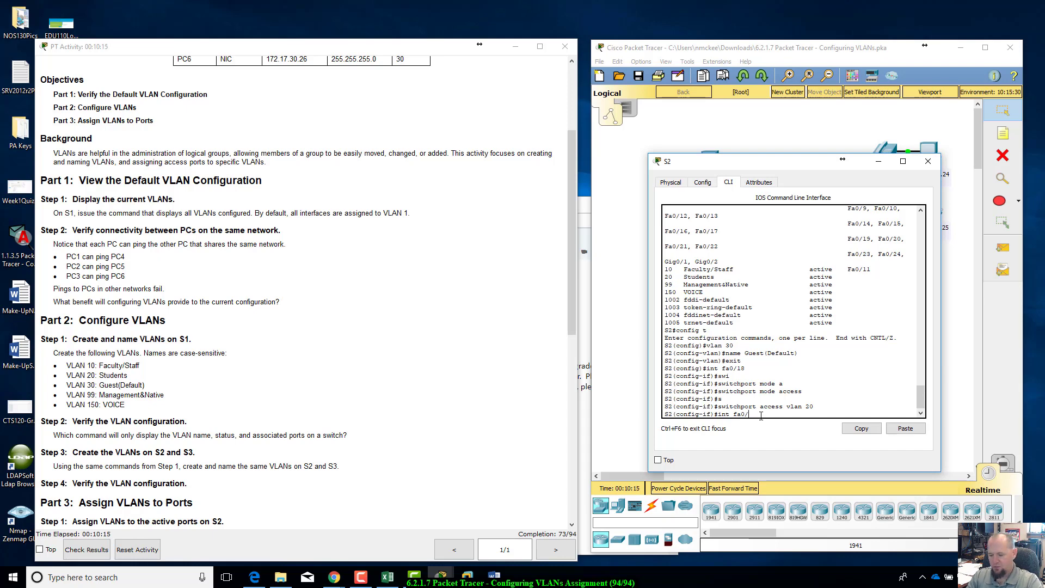
{"action": "type", "text": "06"}
{"action": "key", "text": "BackSpace"}
{"action": "key", "text": "BackSpace"}
{"action": "type", "text": "6"}
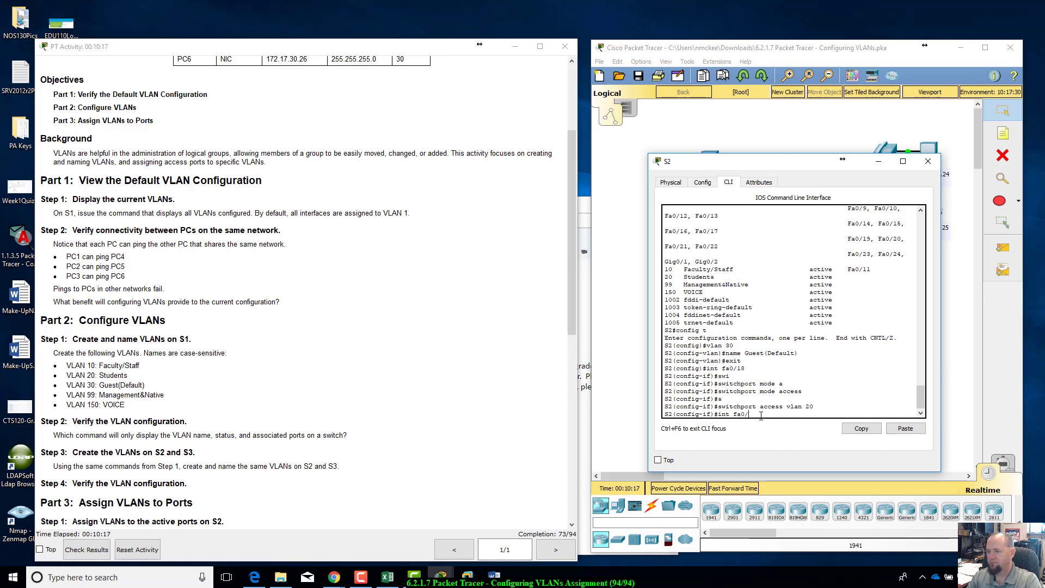
{"action": "key", "text": "Return"}
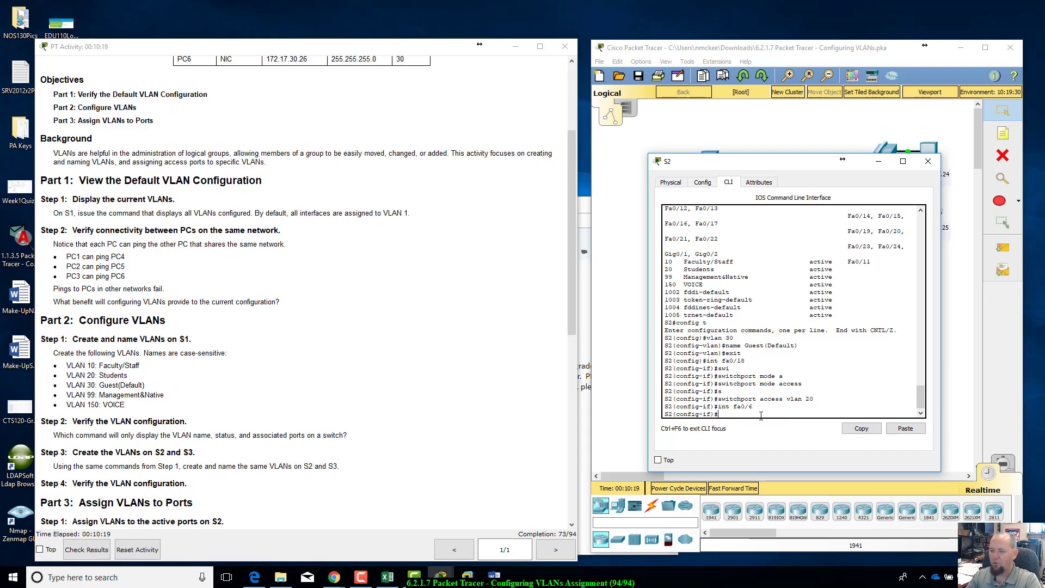
{"action": "key", "text": "Up"}
{"action": "key", "text": "Up"}
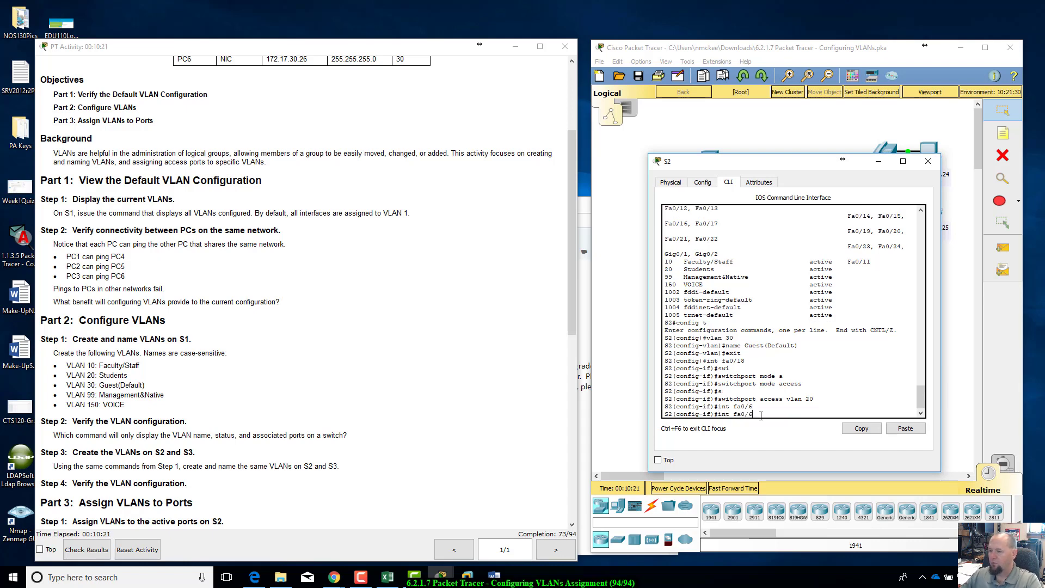
{"action": "key", "text": "Up"}
{"action": "key", "text": "Return"}
- Assign S2's interface fa0/6 to VLAN 30 with switchport access vlan 30
{"action": "key", "text": "Up"}
{"action": "key", "text": "Up"}
{"action": "key", "text": "Up"}
{"action": "key", "text": "BackSpace"}
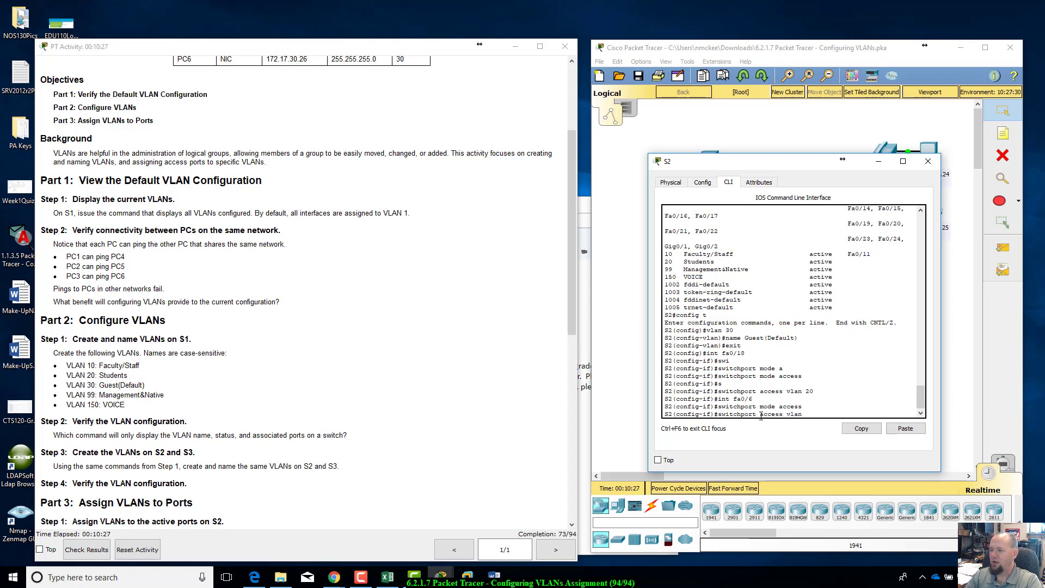
{"action": "type", "text": "30"}
{"action": "key", "text": "Return"}
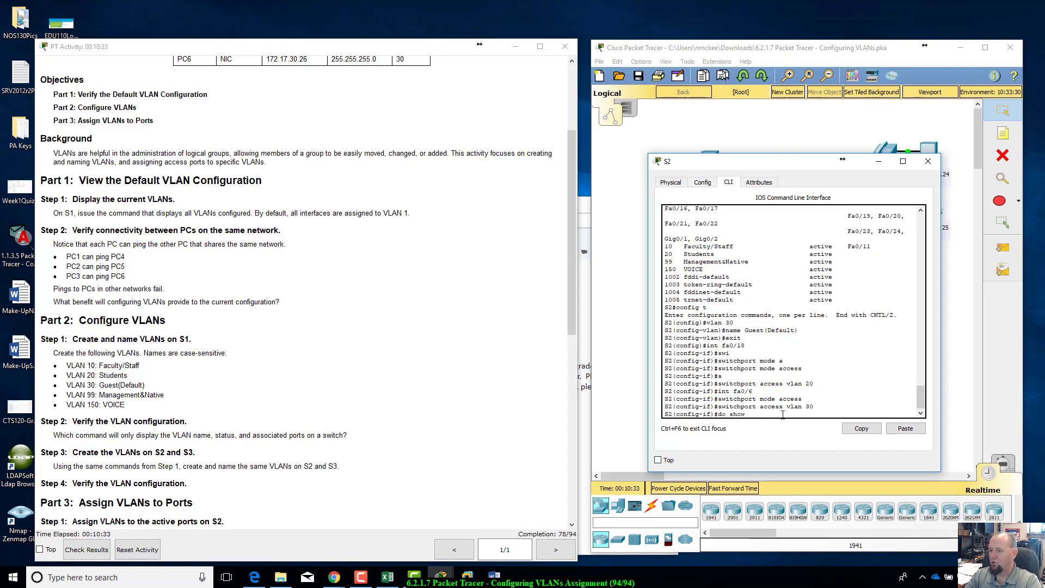
- Check the VLAN port assignments on S2 from configuration mode with do show vlan brief
{"action": "type", "text": "do show vlan brie"}
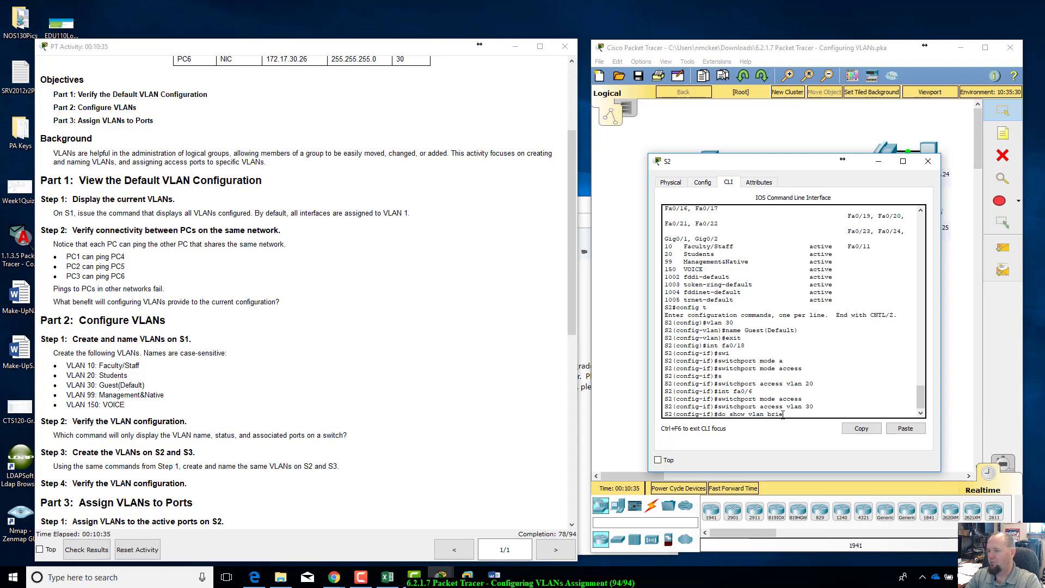
{"action": "type", "text": "f"}
{"action": "key", "text": "Return"}
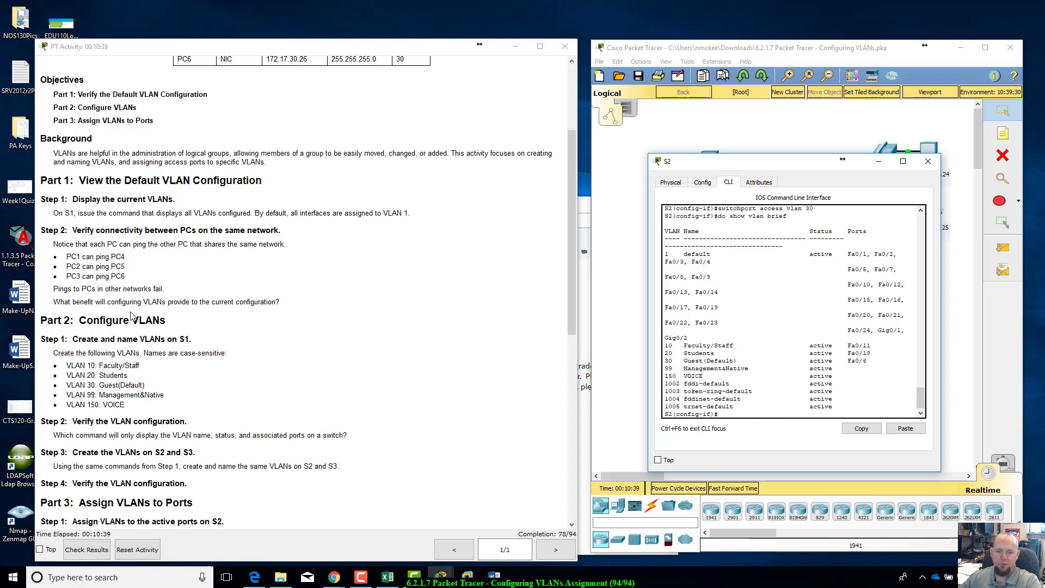
- Review the Part 3 port assignments for S3 in the instructions and open switch S3's command line from the topology
{"action": "scroll", "coordinate": [131, 316], "scroll_direction": "down", "scroll_amount": 3}
{"action": "scroll", "coordinate": [130, 316], "scroll_direction": "down", "scroll_amount": 5}
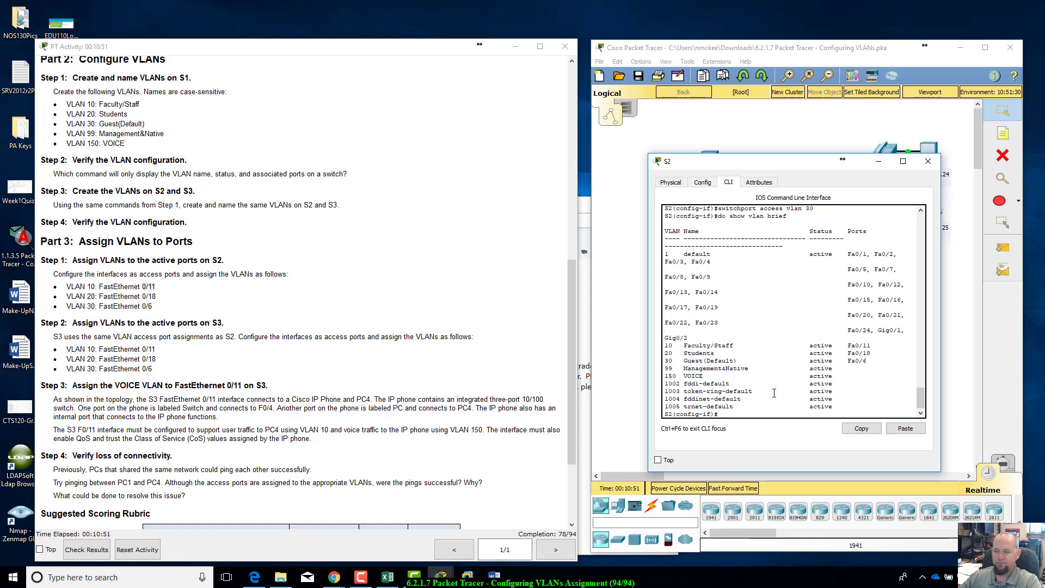
{"action": "left_click_drag", "start_coordinate": [768, 172], "coordinate": [760, 202]}
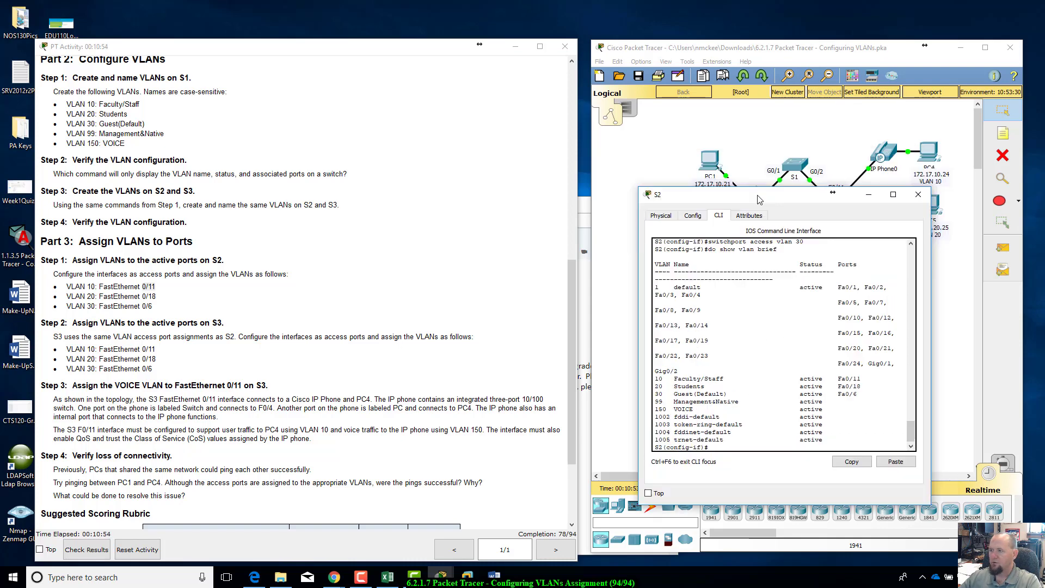
{"action": "left_click", "coordinate": [776, 59]}
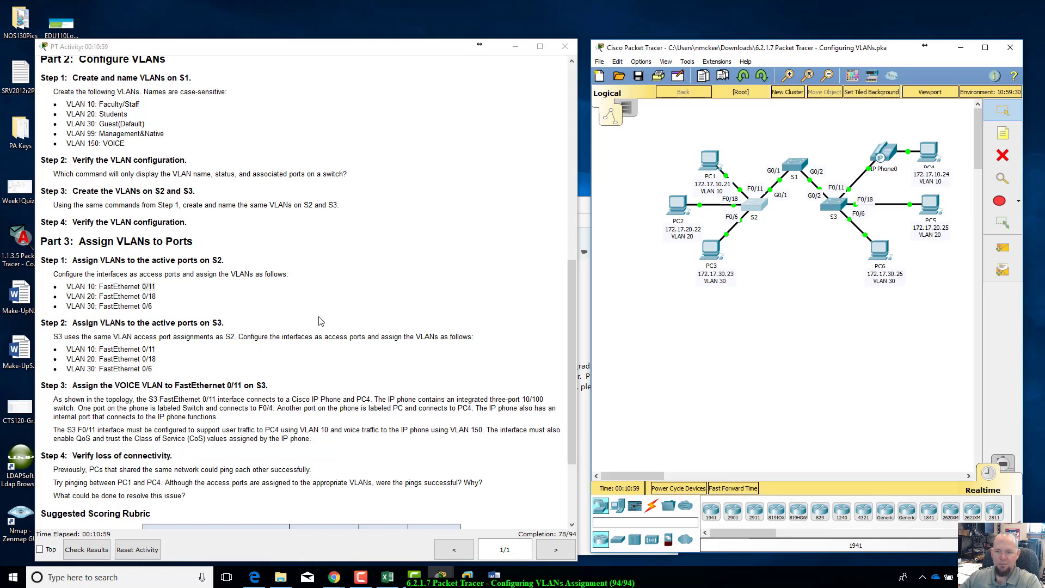
{"action": "left_click", "coordinate": [827, 211]}
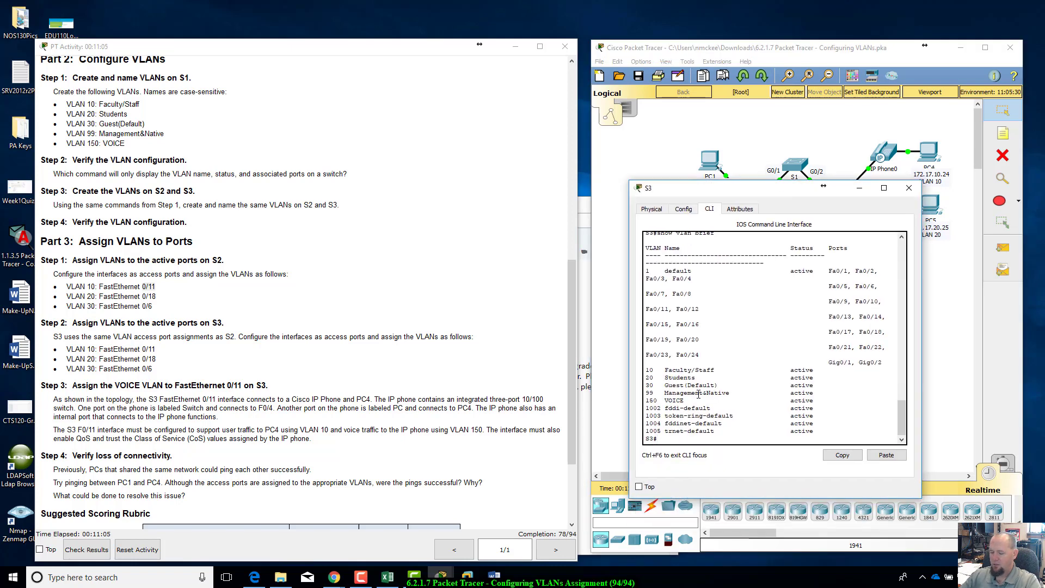
- Enter global configuration mode on S3 with config t and select interface fa0/11
{"action": "type", "text": "config t"}
{"action": "key", "text": "Return"}
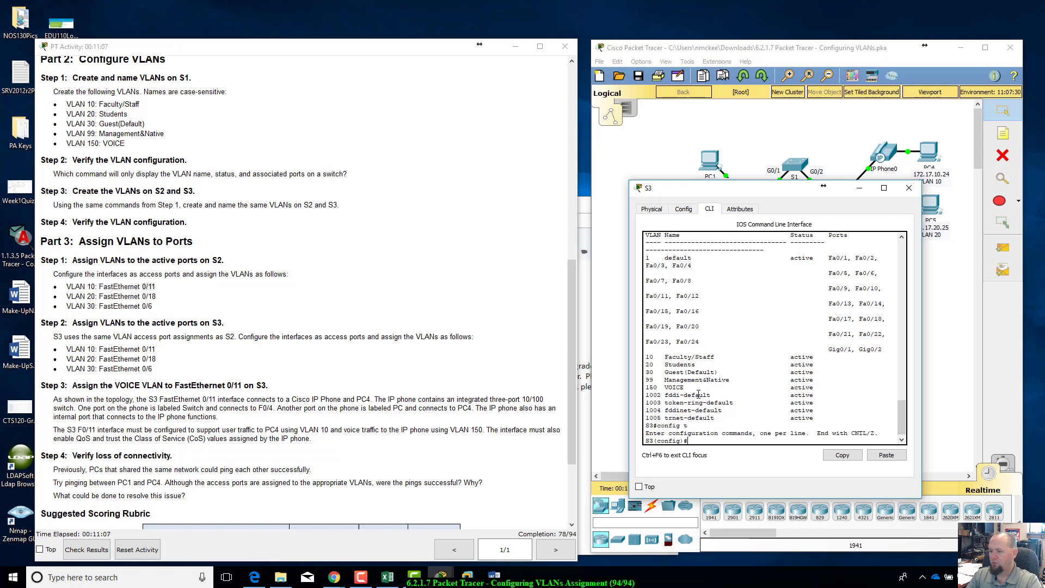
{"action": "type", "text": "int"}
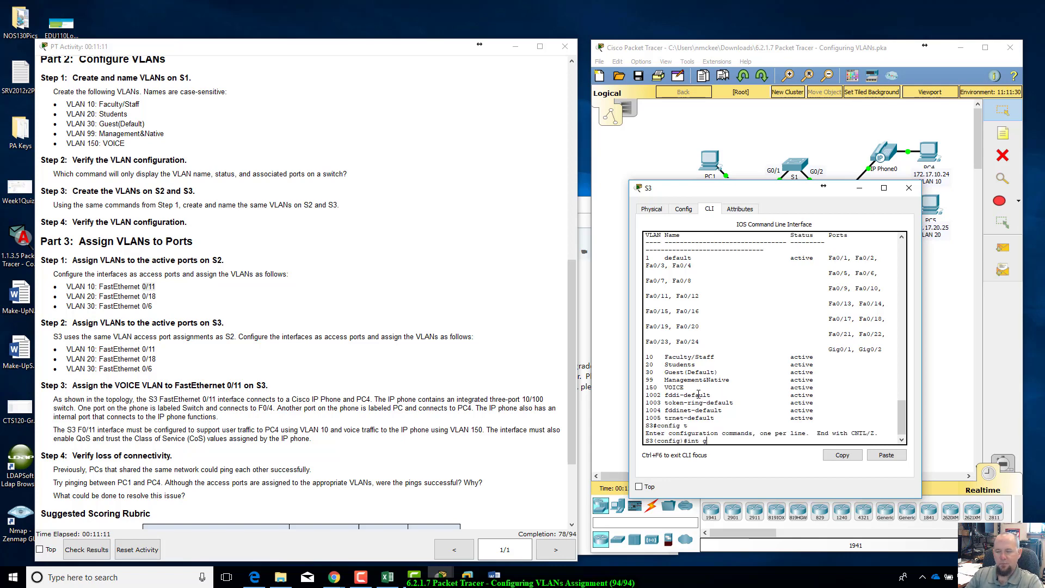
{"action": "type", "text": " g"}
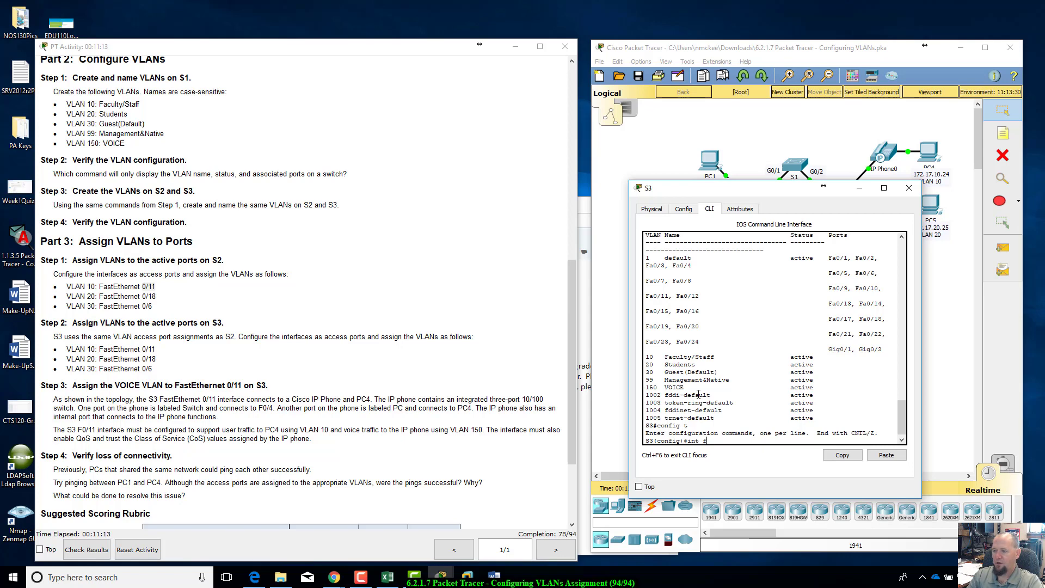
{"action": "type", "text": "a"}
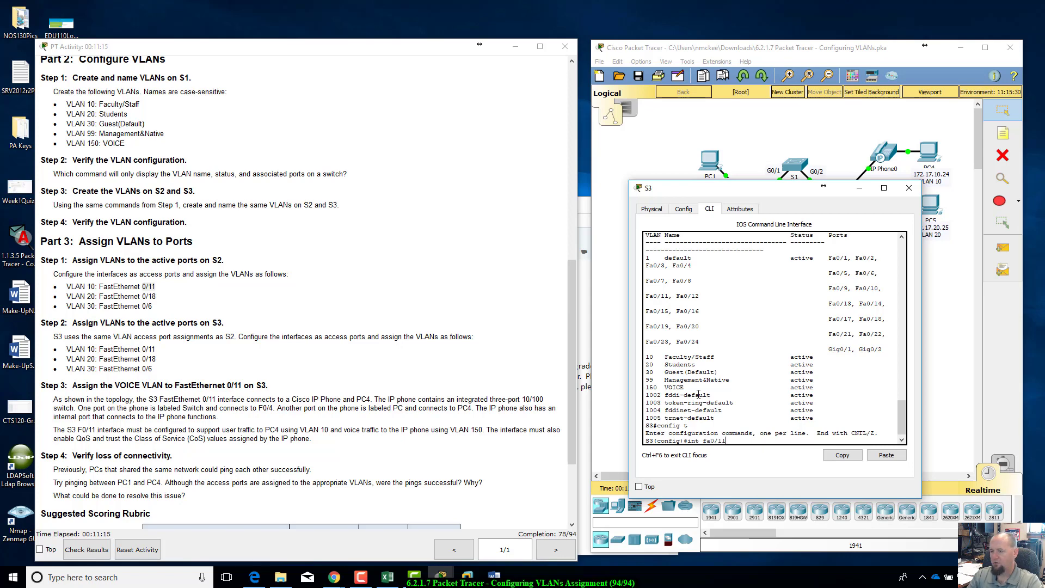
{"action": "type", "text": "0/11"}
{"action": "key", "text": "Return"}
{"action": "type", "text": "swi"}
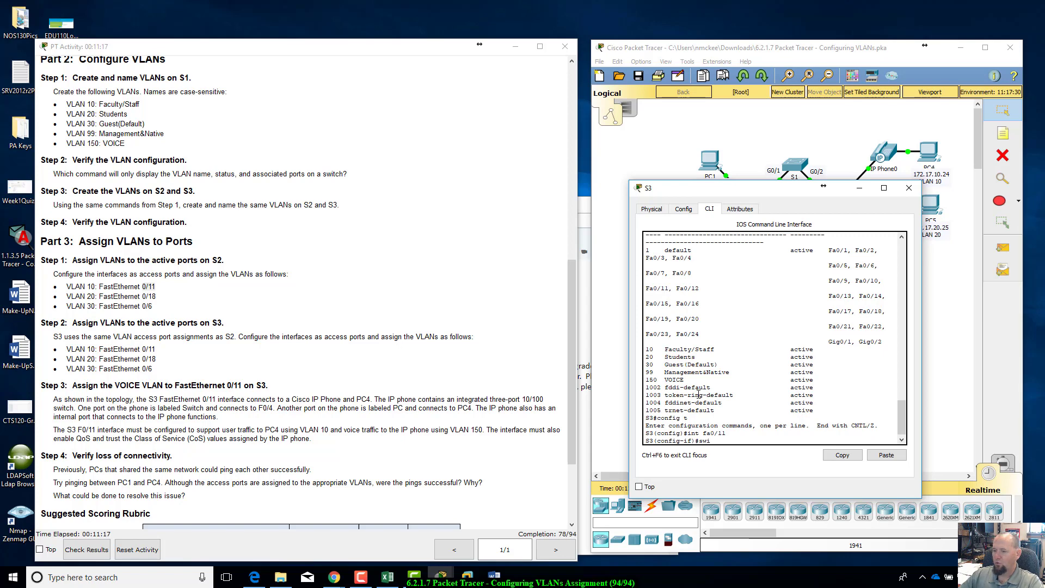
{"action": "key", "text": "BackSpace"}
{"action": "key", "text": "BackSpace"}
{"action": "key", "text": "BackSpace"}
{"action": "key", "text": "Up"}
{"action": "key", "text": "Up"}
{"action": "key", "text": "Up"}
{"action": "key", "text": "Up"}
{"action": "key", "text": "Up"}
{"action": "key", "text": "Up"}
{"action": "key", "text": "Up"}
{"action": "key", "text": "Up"}
{"action": "key", "text": "Up"}
{"action": "key", "text": "Up"}
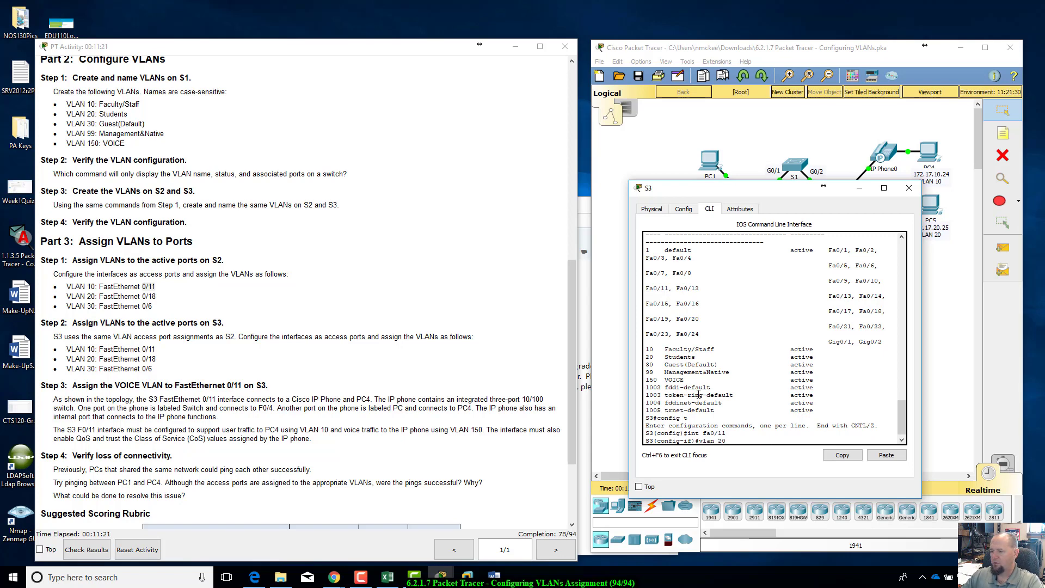
{"action": "key", "text": "Down"}
{"action": "key", "text": "Down"}
{"action": "key", "text": "Down"}
{"action": "key", "text": "Down"}
{"action": "key", "text": "Down"}
{"action": "key", "text": "BackSpace"}
{"action": "key", "text": "BackSpace"}
{"action": "key", "text": "BackSpace"}
{"action": "key", "text": "BackSpace"}
{"action": "key", "text": "BackSpace"}
{"action": "key", "text": "BackSpace"}
{"action": "key", "text": "BackSpace"}
{"action": "key", "text": "BackSpace"}
{"action": "key", "text": "BackSpace"}
{"action": "key", "text": "BackSpace"}
{"action": "key", "text": "BackSpace"}
{"action": "key", "text": "BackSpace"}
{"action": "key", "text": "BackSpace"}
{"action": "key", "text": "BackSpace"}
{"action": "key", "text": "BackSpace"}
{"action": "key", "text": "BackSpace"}
{"action": "key", "text": "BackSpace"}
{"action": "key", "text": "BackSpace"}
{"action": "key", "text": "BackSpace"}
- Set S3's interface fa0/11 to access mode with switchport mode access
{"action": "type", "text": "swi"}
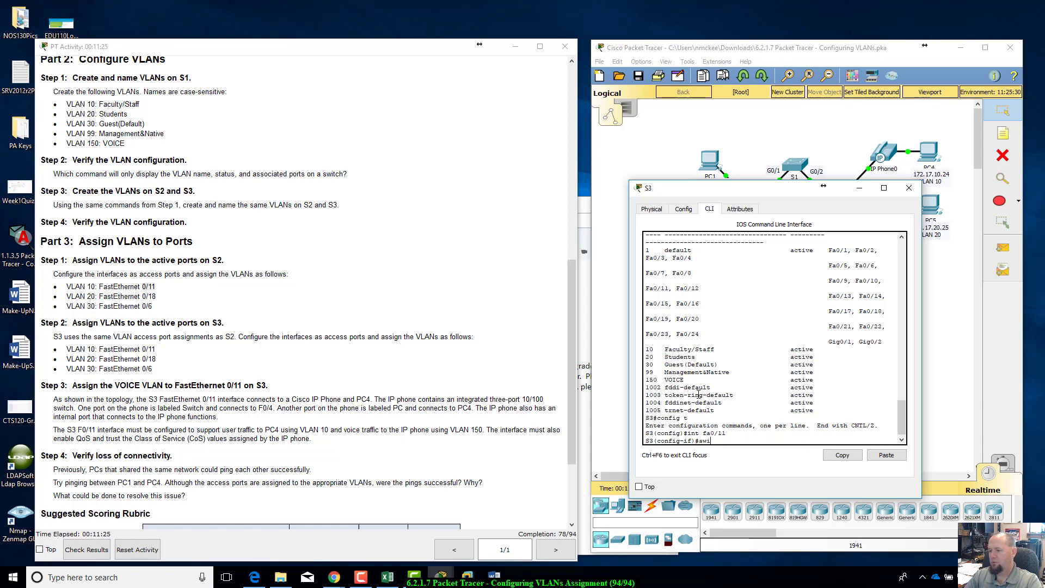
{"action": "type", "text": "th"}
{"action": "key", "text": "Tab"}
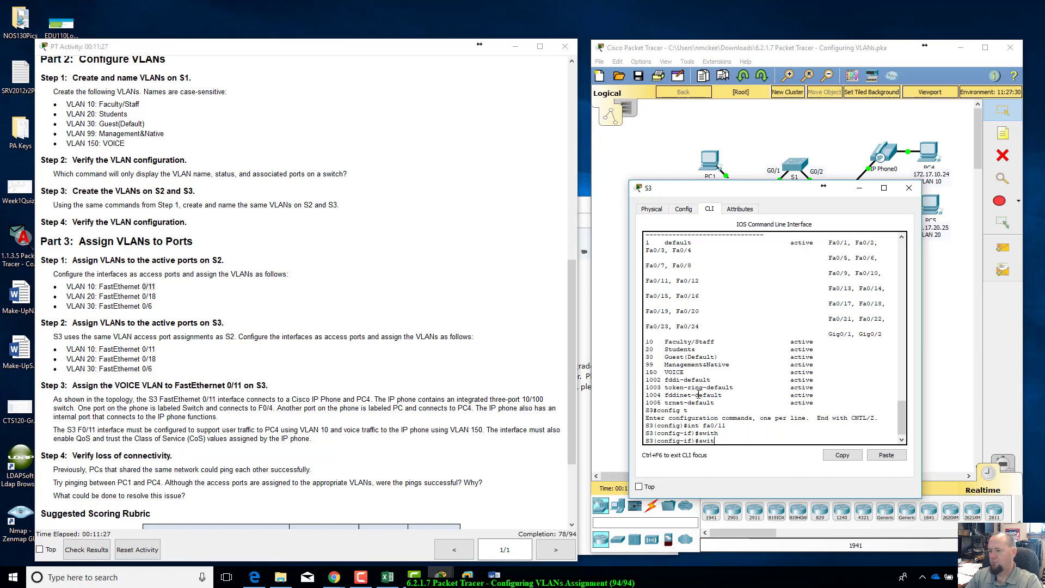
{"action": "key", "text": "Tab"}
{"action": "type", "text": "mode a"}
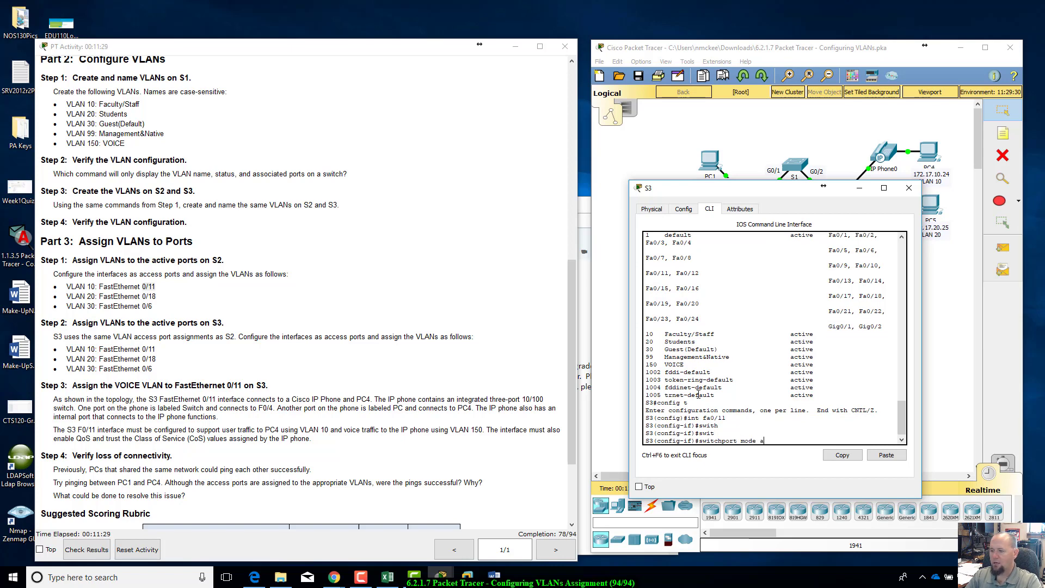
{"action": "type", "text": "ccess"}
{"action": "key", "text": "Return"}
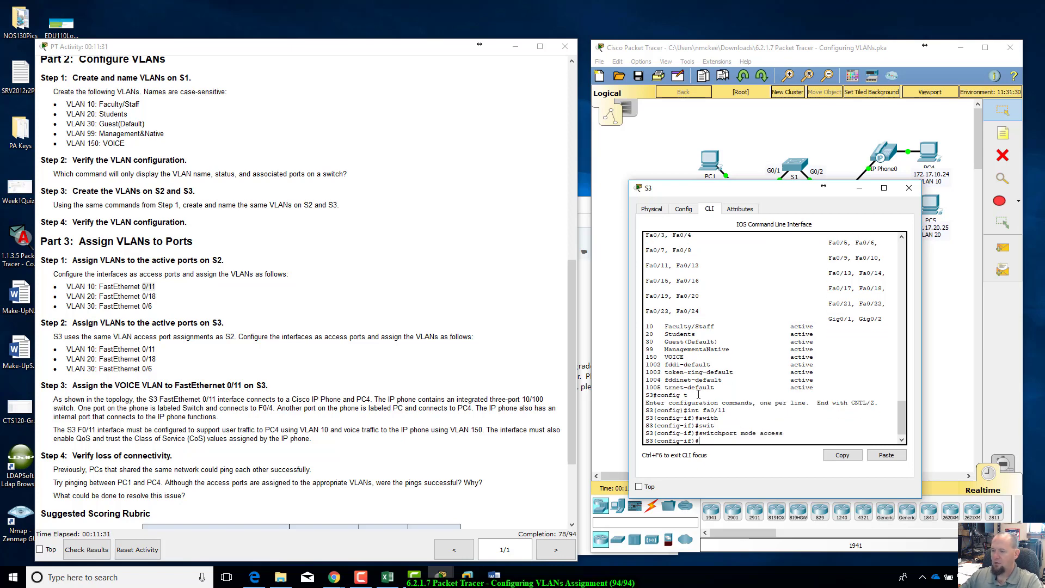
- Assign S3's interface fa0/11 to VLAN 10 with switchport access vlan 10
{"action": "key", "text": "Up"}
{"action": "key", "text": "BackSpace"}
{"action": "key", "text": "BackSpace"}
{"action": "key", "text": "BackSpace"}
{"action": "key", "text": "BackSpace"}
{"action": "key", "text": "BackSpace"}
{"action": "key", "text": "BackSpace"}
{"action": "key", "text": "BackSpace"}
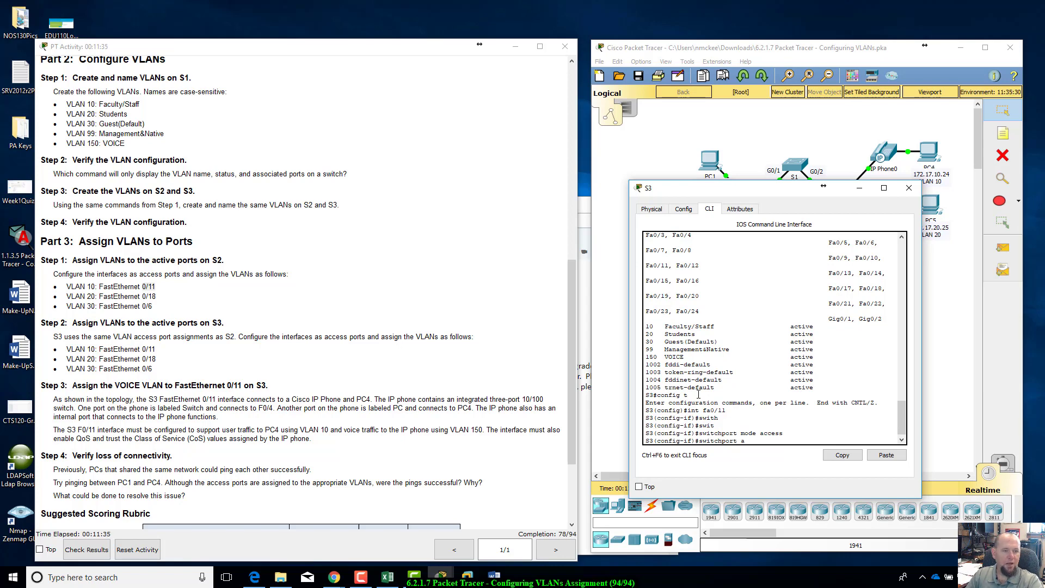
{"action": "type", "text": "access vla"}
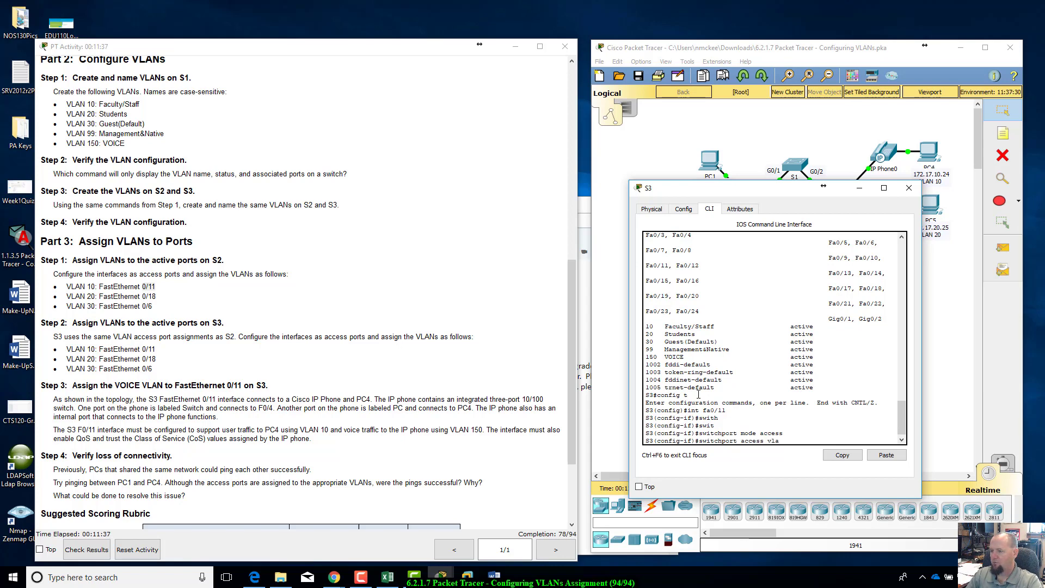
{"action": "type", "text": "n 1"}
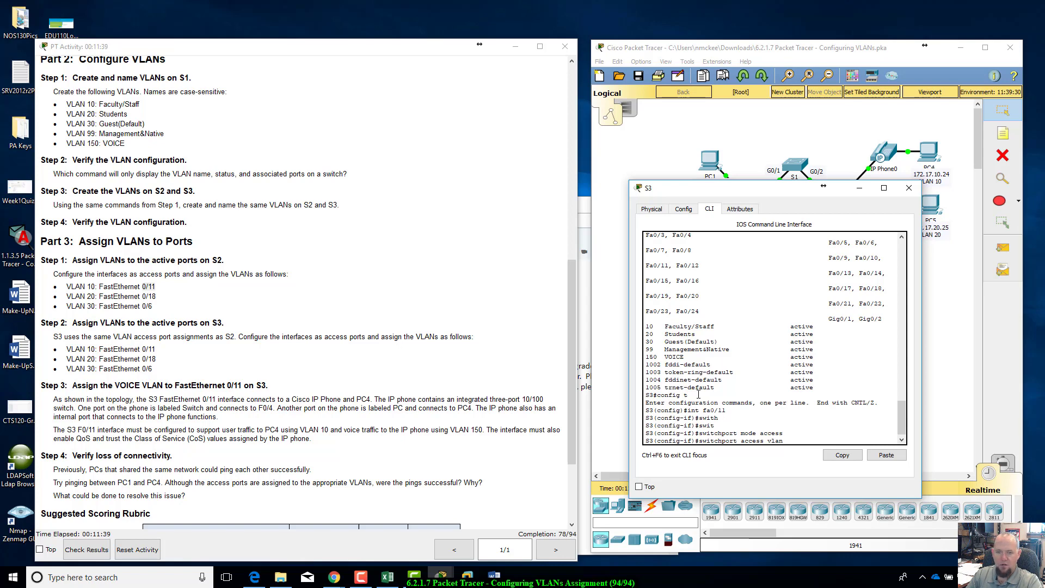
{"action": "type", "text": "0"}
{"action": "key", "text": "Return"}
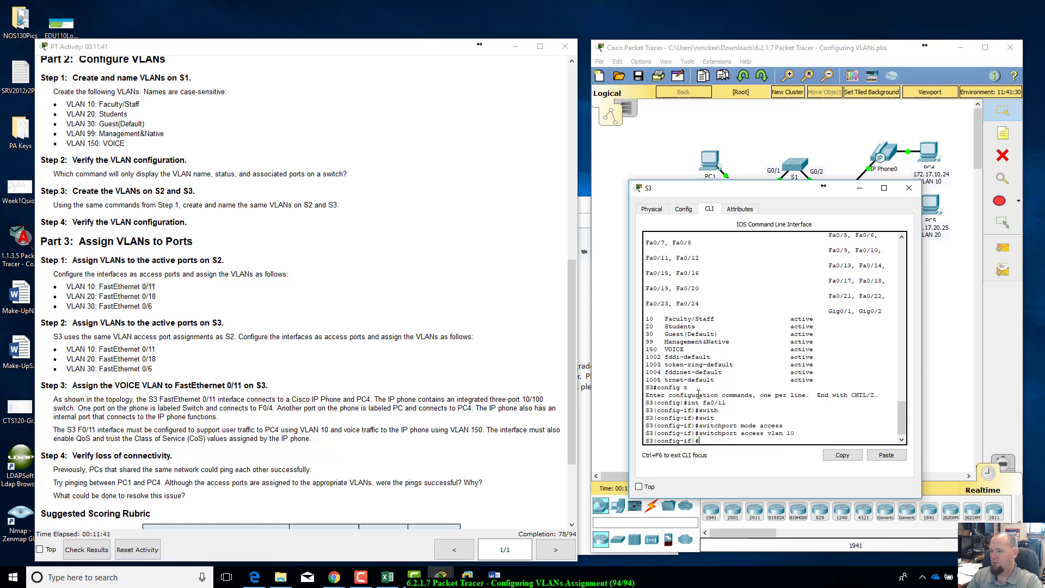
- Select interface fa0/18 on S3 and set it to access mode with switchport mode access
{"action": "type", "text": "int "}
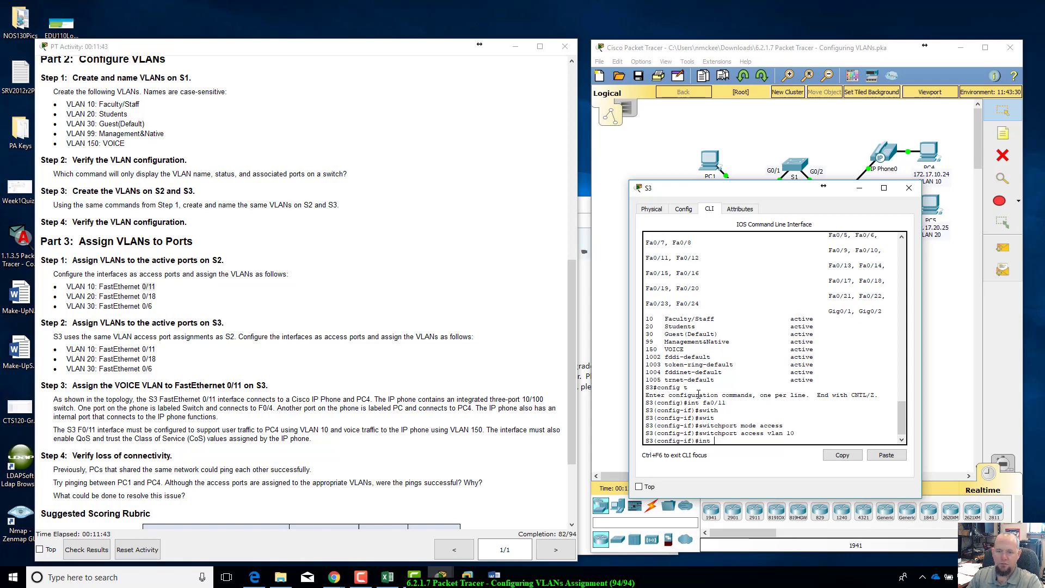
{"action": "type", "text": "fa"}
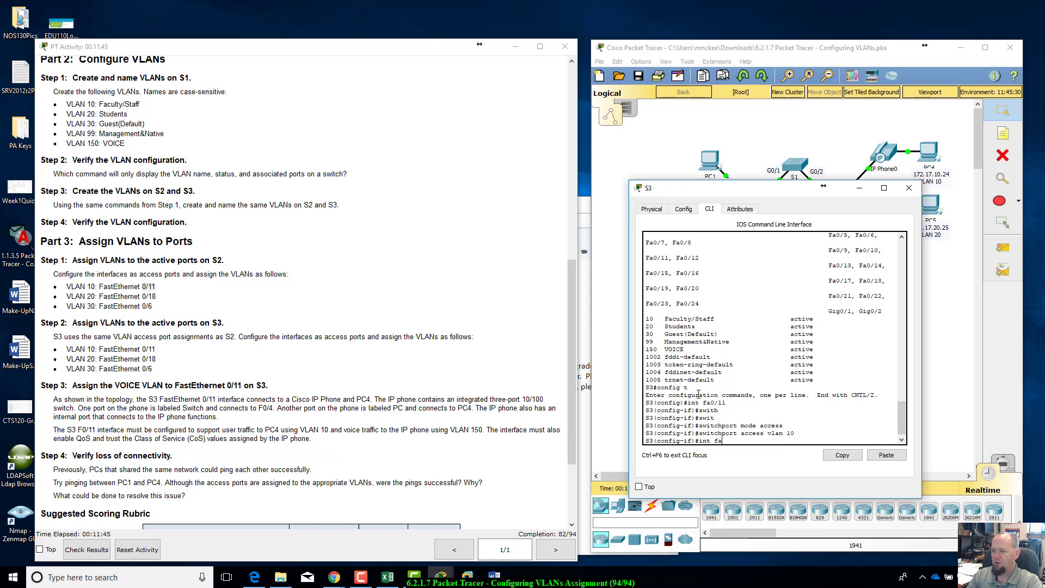
{"action": "type", "text": "0/18"}
{"action": "key", "text": "Return"}
{"action": "key", "text": "Up"}
{"action": "key", "text": "Up"}
{"action": "key", "text": "Up"}
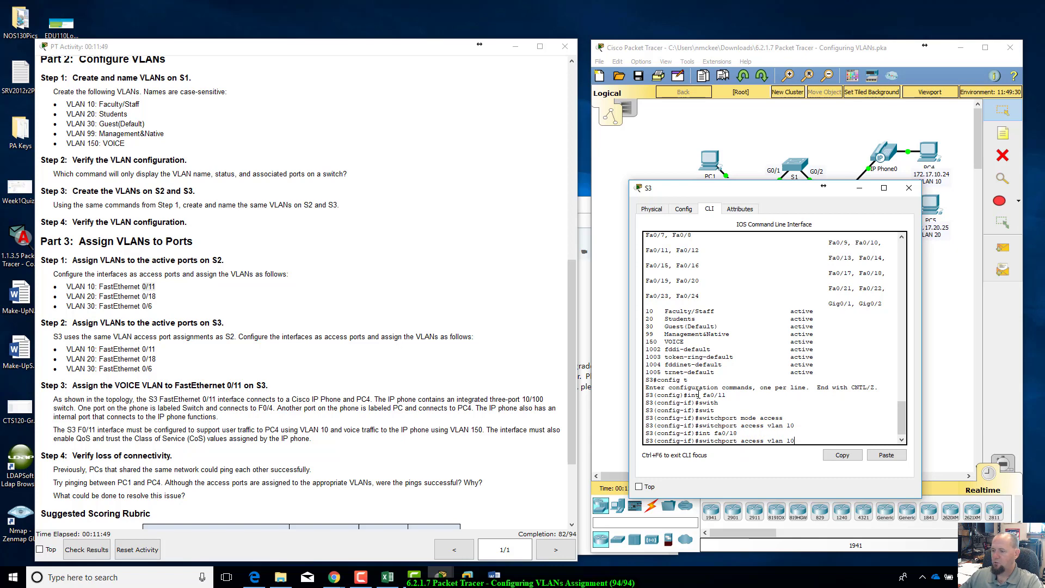
{"action": "key", "text": "Return"}
- Assign S3's interface fa0/18 to VLAN 20 with switchport access vlan 20
{"action": "key", "text": "Up"}
{"action": "key", "text": "Up"}
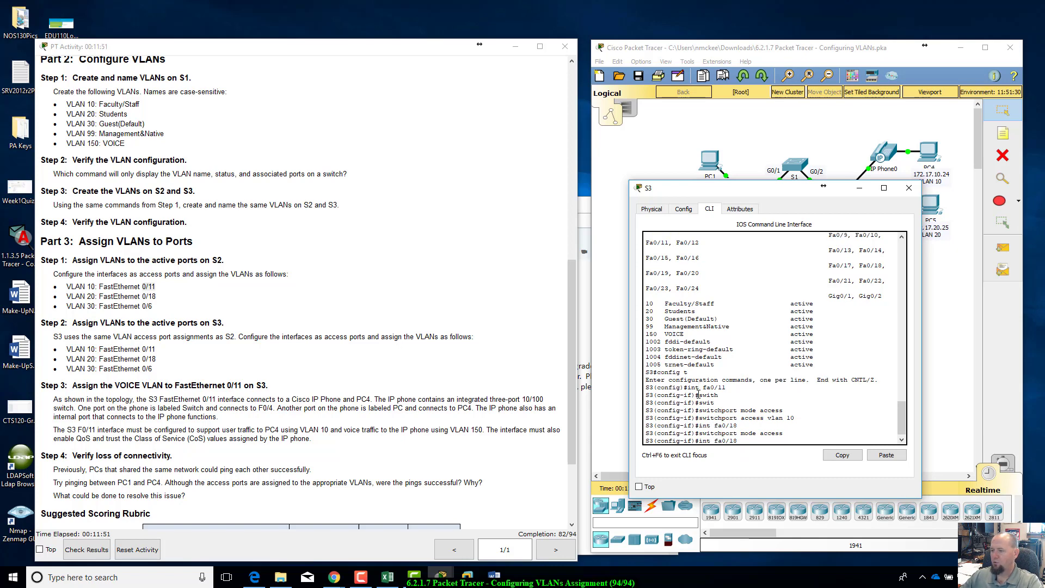
{"action": "key", "text": "Up"}
{"action": "key", "text": "Up"}
{"action": "key", "text": "Down"}
{"action": "key", "text": "Up"}
{"action": "key", "text": "Down"}
{"action": "key", "text": "BackSpace"}
{"action": "key", "text": "BackSpace"}
{"action": "type", "text": "20"}
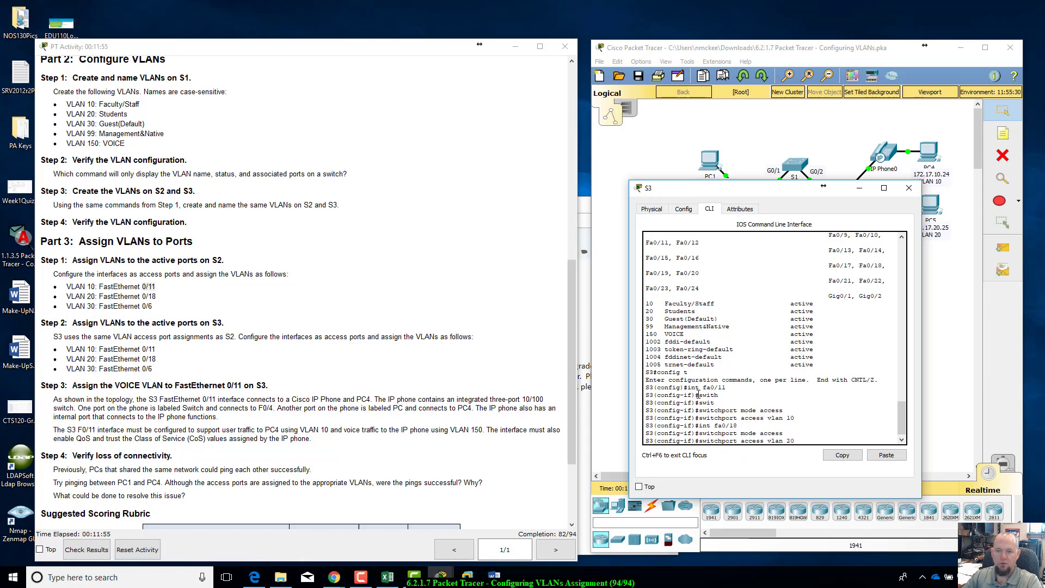
{"action": "key", "text": "Return"}
- Select interface fa0/6 on S3 and set it to access mode with switchport mode access
{"action": "key", "text": "Up"}
{"action": "key", "text": "Up"}
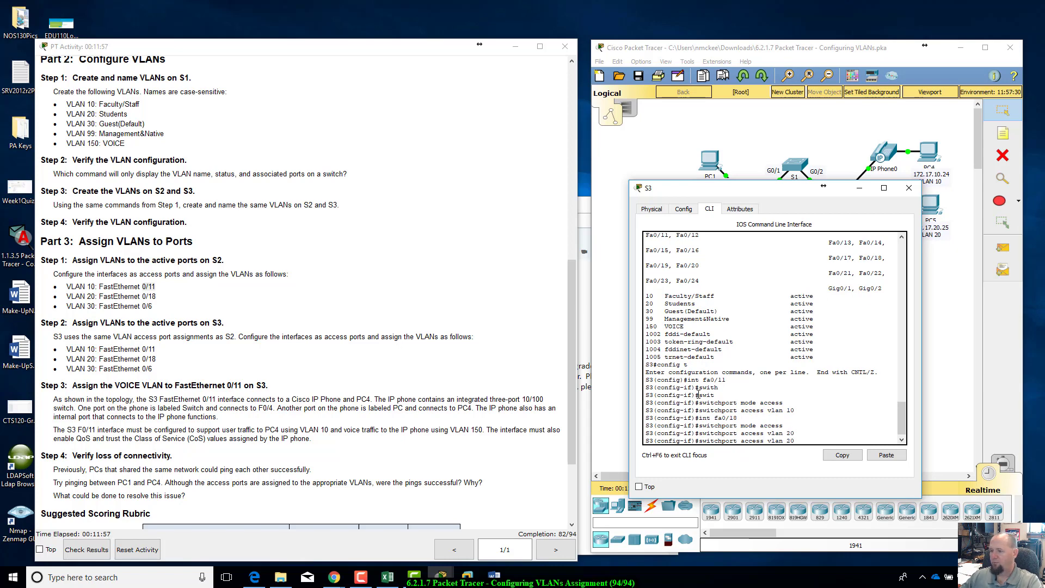
{"action": "key", "text": "Up"}
{"action": "key", "text": "BackSpace"}
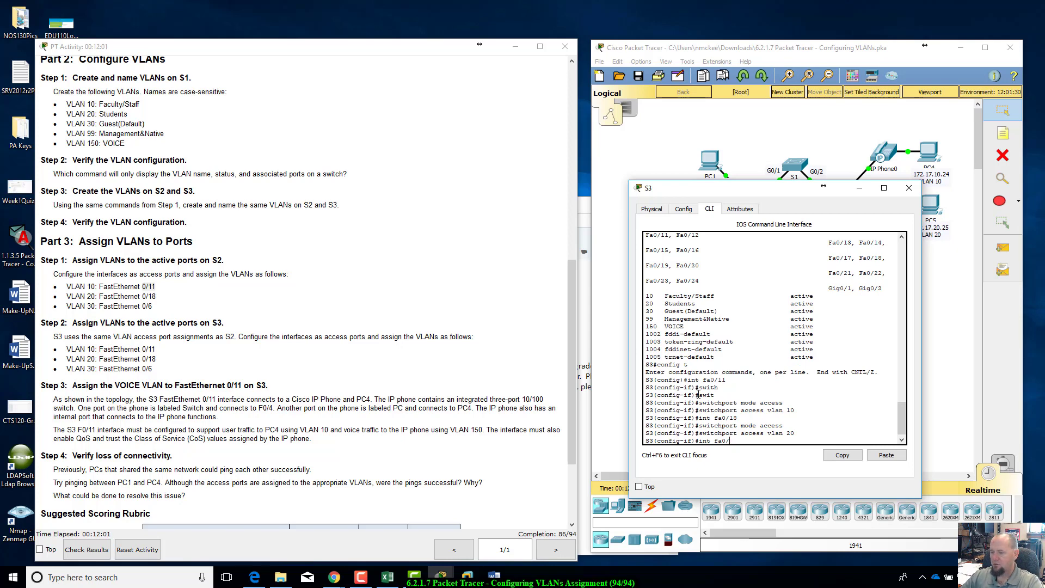
{"action": "type", "text": "6"}
{"action": "key", "text": "Return"}
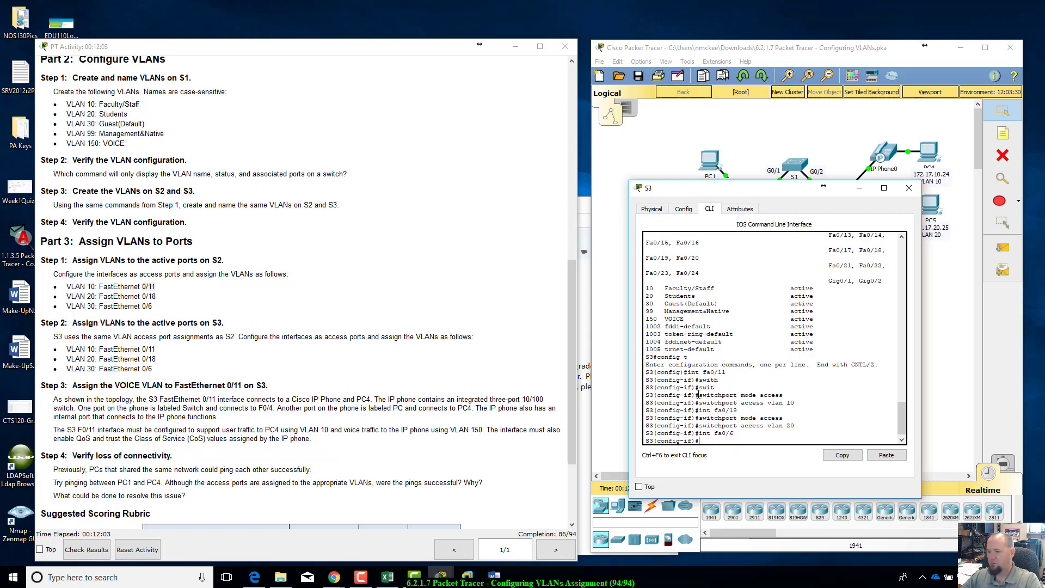
{"action": "key", "text": "Up"}
{"action": "key", "text": "Up"}
{"action": "key", "text": "Up"}
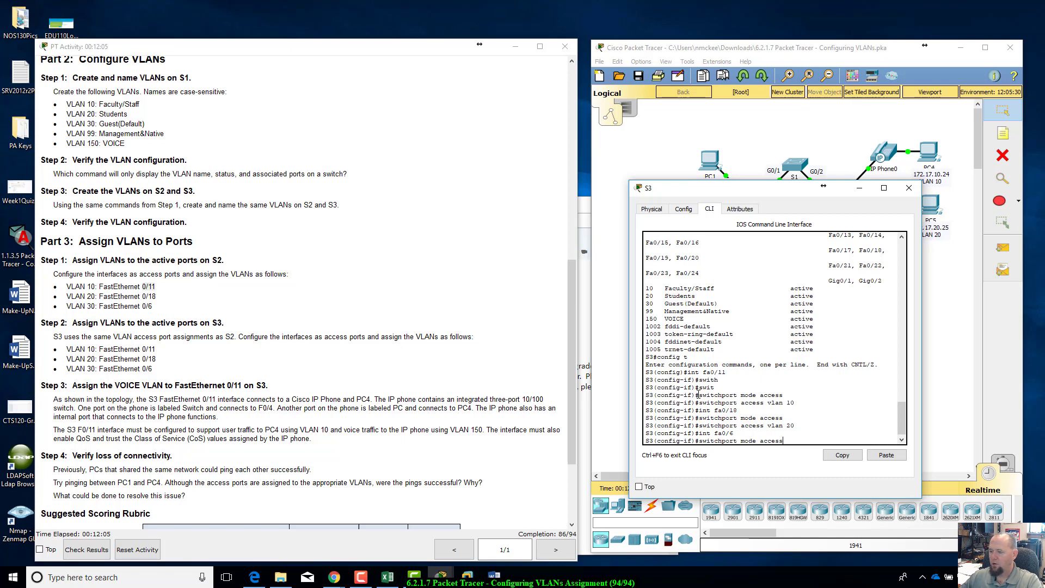
{"action": "key", "text": "Return"}
- Assign S3's interface fa0/6 to VLAN 30 with switchport access vlan 30
{"action": "key", "text": "Up"}
{"action": "key", "text": "Up"}
{"action": "key", "text": "Up"}
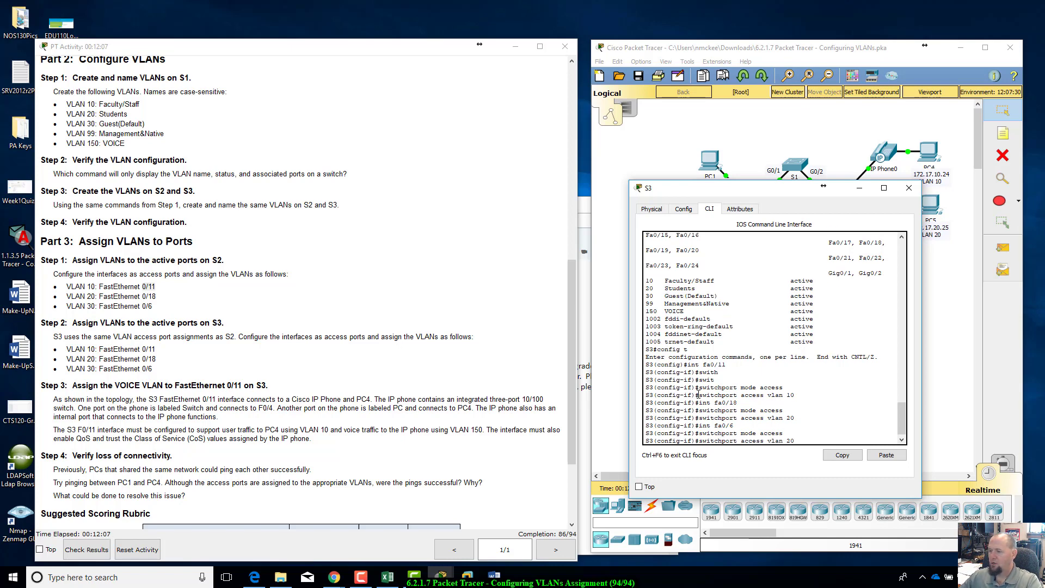
{"action": "key", "text": "BackSpace"}
{"action": "key", "text": "BackSpace"}
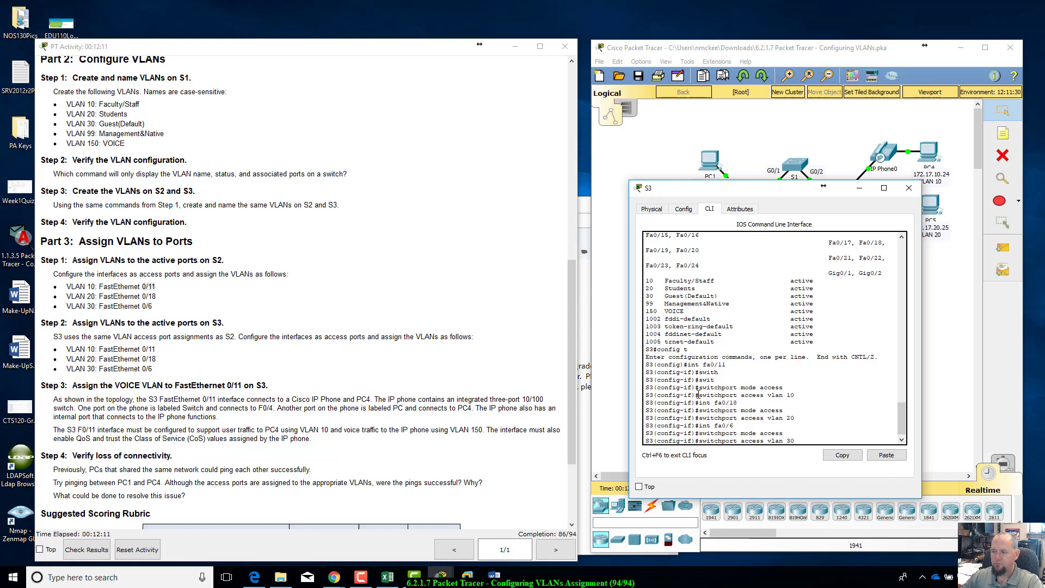
{"action": "key", "text": "Return"}
- Check the VLAN port assignments on S3 from configuration mode with do show vlan brief
{"action": "type", "text": "do sho"}
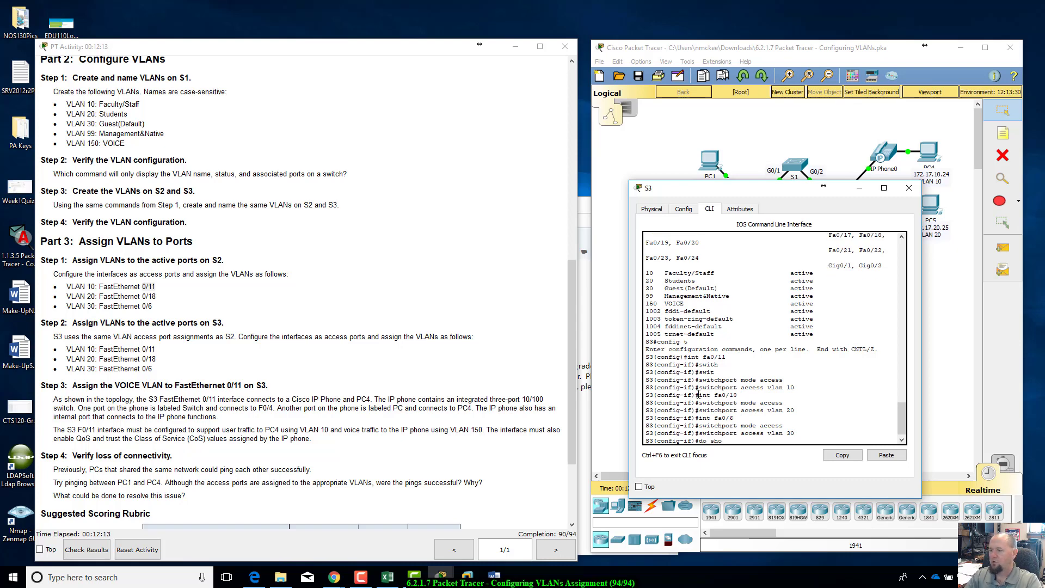
{"action": "type", "text": "w vlan brie"}
{"action": "key", "text": "Tab"}
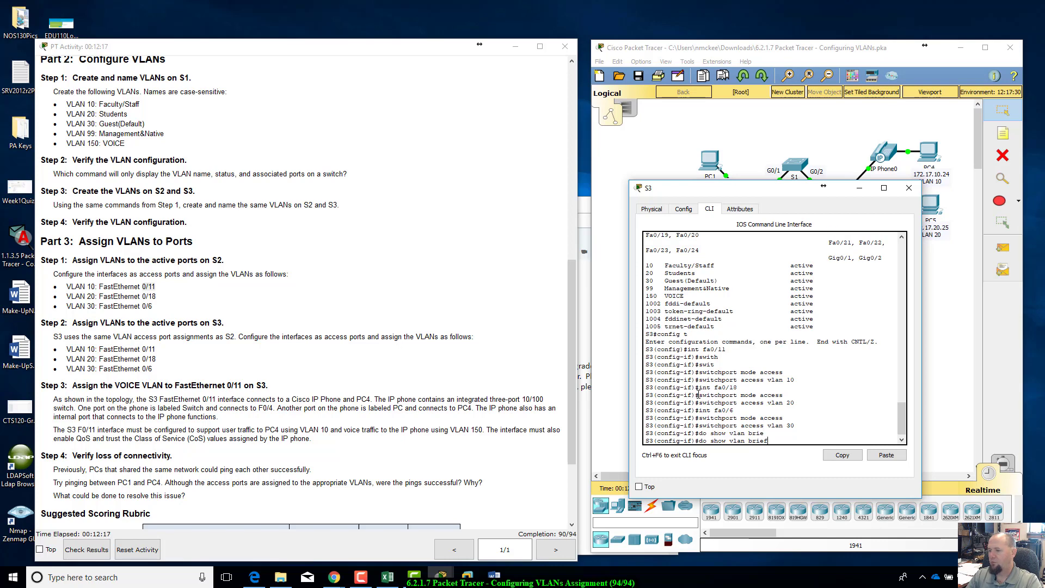
{"action": "key", "text": "Return"}
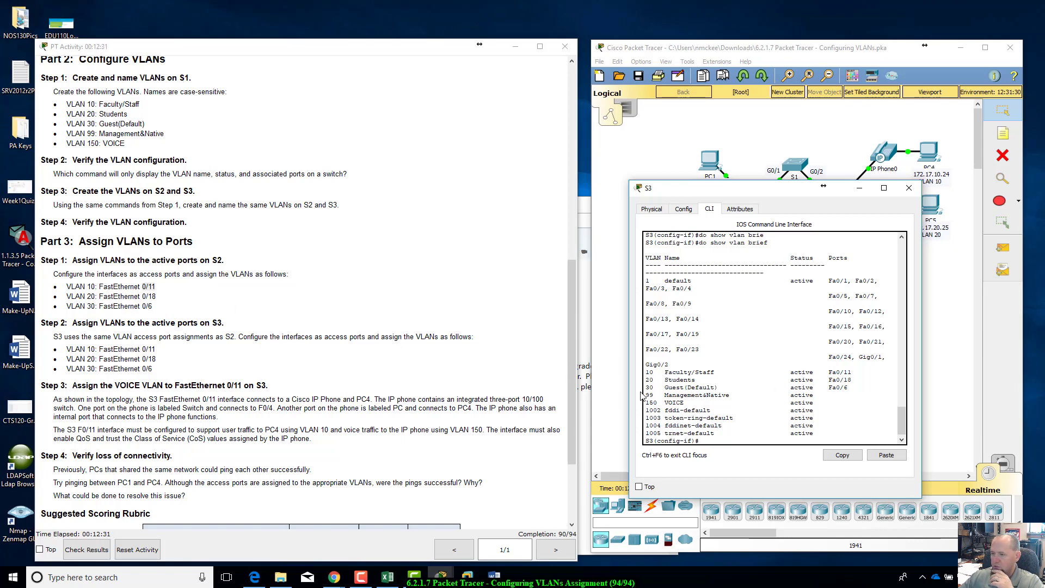
- Compare the port assignments in the Part 3 instructions with the interface commands entered in S3's command line
{"action": "left_click_drag", "start_coordinate": [68, 288], "coordinate": [155, 308]}
{"action": "left_click", "coordinate": [159, 312]}
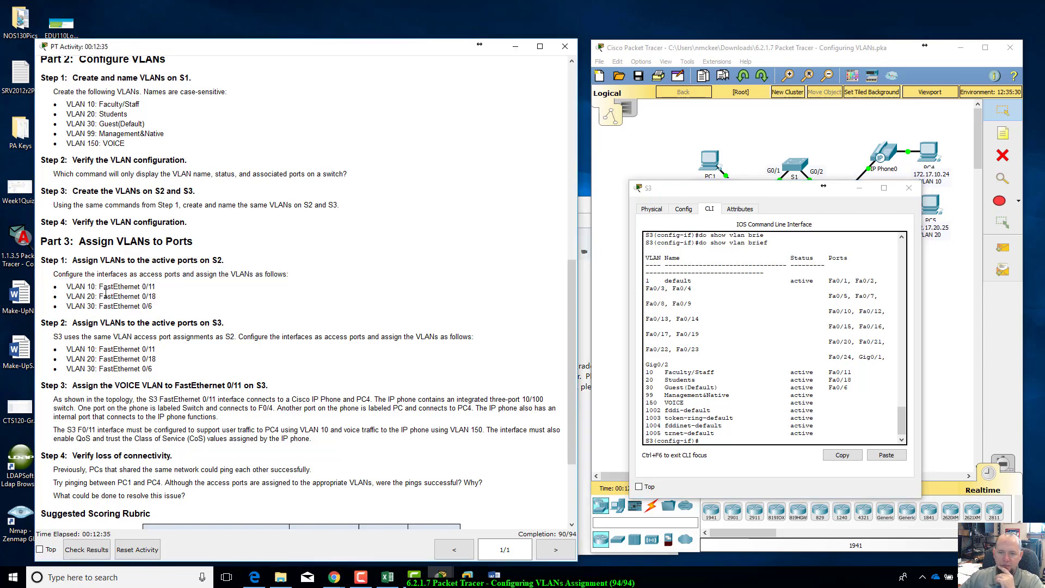
{"action": "left_click_drag", "start_coordinate": [99, 287], "coordinate": [157, 286]}
{"action": "scroll", "coordinate": [781, 398], "scroll_direction": "up", "scroll_amount": 7}
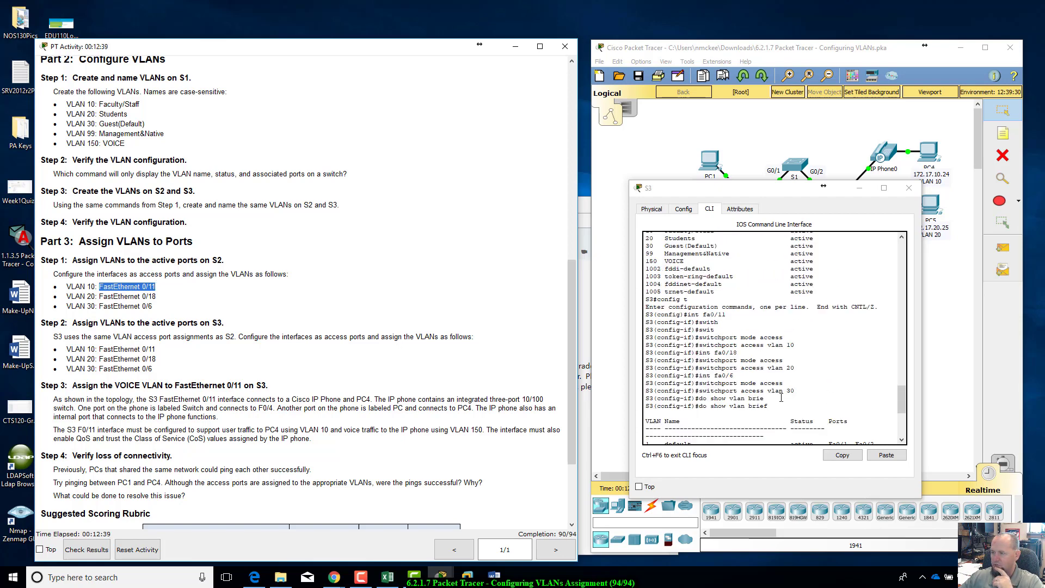
{"action": "scroll", "coordinate": [680, 353], "scroll_direction": "up", "scroll_amount": 9}
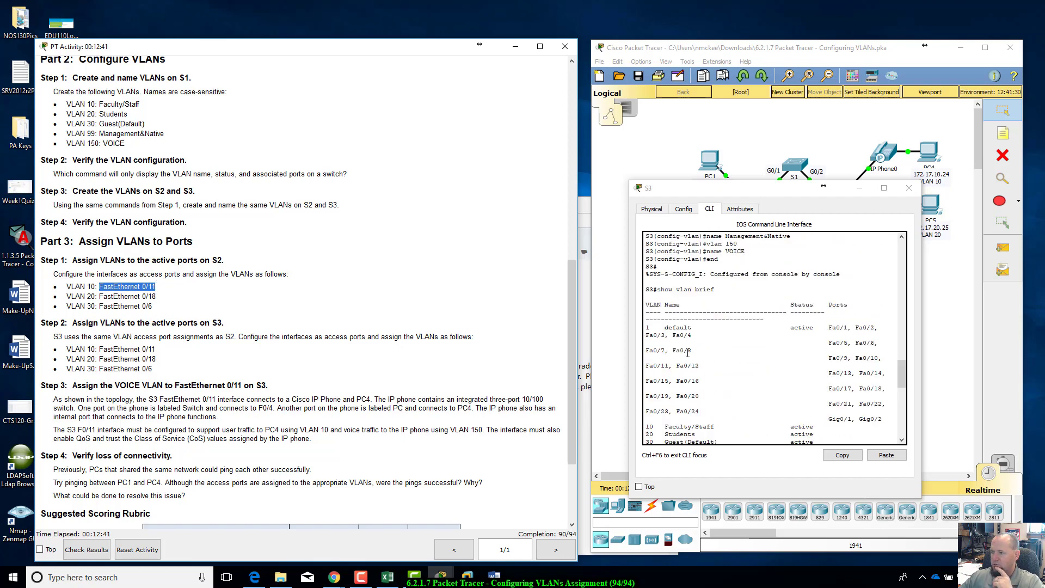
{"action": "scroll", "coordinate": [686, 353], "scroll_direction": "down", "scroll_amount": 9}
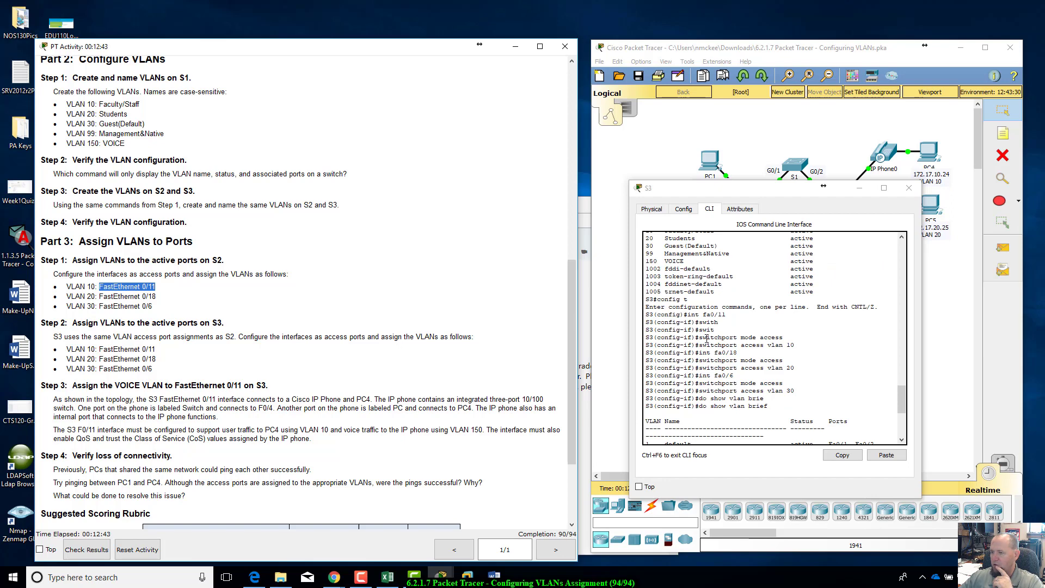
{"action": "left_click_drag", "start_coordinate": [688, 315], "coordinate": [796, 350]}
{"action": "left_click", "coordinate": [804, 354]}
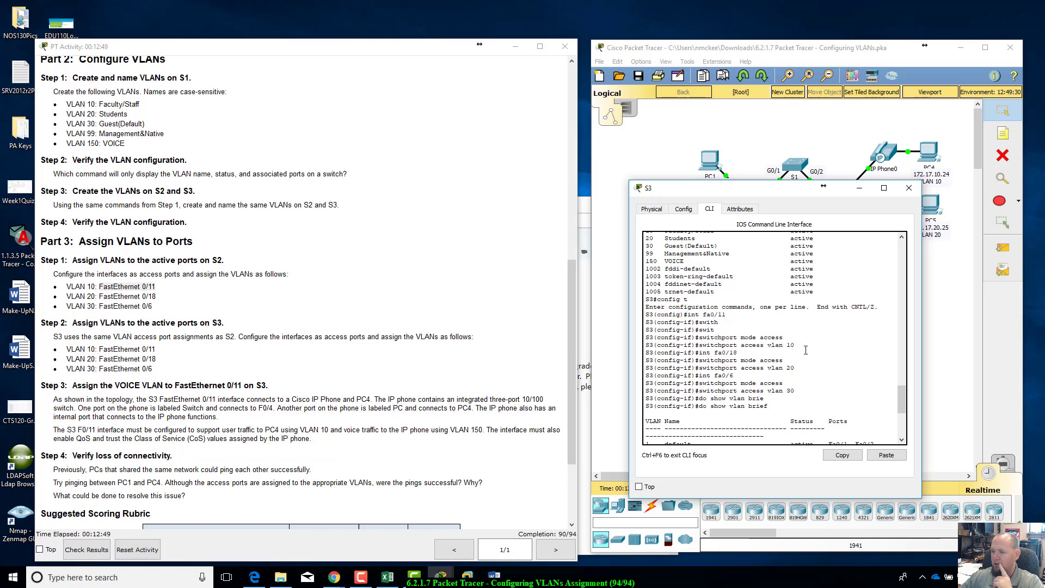
{"action": "scroll", "coordinate": [762, 398], "scroll_direction": "down", "scroll_amount": 7}
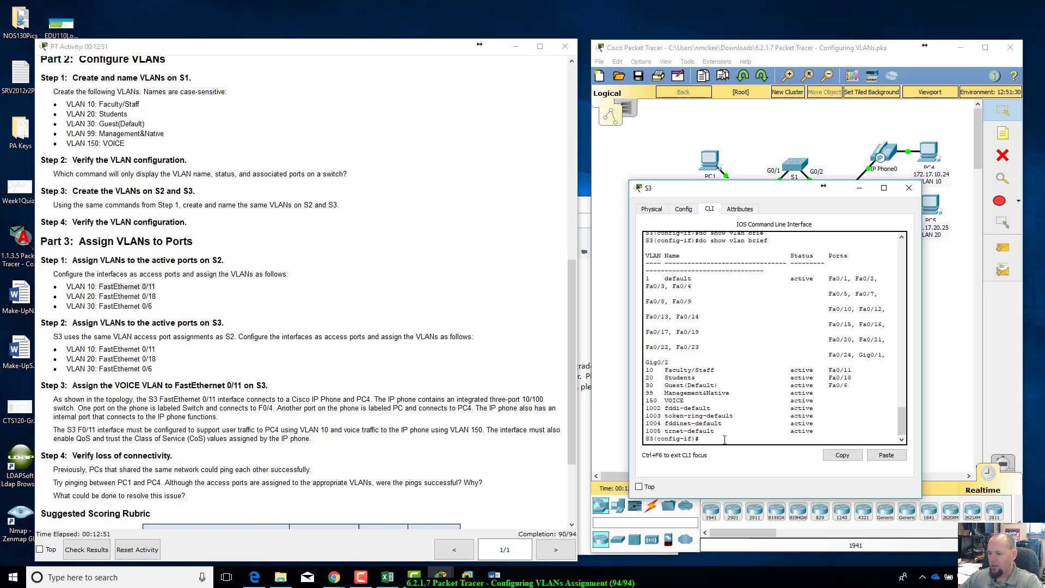
- Leave S3's interface configuration mode with exit and minimize the switch's window to reveal the topology
{"action": "type", "text": "en"}
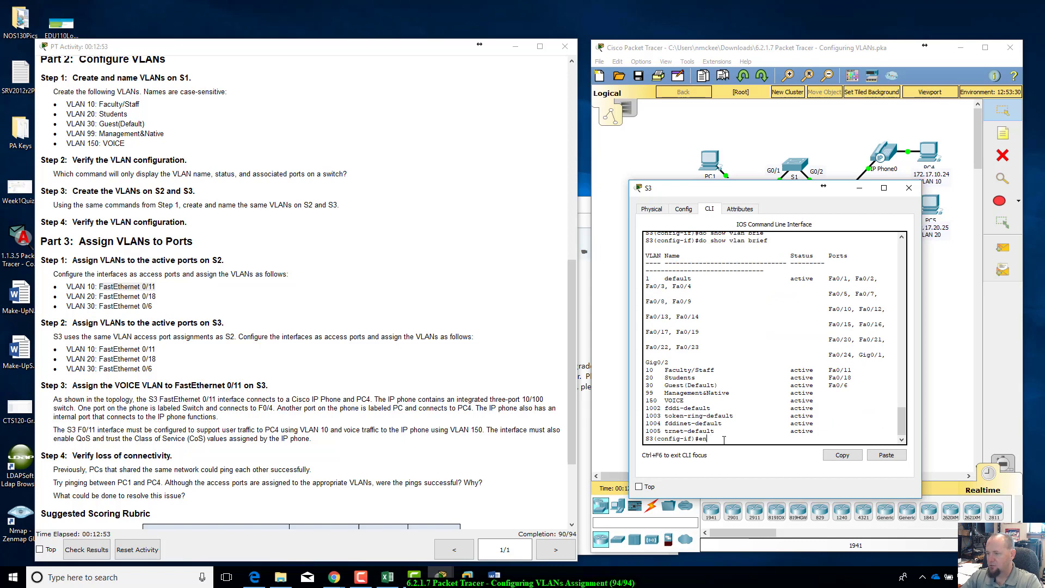
{"action": "type", "text": "it"}
{"action": "key", "text": "Return"}
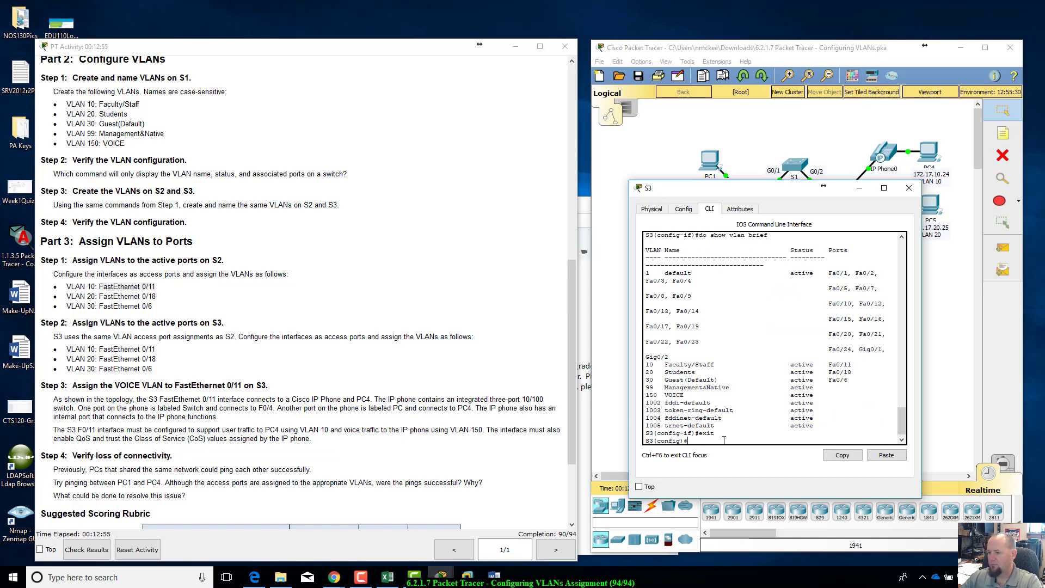
{"action": "left_click", "coordinate": [859, 188]}
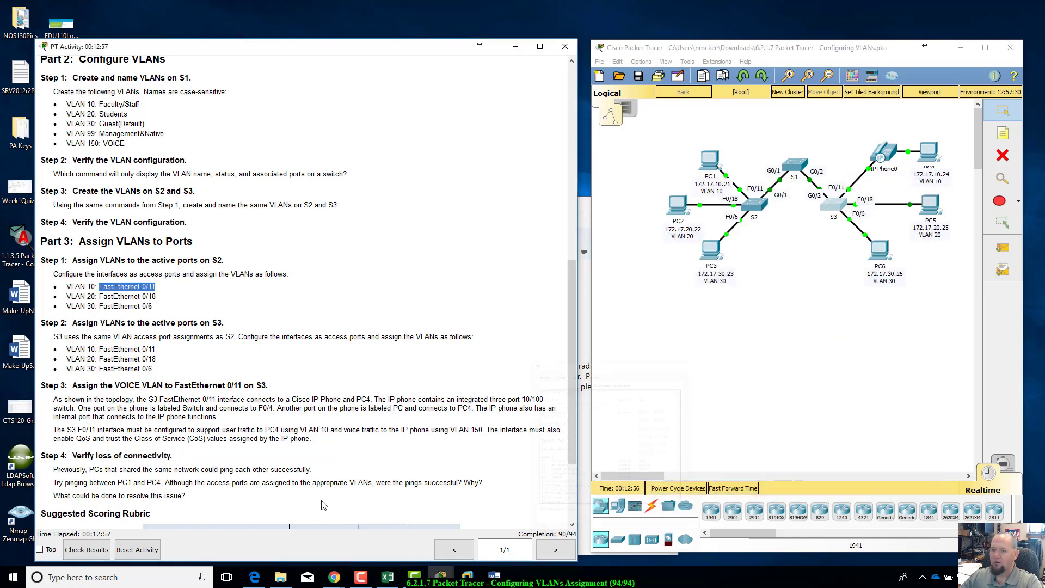
- Read Part 3 Step 3 of the instructions on the VOICE VLAN, QoS and CoS trust requirements for S3's FastEthernet 0/11
{"action": "left_click", "coordinate": [180, 417]}
{"action": "scroll", "coordinate": [180, 418], "scroll_direction": "down", "scroll_amount": 1}
{"action": "scroll", "coordinate": [180, 417], "scroll_direction": "down", "scroll_amount": 2}
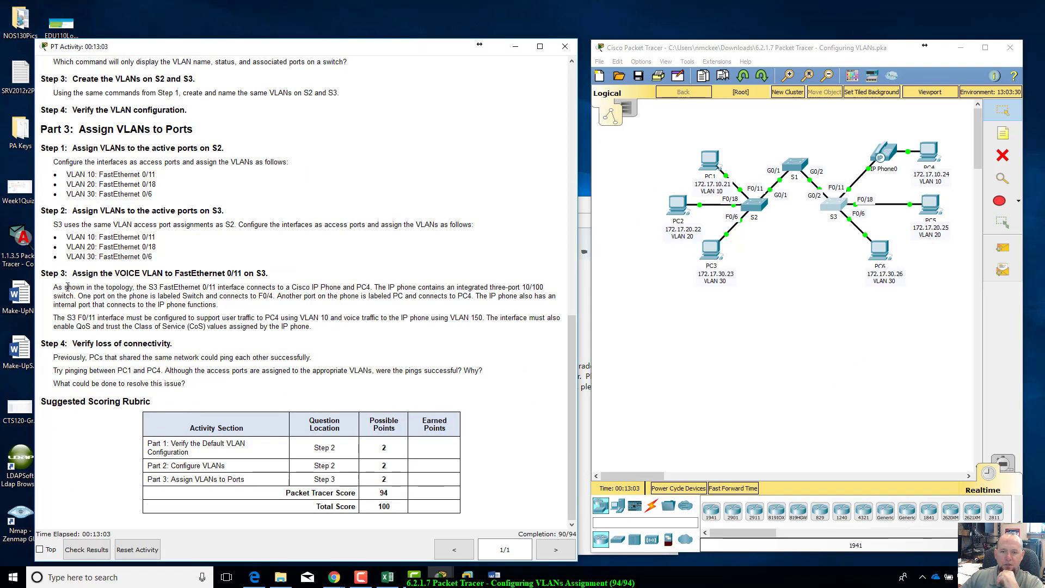
{"action": "left_click_drag", "start_coordinate": [54, 286], "coordinate": [158, 286]}
{"action": "left_click", "coordinate": [159, 286]}
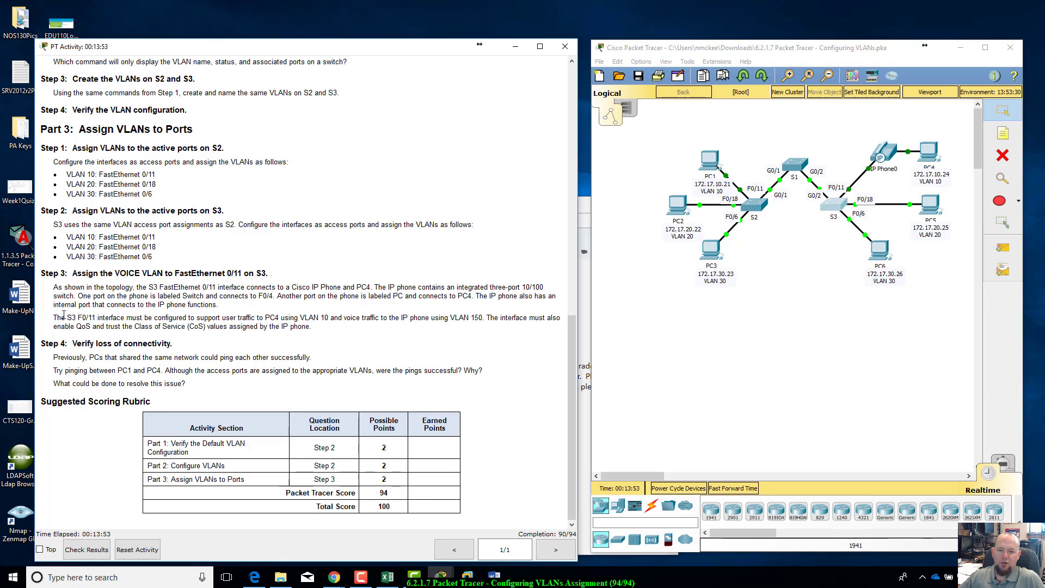
{"action": "left_click_drag", "start_coordinate": [100, 320], "coordinate": [494, 312]}
{"action": "left_click", "coordinate": [349, 326]}
{"action": "left_click", "coordinate": [450, 346]}
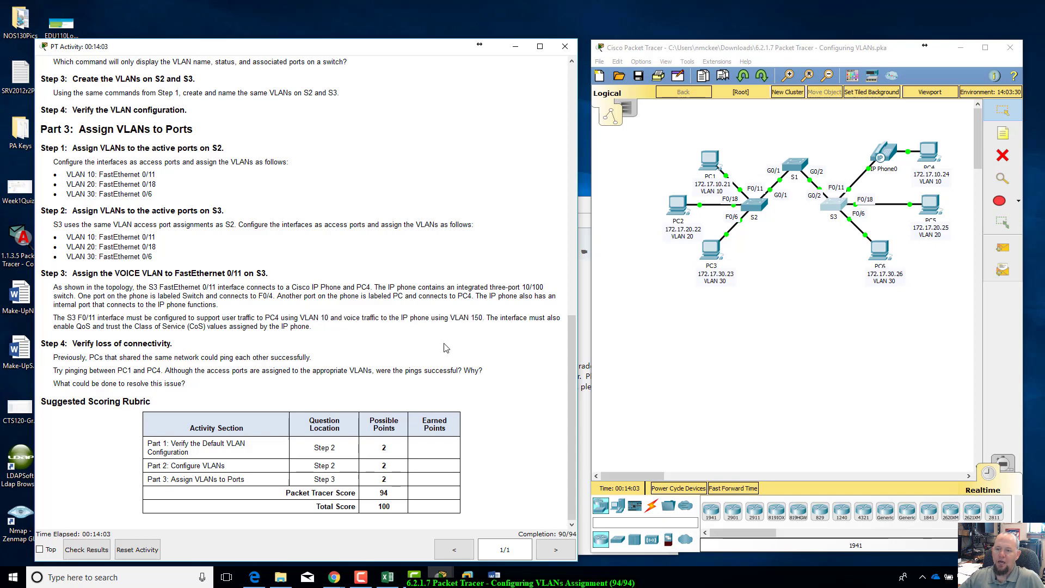
{"action": "left_click_drag", "start_coordinate": [387, 317], "coordinate": [462, 330]}
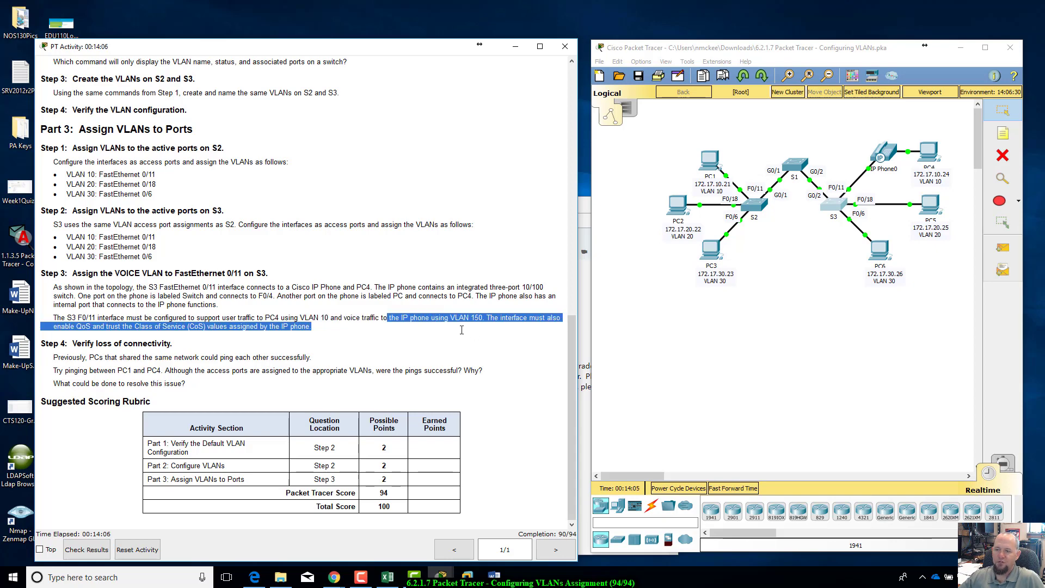
- Review the Part 3 Step 3 requirement to enable QoS and trust the IP phone's CoS values on S3's F0/11
{"action": "left_click", "coordinate": [409, 339]}
{"action": "left_click_drag", "start_coordinate": [123, 322], "coordinate": [314, 325]}
{"action": "left_click", "coordinate": [320, 325]}
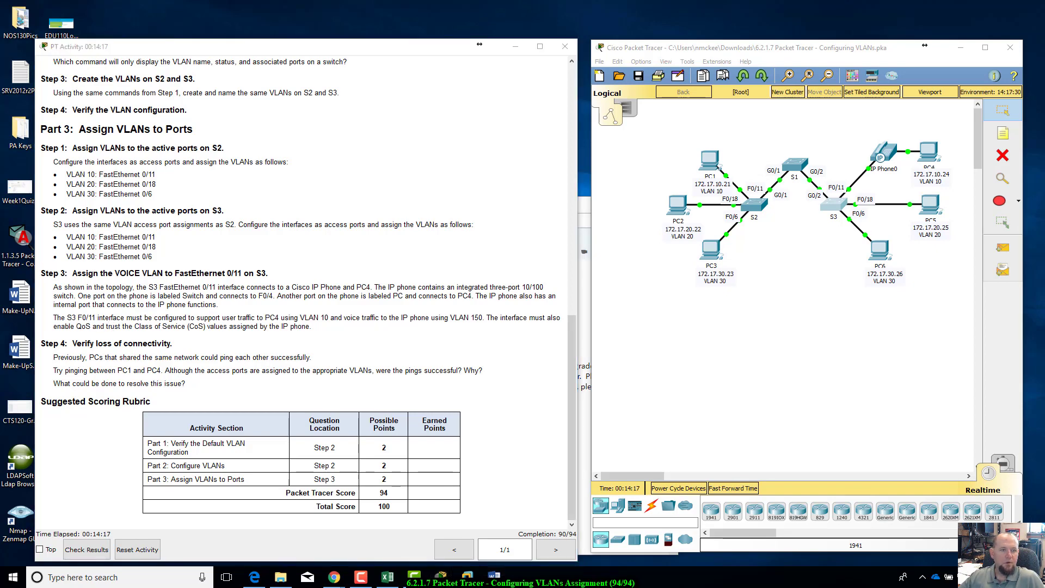
{"action": "key", "text": "alt+Tab"}
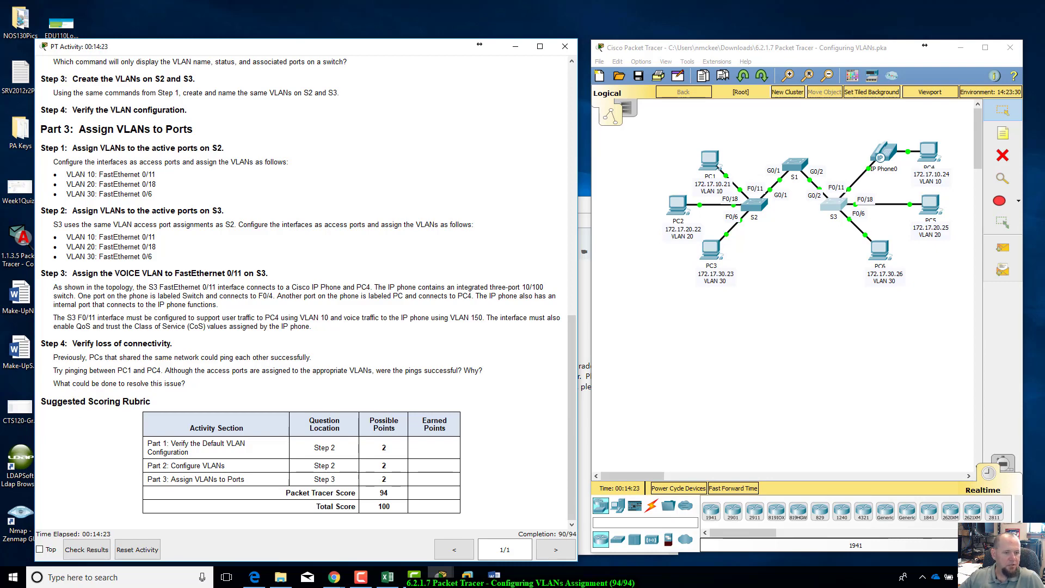
{"action": "mouse_move", "coordinate": [334, 577]}
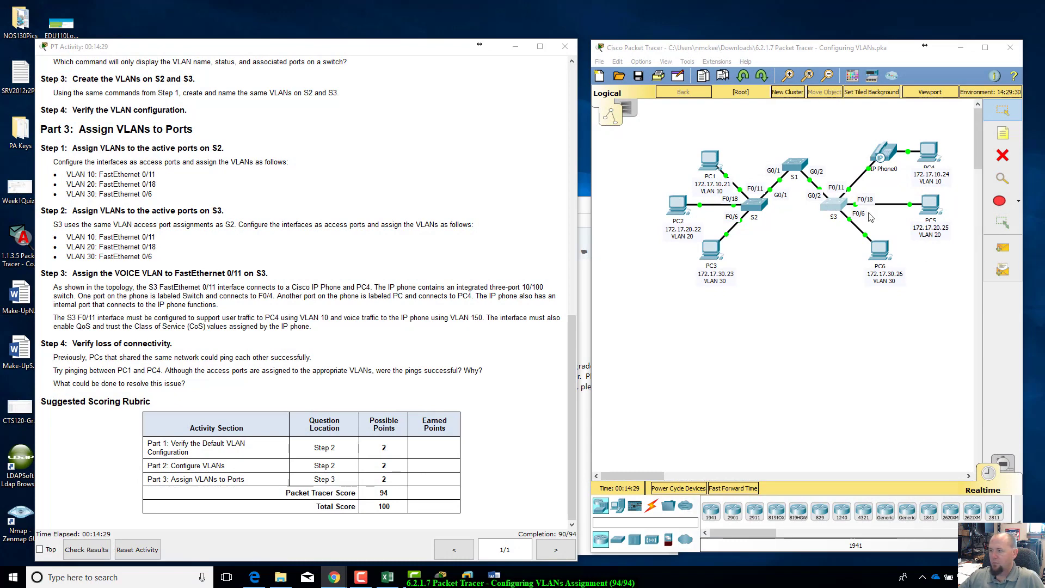
- Reopen S3's command line and enter interface configuration mode for FastEthernet 0/11 with int fa0/11
{"action": "left_click", "coordinate": [839, 208]}
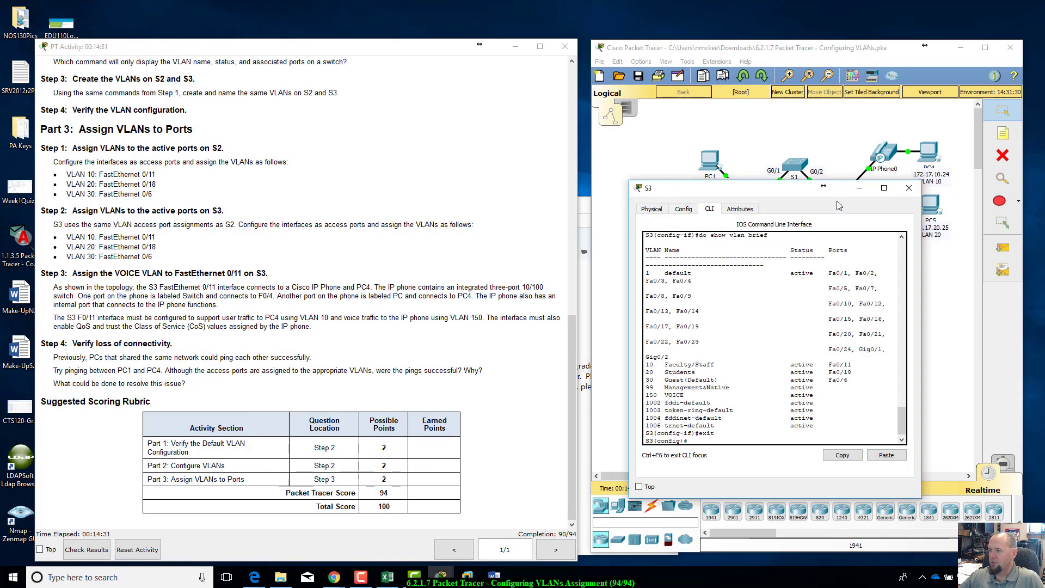
{"action": "left_click_drag", "start_coordinate": [814, 194], "coordinate": [805, 196]}
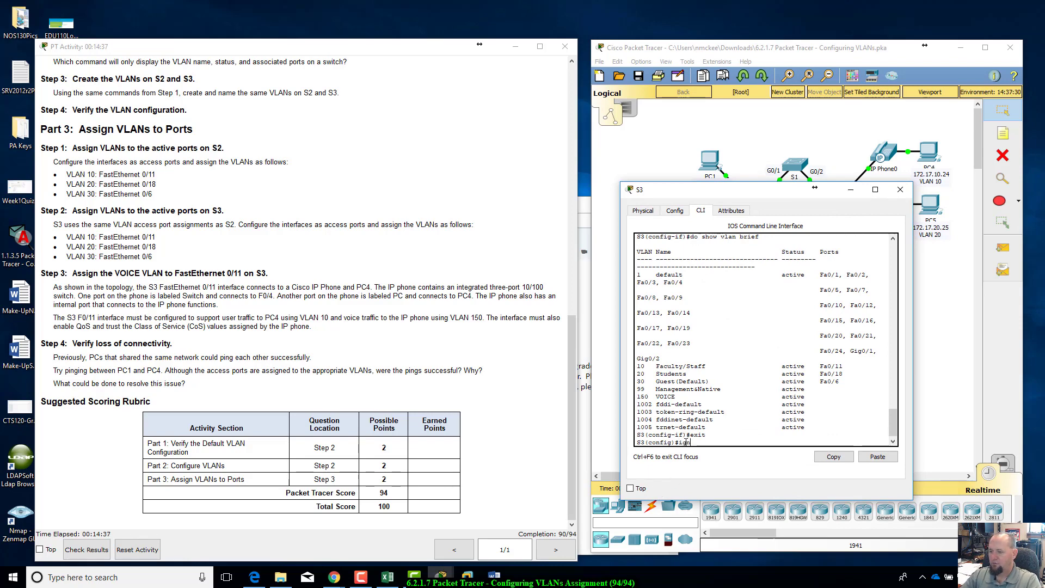
{"action": "type", "text": "int "}
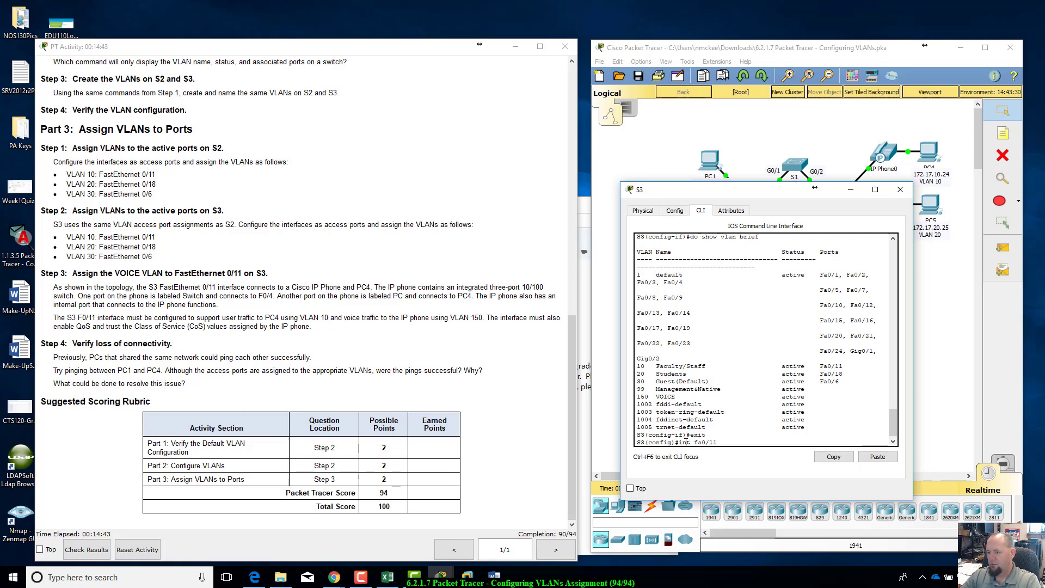
{"action": "type", "text": "fa0/11"}
{"action": "key", "text": "Return"}
- Assign voice VLAN 150 to S3's FastEthernet 0/11 with switchport voice vlan 150 and check the activity's completion score
{"action": "type", "text": "s"}
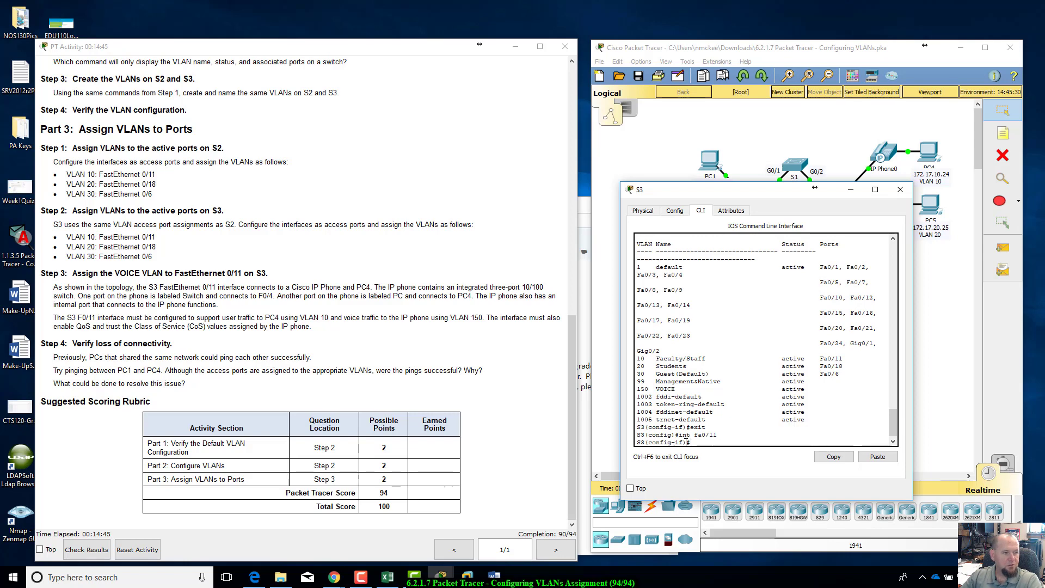
{"action": "type", "text": "with"}
{"action": "key", "text": "Tab"}
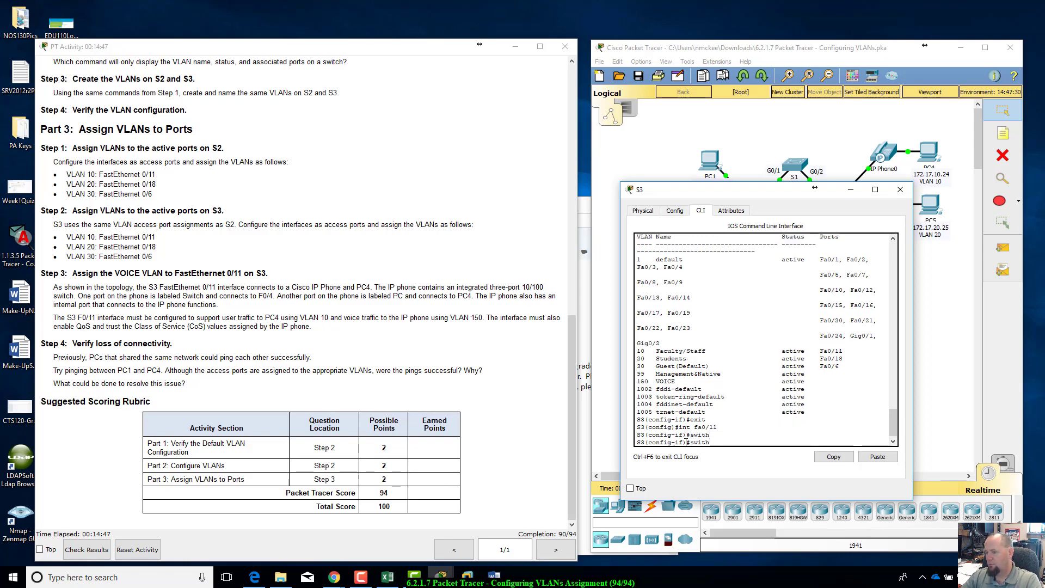
{"action": "type", "text": "ch"}
{"action": "key", "text": "Tab"}
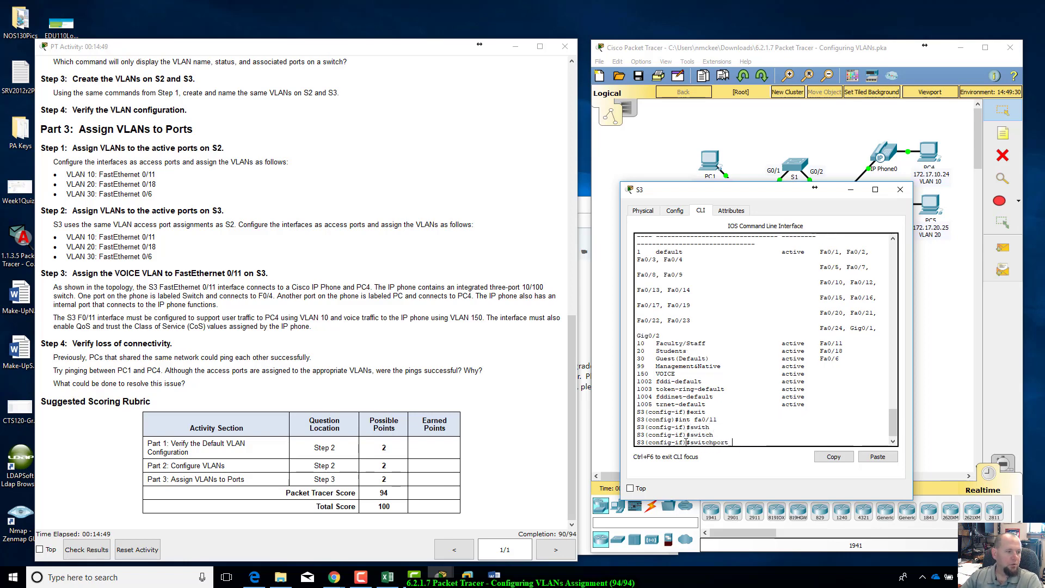
{"action": "type", "text": "voice vlan 150"}
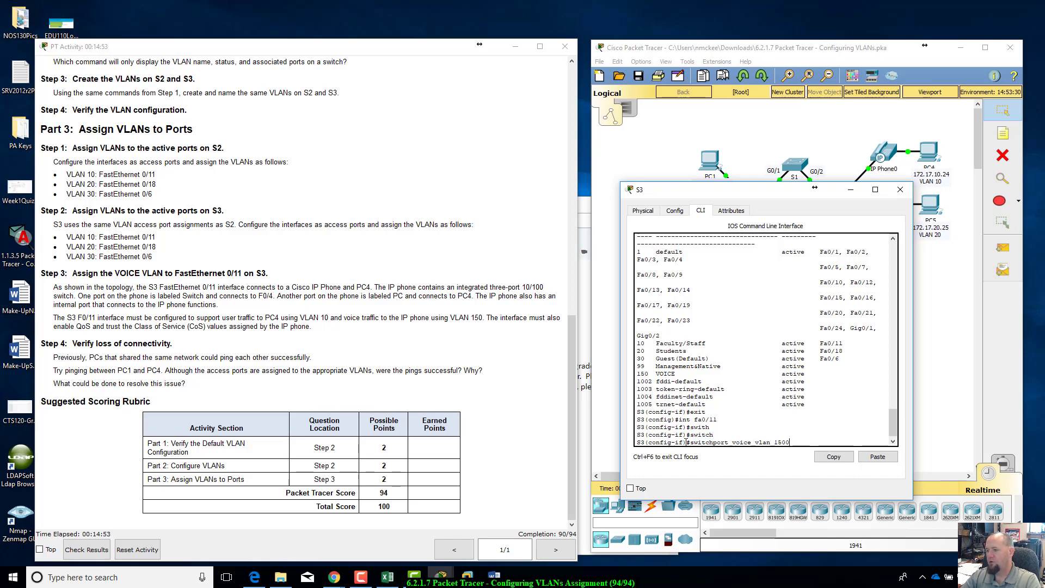
{"action": "key", "text": "Return"}
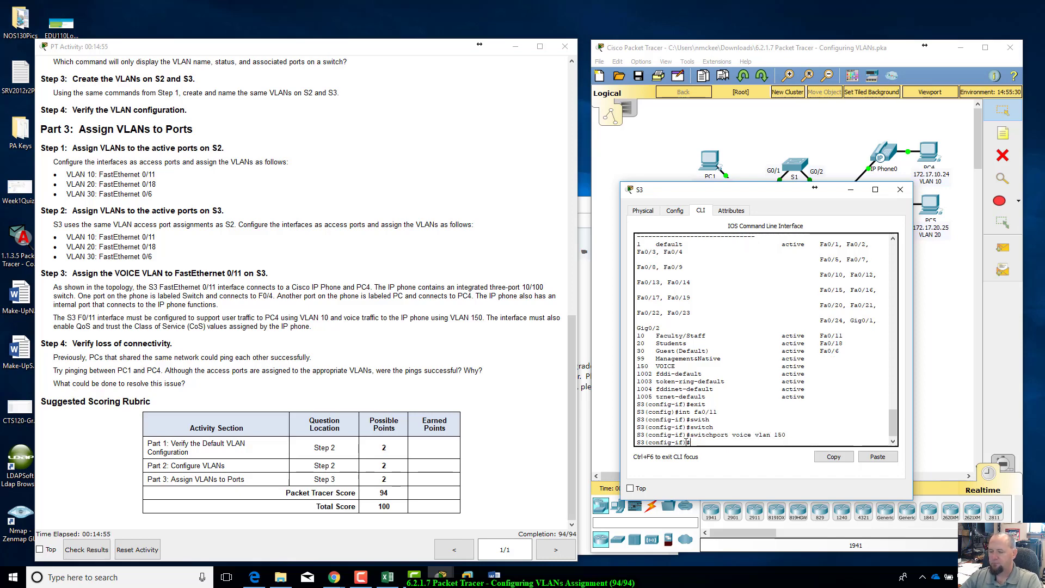
{"action": "left_click", "coordinate": [569, 539]}
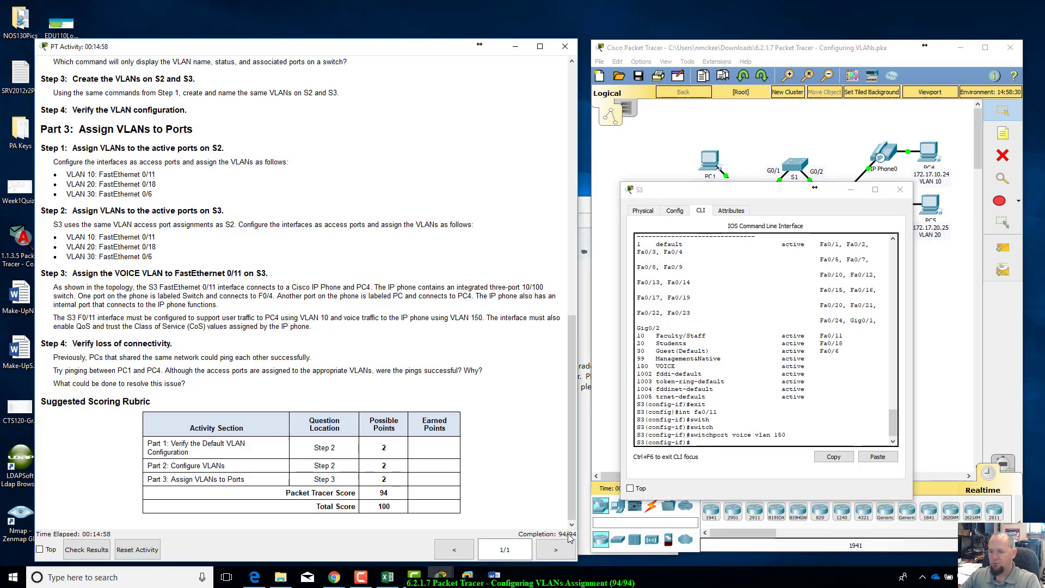
- Make S3's FastEthernet 0/11 trust the IP phone's CoS values with mls qos trust cos
{"action": "left_click", "coordinate": [693, 444]}
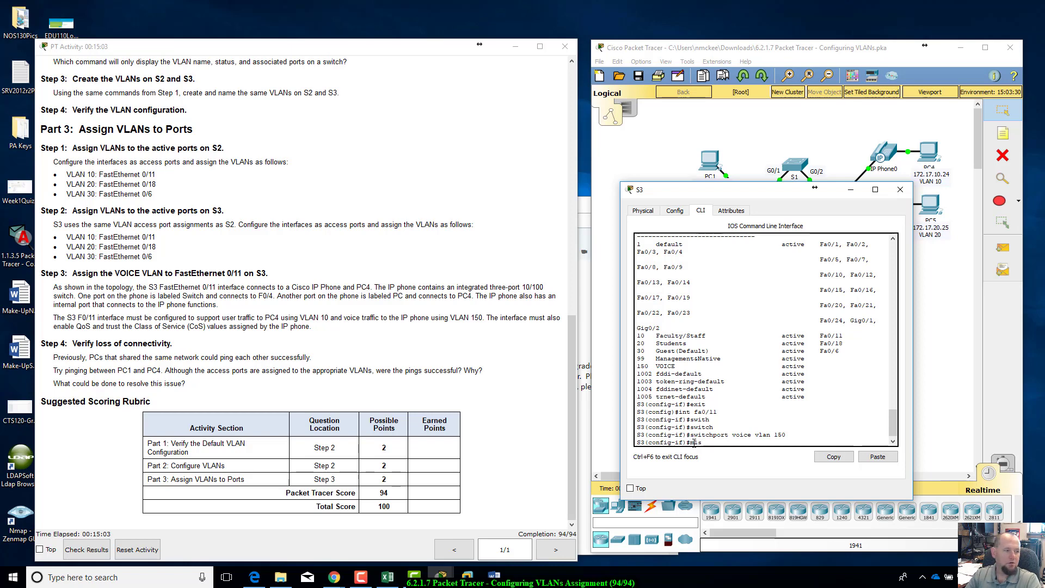
{"action": "type", "text": "mls quo"}
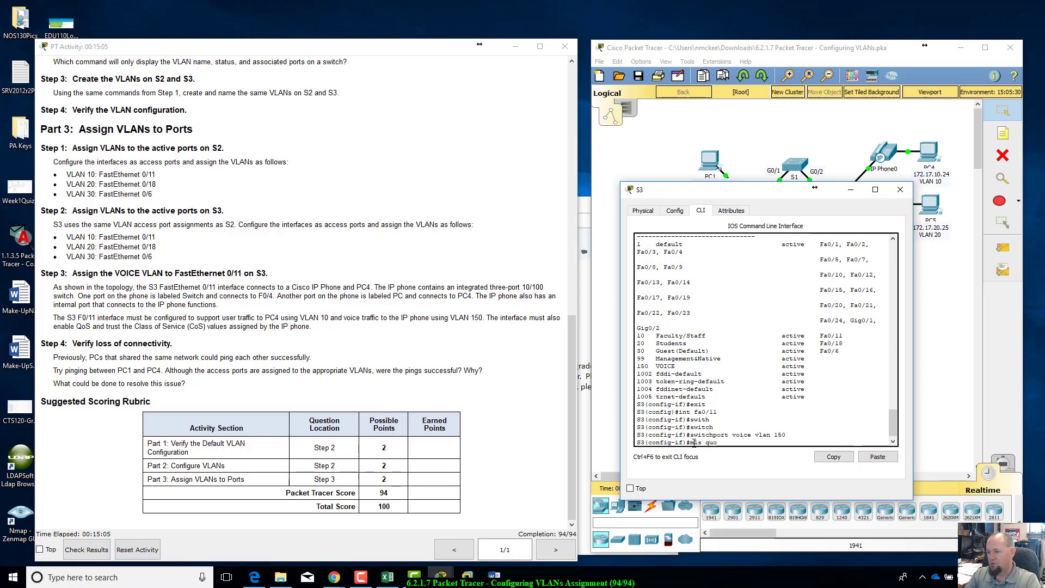
{"action": "key", "text": "BackSpace"}
{"action": "key", "text": "BackSpace"}
{"action": "type", "text": "os trust"}
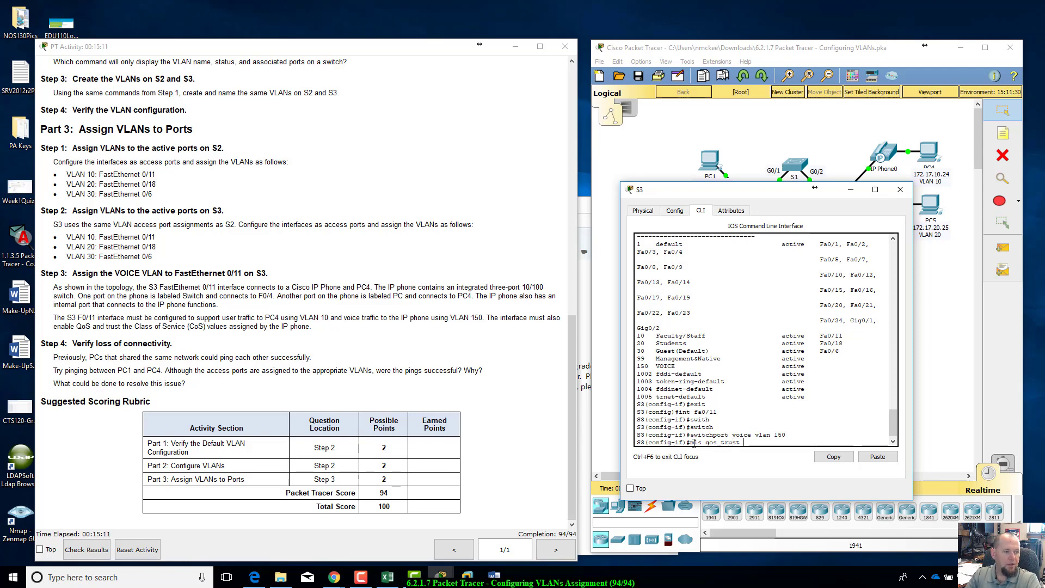
{"action": "type", "text": " cos"}
{"action": "key", "text": "Return"}
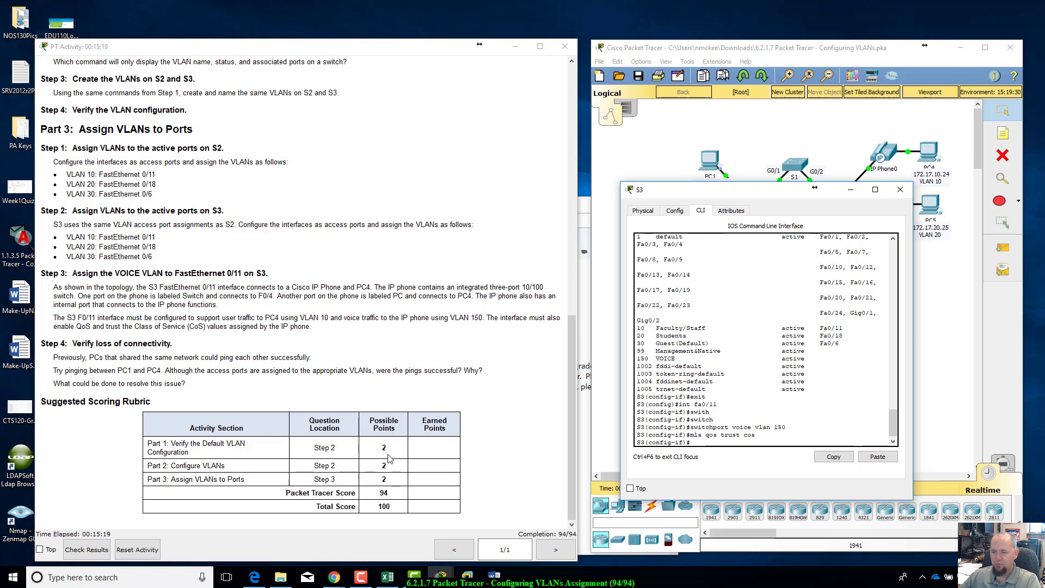
{"action": "scroll", "coordinate": [195, 294], "scroll_direction": "up", "scroll_amount": 1}
{"action": "scroll", "coordinate": [194, 294], "scroll_direction": "down", "scroll_amount": 1}
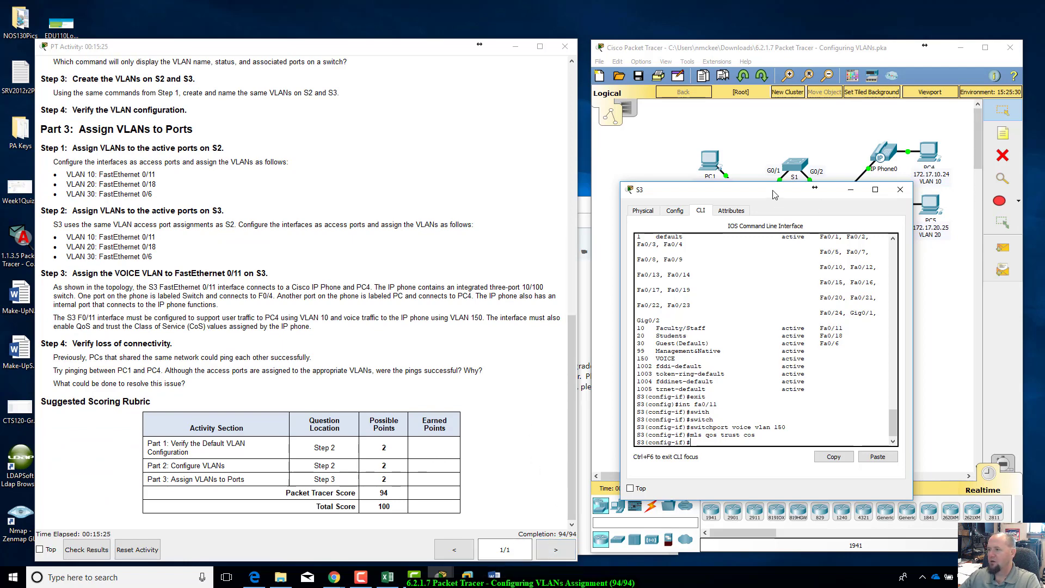
{"action": "left_click_drag", "start_coordinate": [776, 190], "coordinate": [797, 165]}
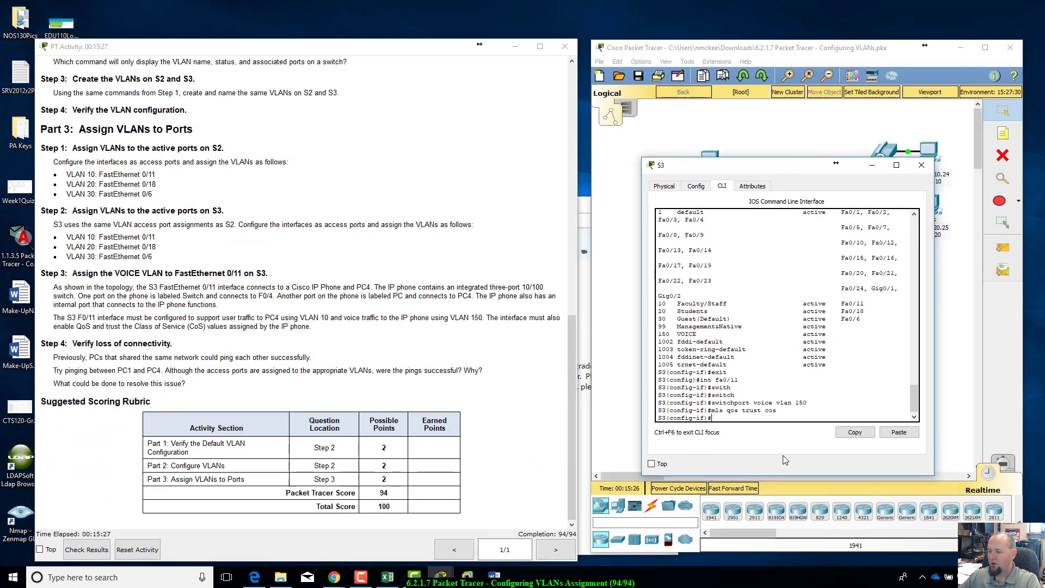